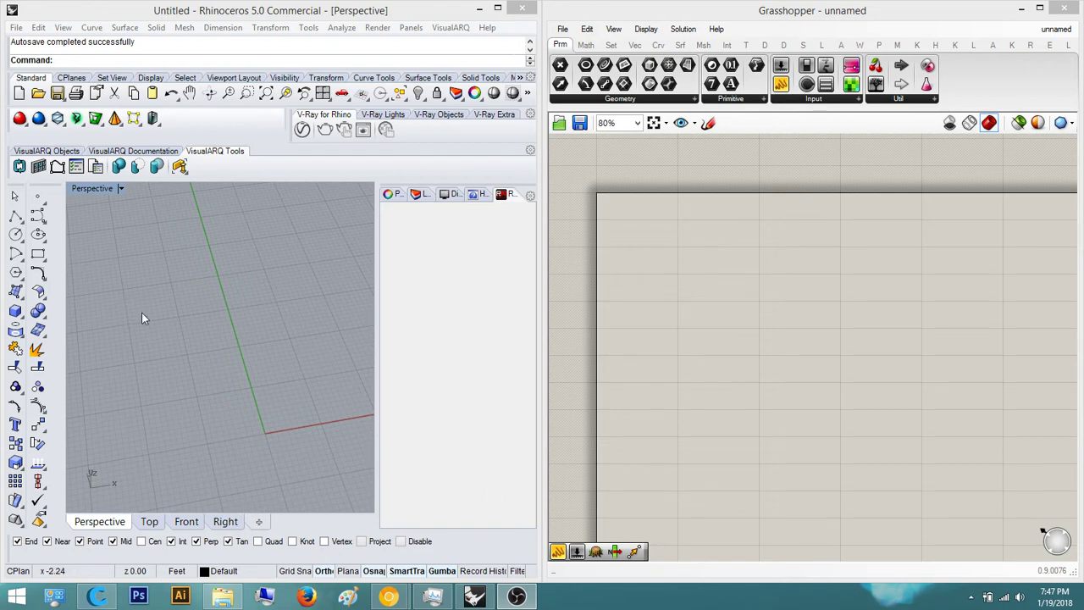
Create a sphere centred at the origin in the Perspective viewport
right_click_drag(244, 329, 263, 360)
type("sphere")
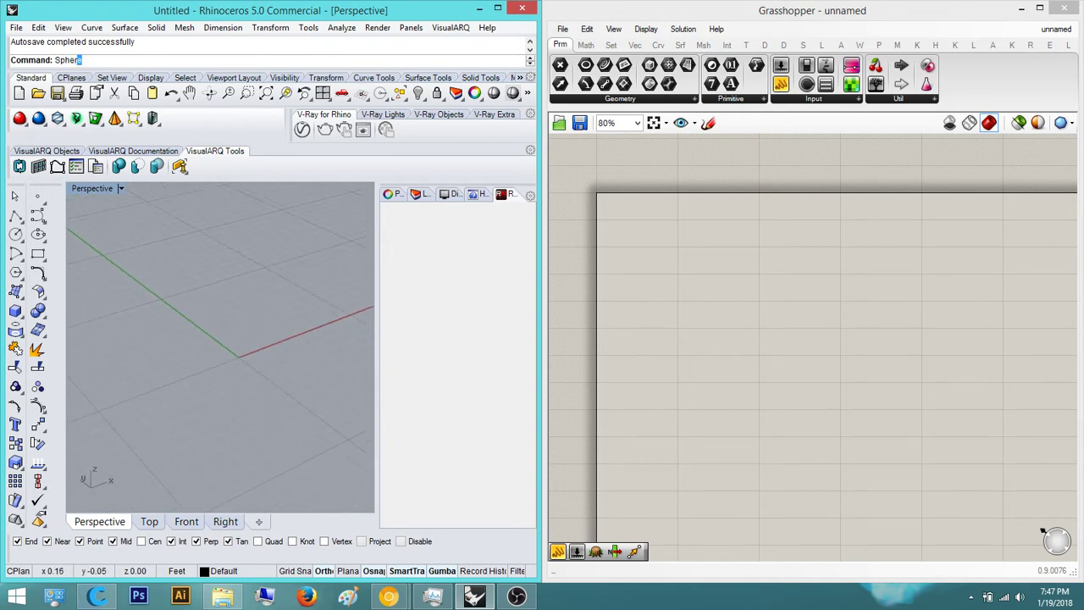
key("Return")
left_click(247, 356)
right_click_drag(247, 336, 116, 341, "shift")
left_click(256, 298)
scroll(270, 303, "down", 6)
right_click_drag(269, 307, 222, 296)
Set the Perspective viewport to the Rendered display mode
left_click(120, 188)
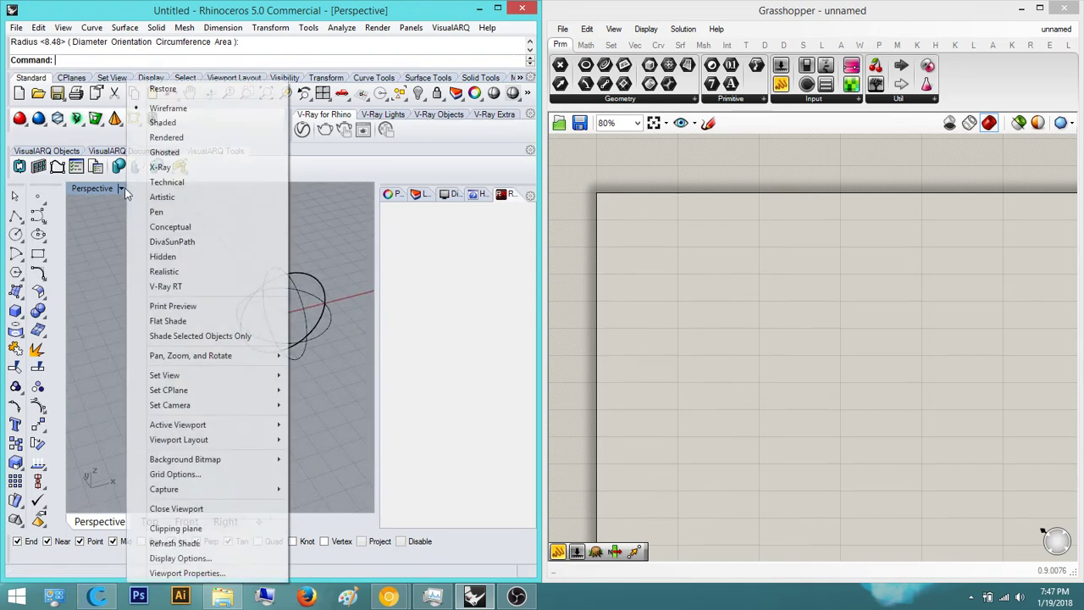
left_click(201, 136)
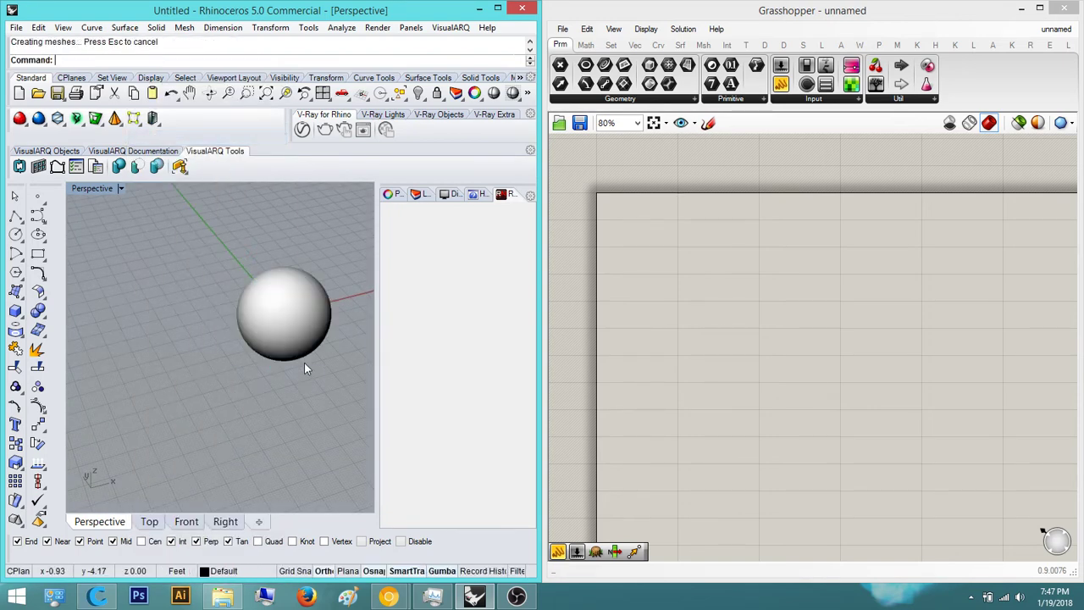
scroll(305, 352, "up", 5)
mouse_move(322, 317)
right_mouse_down()
mouse_move(276, 321)
mouse_move(298, 292)
right_mouse_up()
left_click(277, 315)
scroll(277, 315, "down", 2)
scroll(277, 315, "up", 2)
left_click(315, 264)
Draw a rectangular horizontal plane surface that cuts through the middle of the sphere
type("plane")
key("Return")
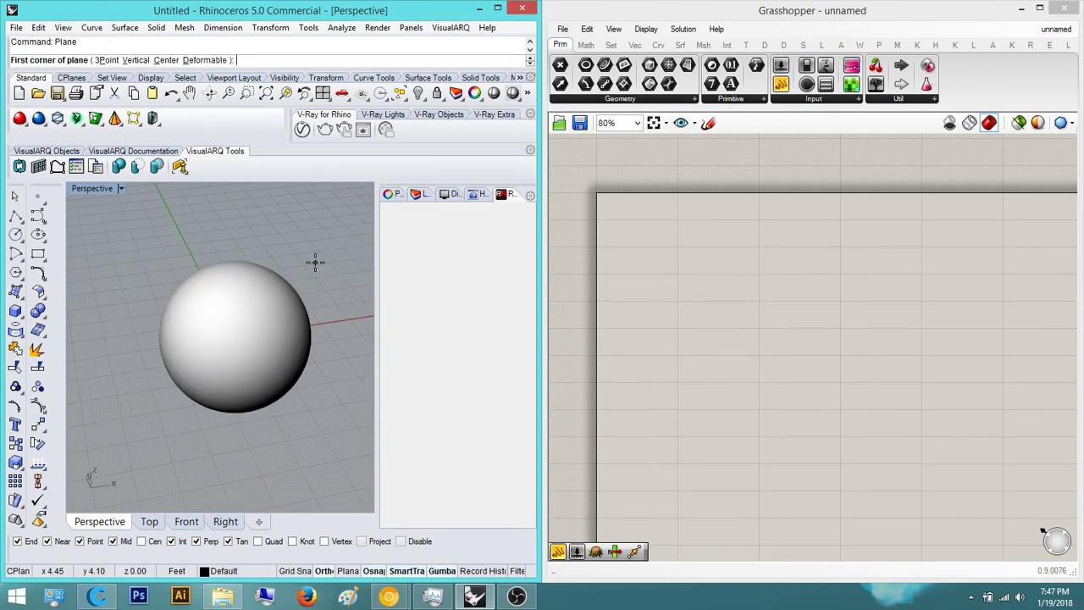
scroll(309, 249, "down", 2)
left_click(323, 344)
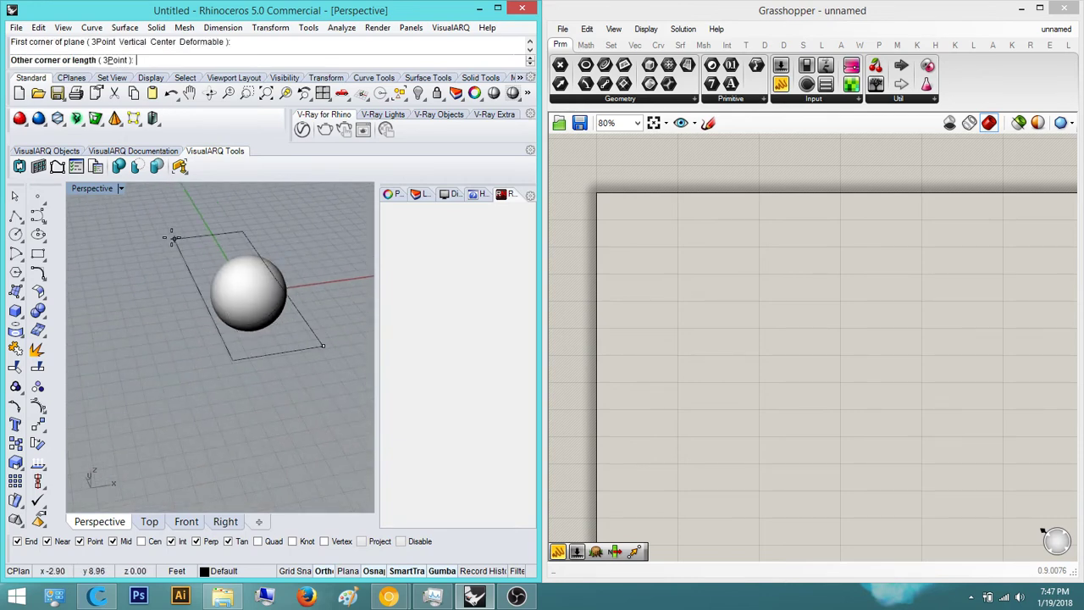
left_click(166, 237)
Set the Perspective viewport to Shaded display and widen the plane along the X direction so it extends well past the sphere
left_click(121, 188)
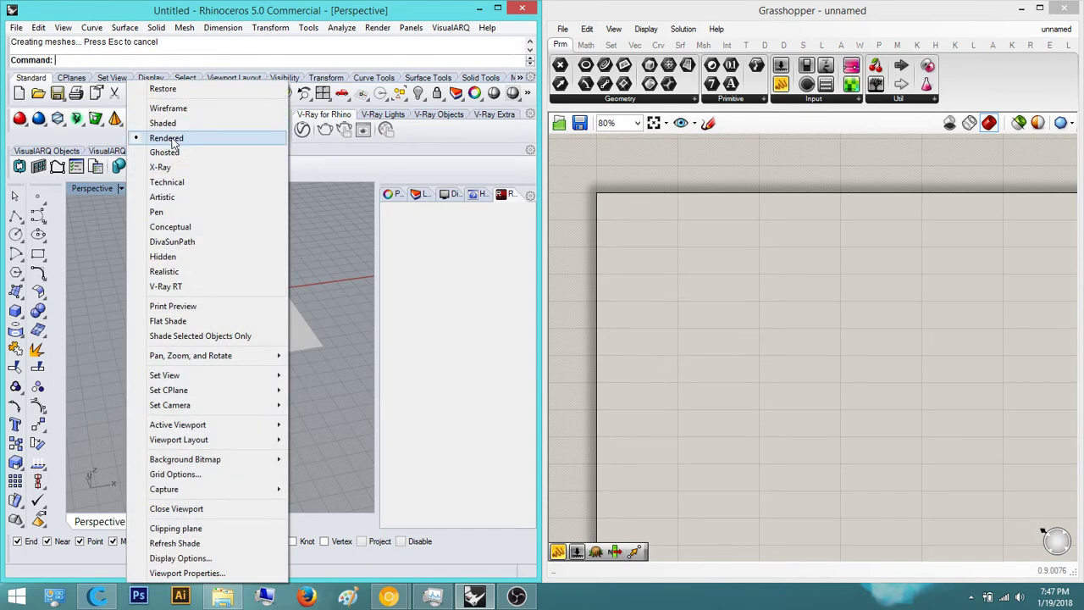
left_click(166, 123)
scroll(244, 349, "up", 3)
left_click(243, 348)
scroll(242, 348, "down", 2)
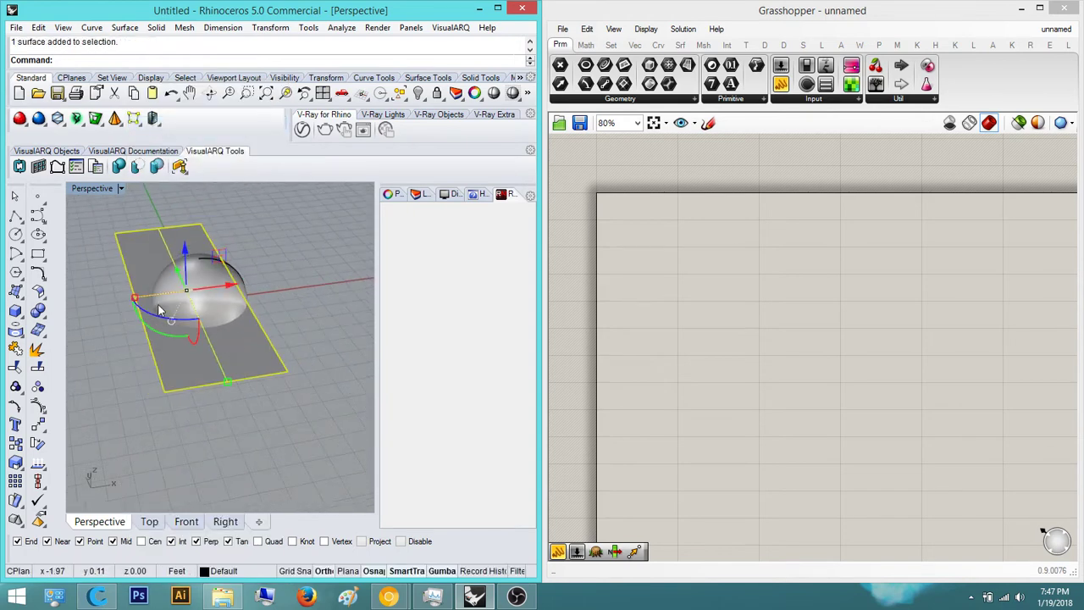
left_click_drag(131, 298, 110, 303)
left_click(273, 260)
type("Boolea")
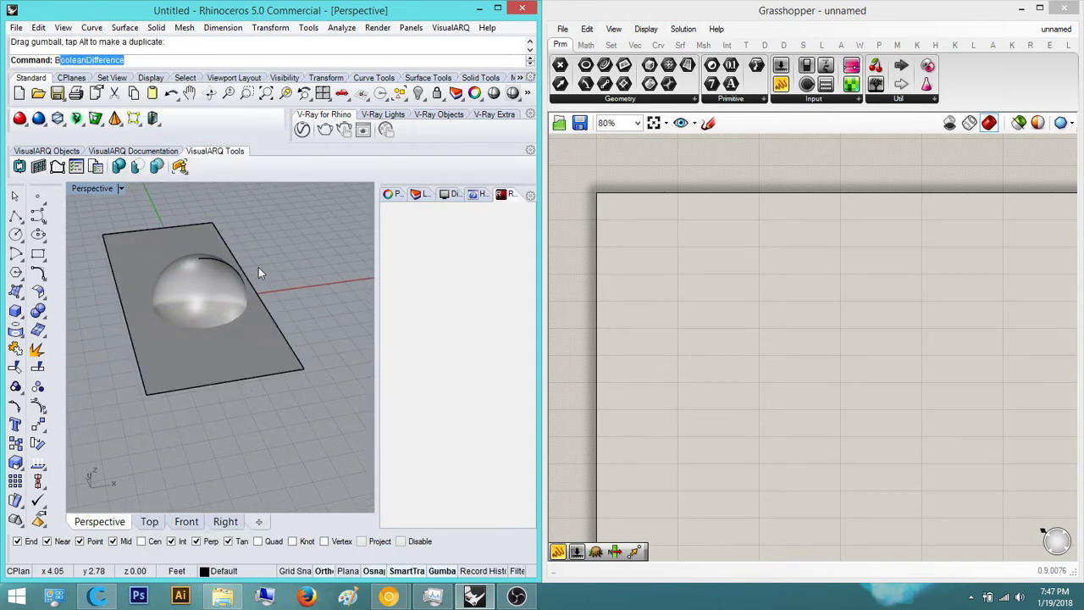
key("BackSpace")
key("BackSpace")
key("BackSpace")
key("BackSpace")
key("BackSpace")
key("BackSpace")
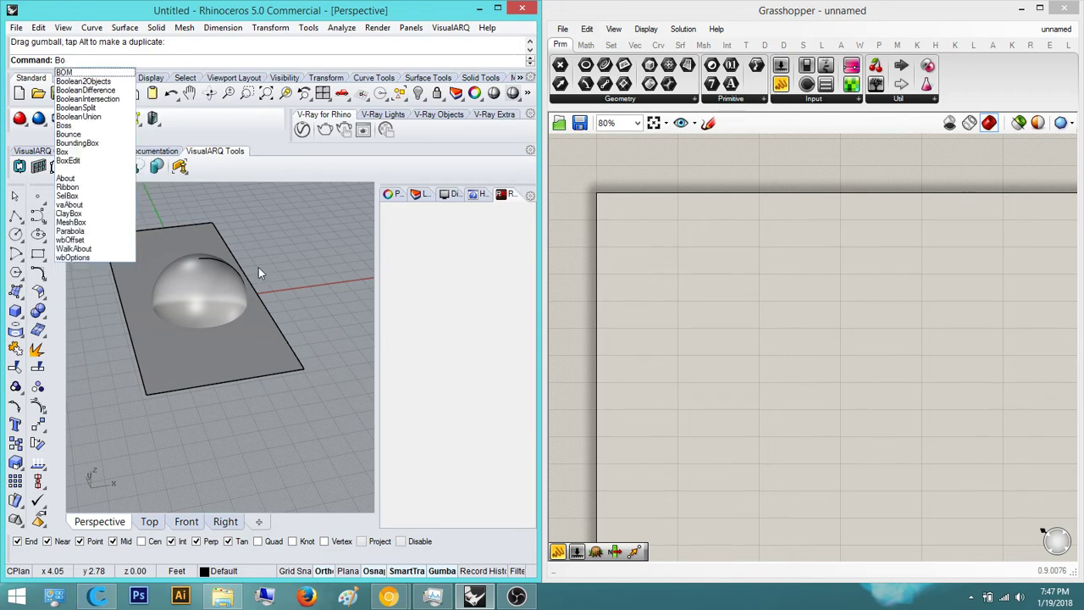
Split the sphere using the plane as the cutting object
type("Split")
key("Return")
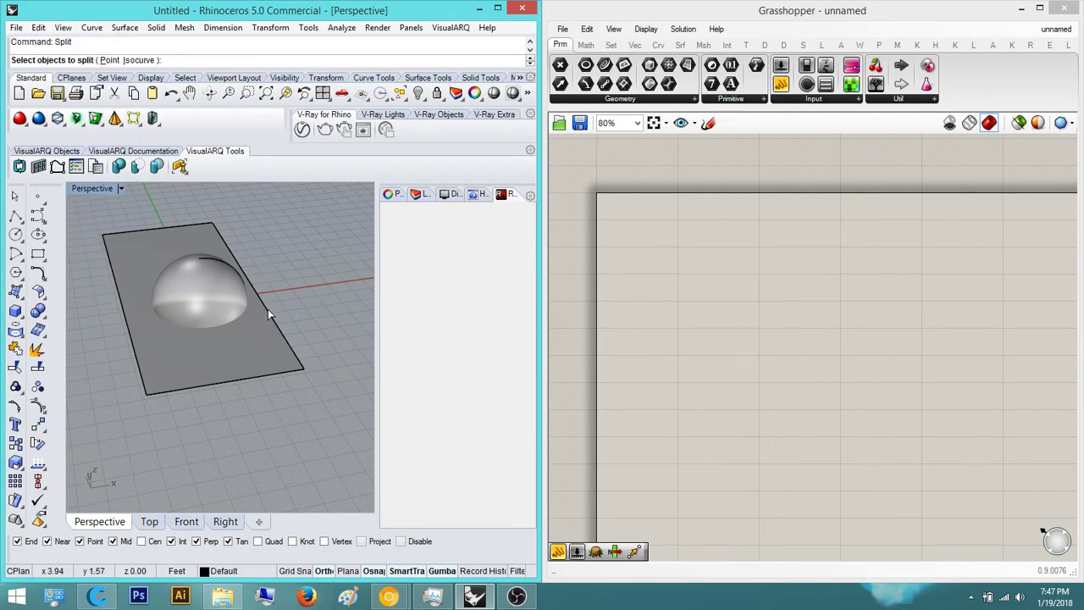
left_click(231, 312)
key("Return")
left_click(257, 336)
key("Return")
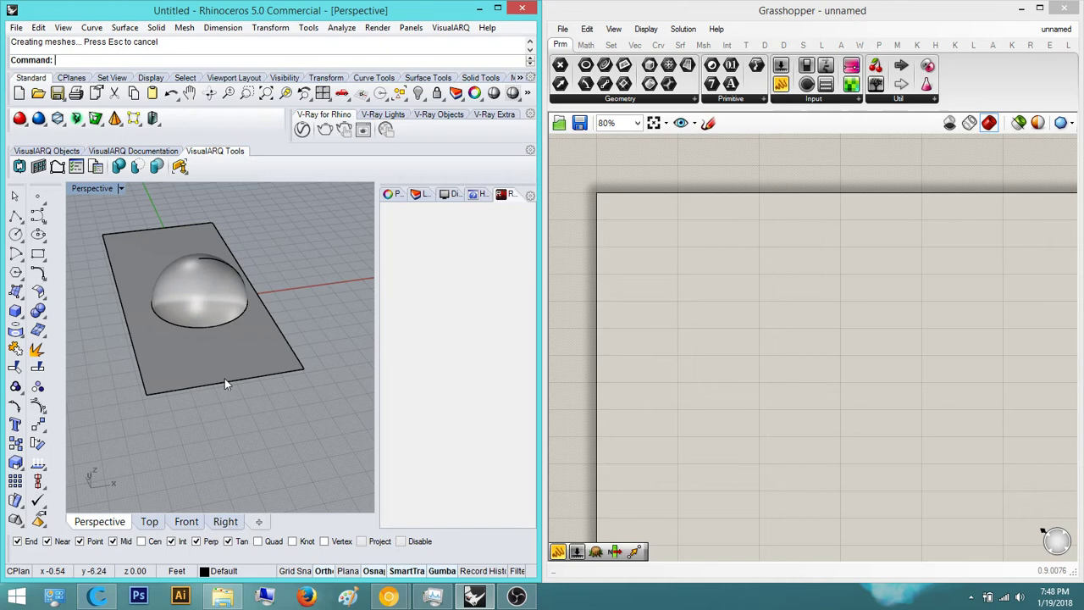
Delete the lower half of the split sphere and the cutting plane, keeping only the upper dome
right_click_drag(225, 379, 276, 318)
left_click(213, 322)
key("Delete")
scroll(275, 319, "up", 6)
scroll(236, 343, "down", 5)
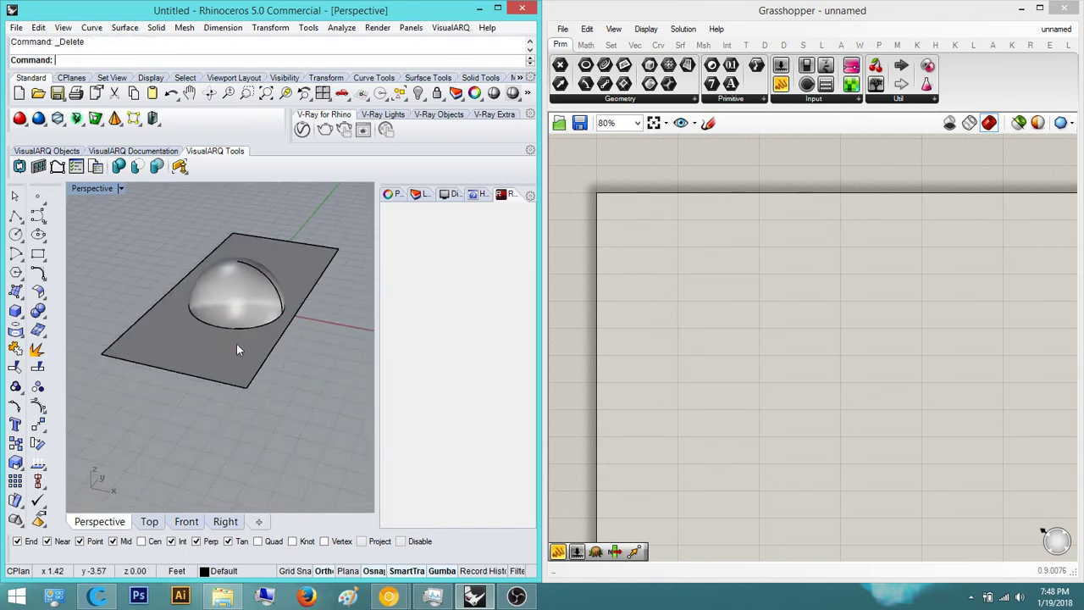
left_click(237, 343)
key("Delete")
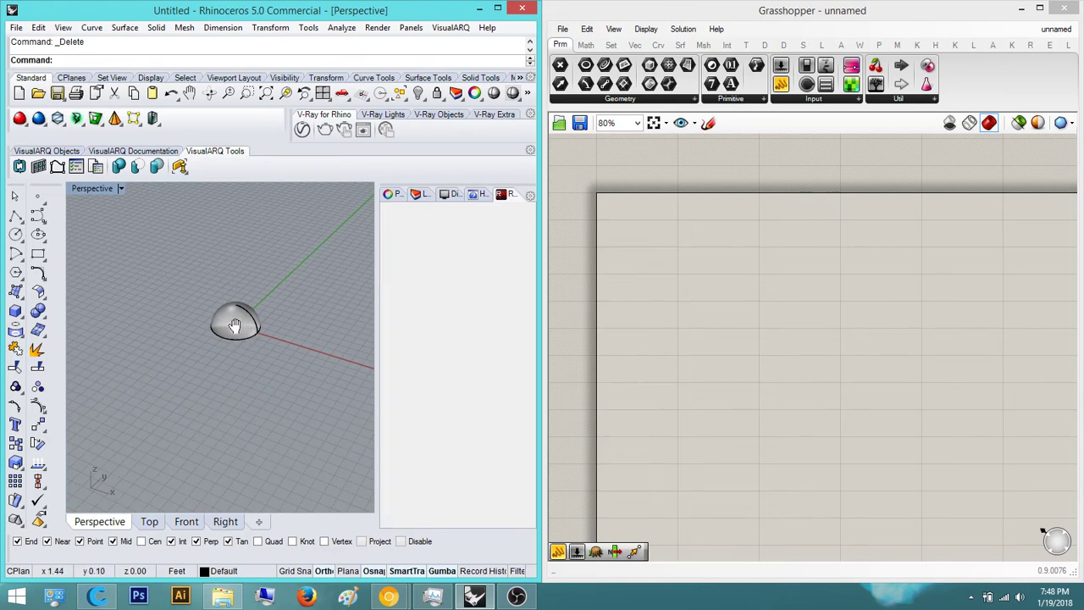
right_click_drag(246, 326, 244, 366)
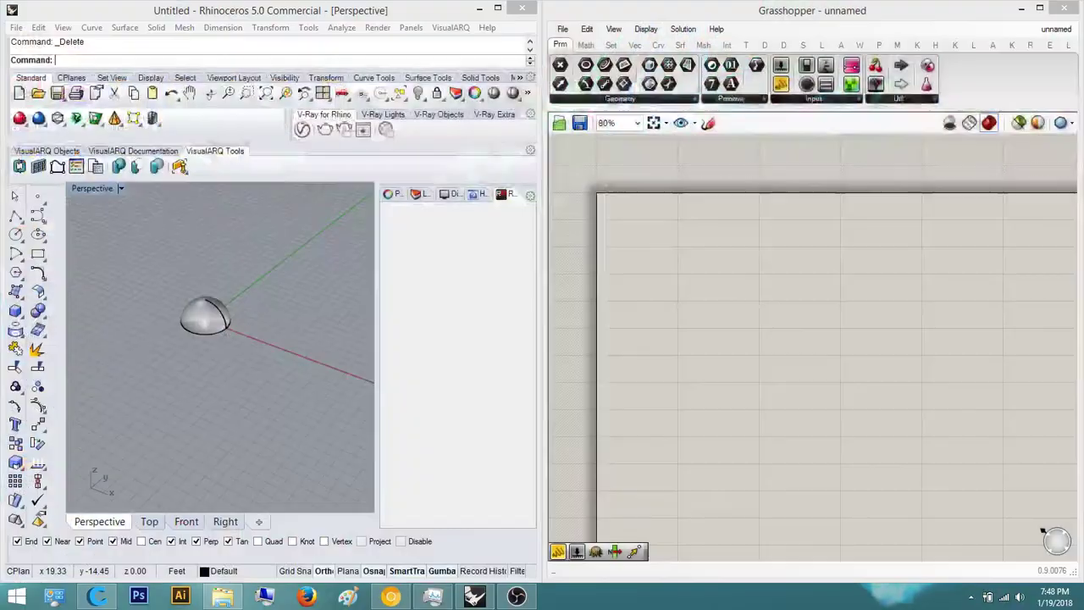
left_click(828, 420)
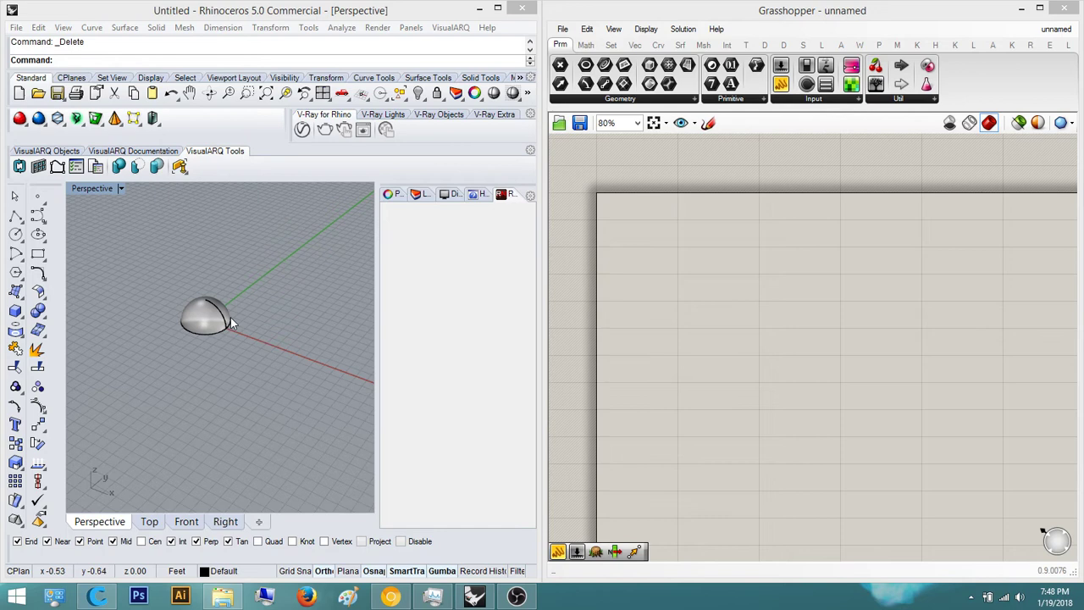
scroll(204, 322, "up", 10)
right_click_drag(192, 322, 263, 324)
scroll(226, 326, "down", 8)
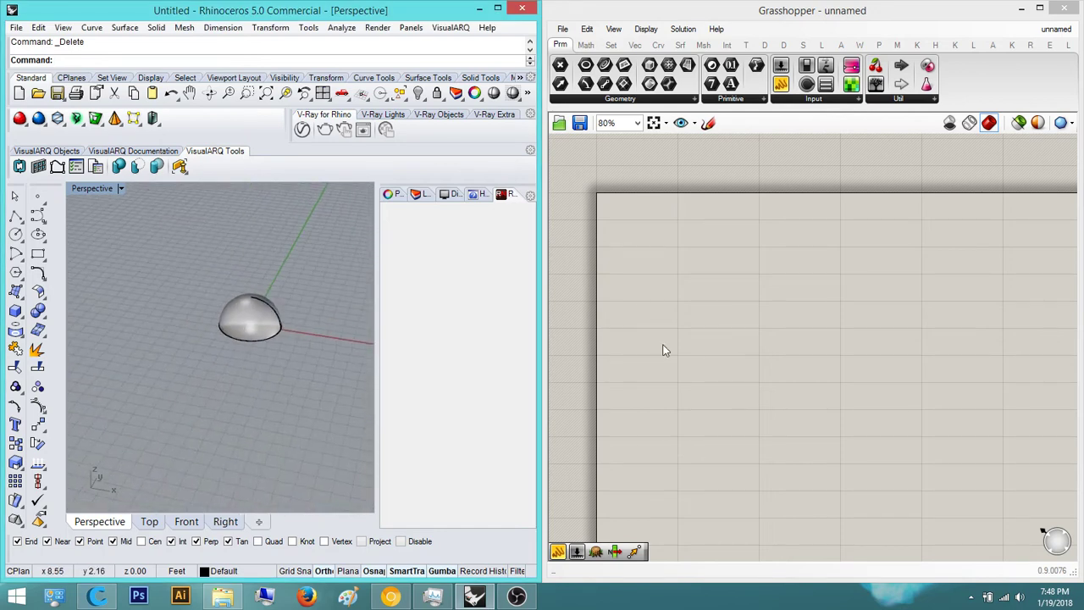
right_click_drag(835, 337, 802, 362)
scroll(763, 364, "down", 2)
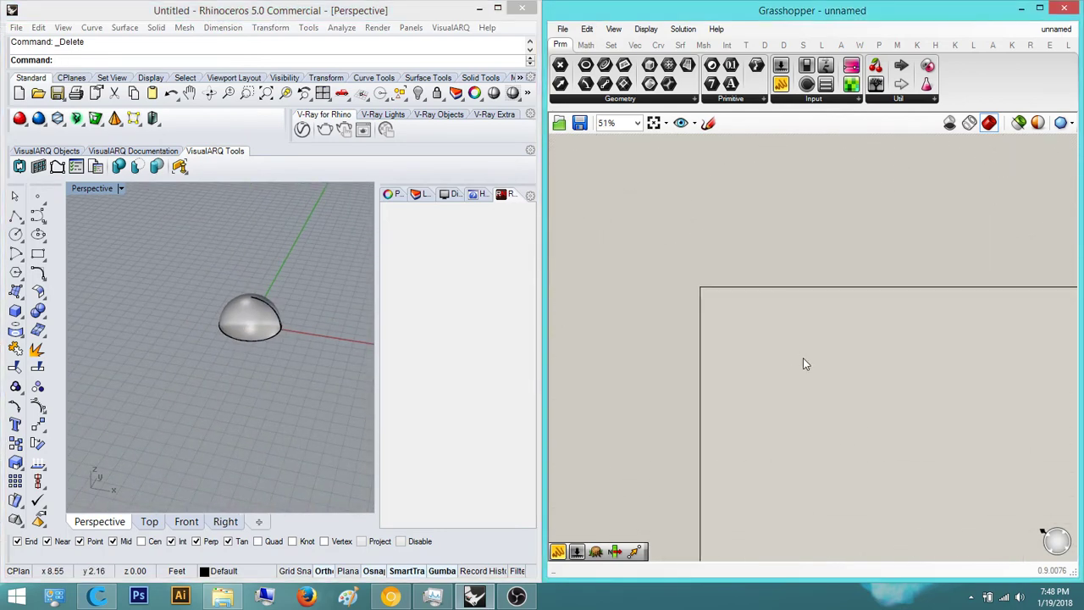
double_click(802, 358)
right_click_drag(839, 324, 778, 321)
scroll(778, 327, "up", 3)
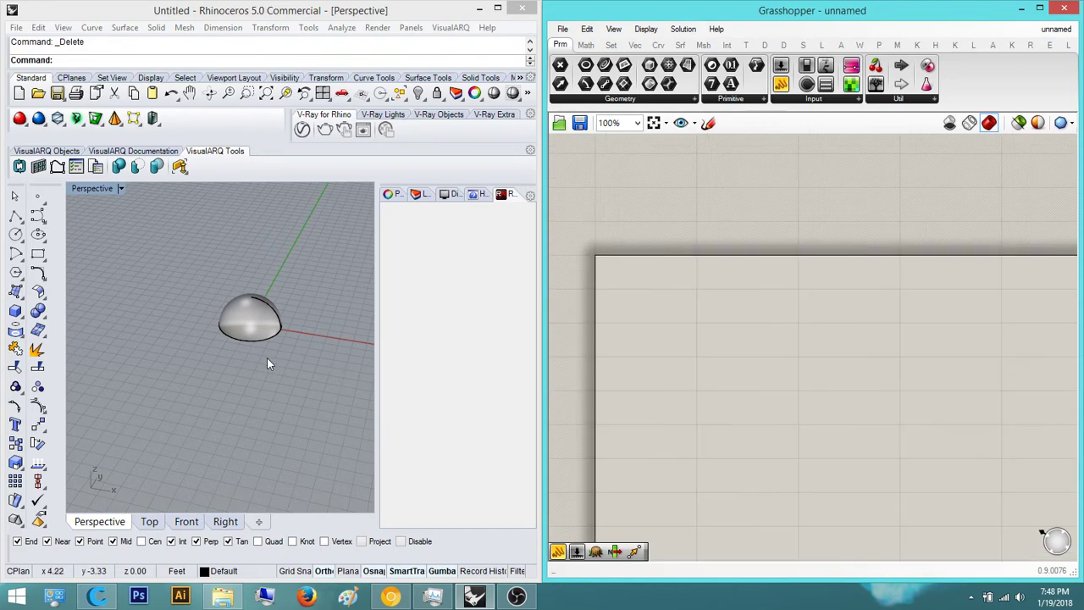
scroll(281, 352, "up", 2)
type("Line")
key("Return")
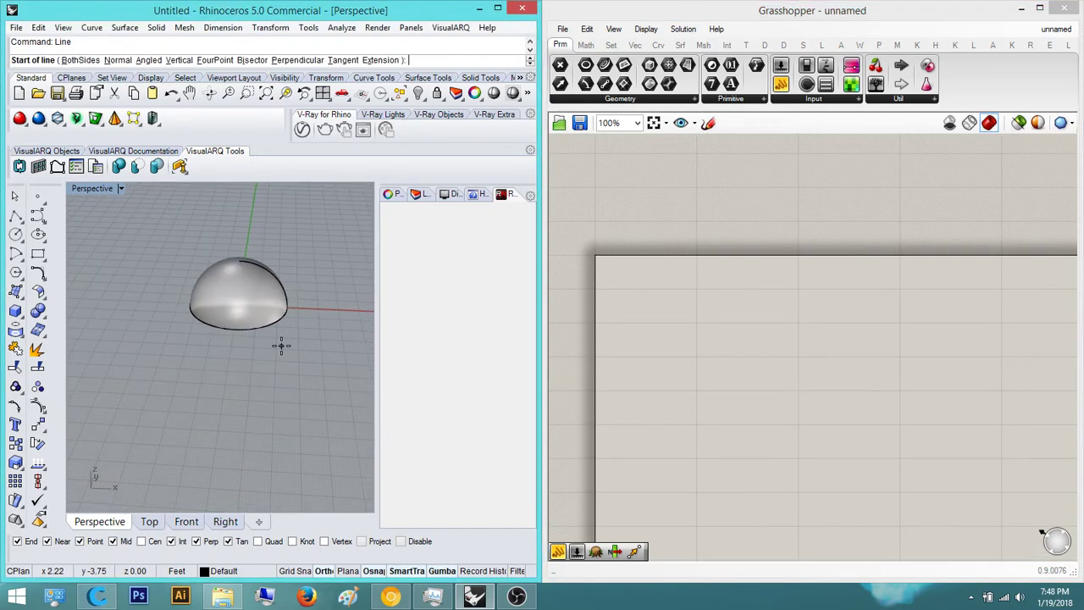
right_click_drag(300, 350, 226, 322)
key("Escape")
right_click_drag(258, 357, 233, 329)
scroll(246, 298, "up", 3)
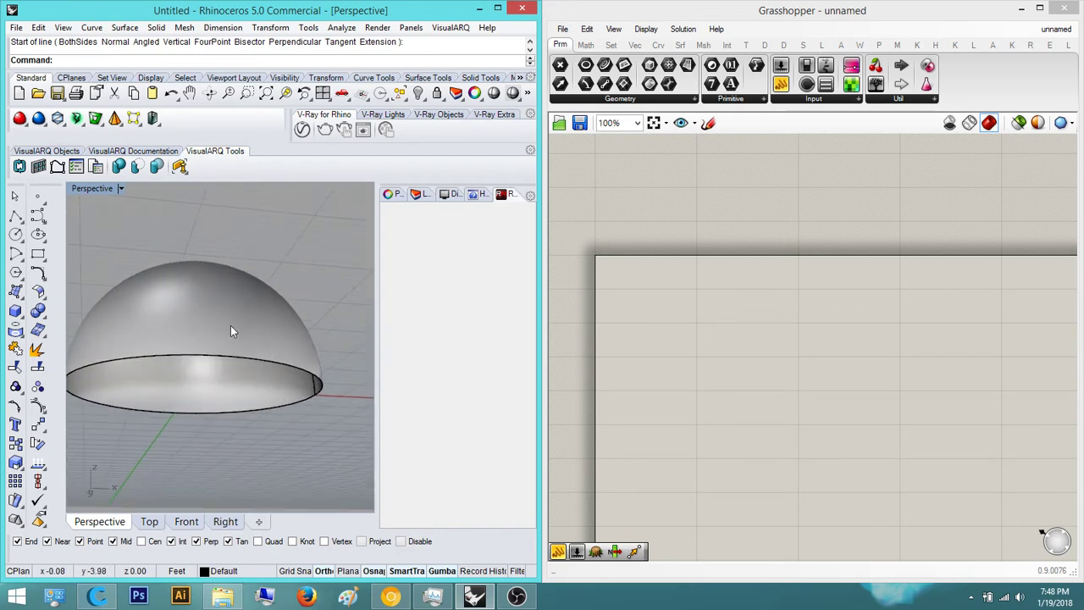
left_click(301, 262)
right_click_drag(271, 278, 298, 398)
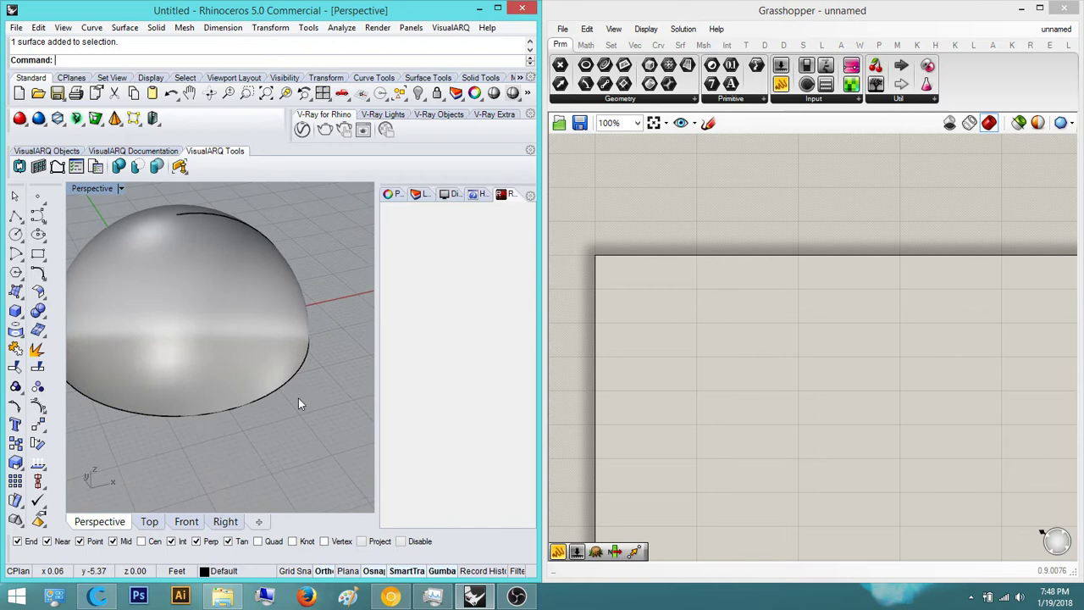
scroll(279, 397, "down", 3)
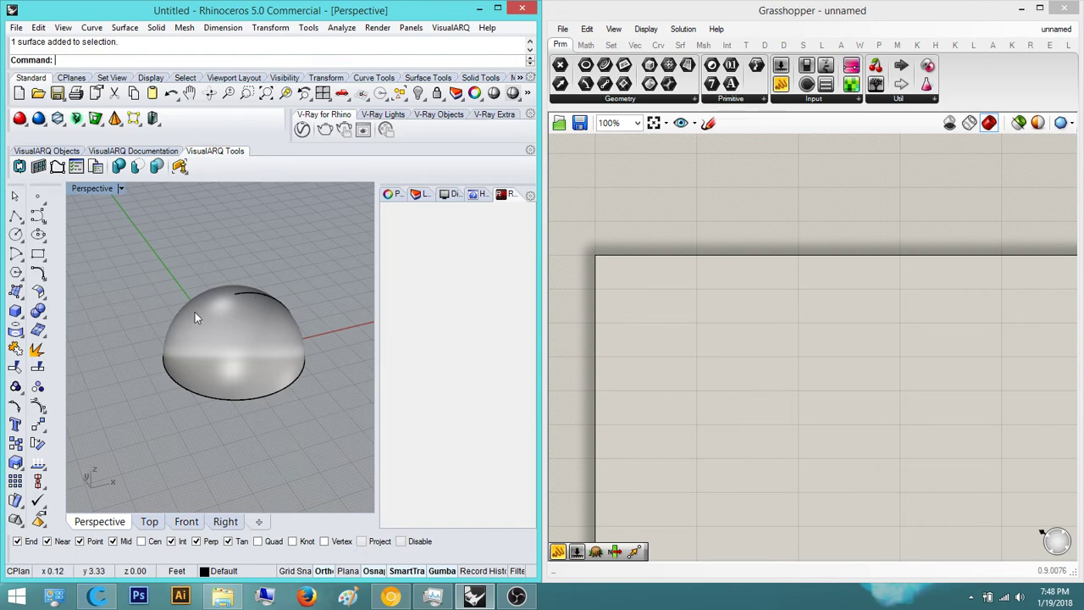
right_click_drag(734, 379, 679, 327)
left_click(298, 394)
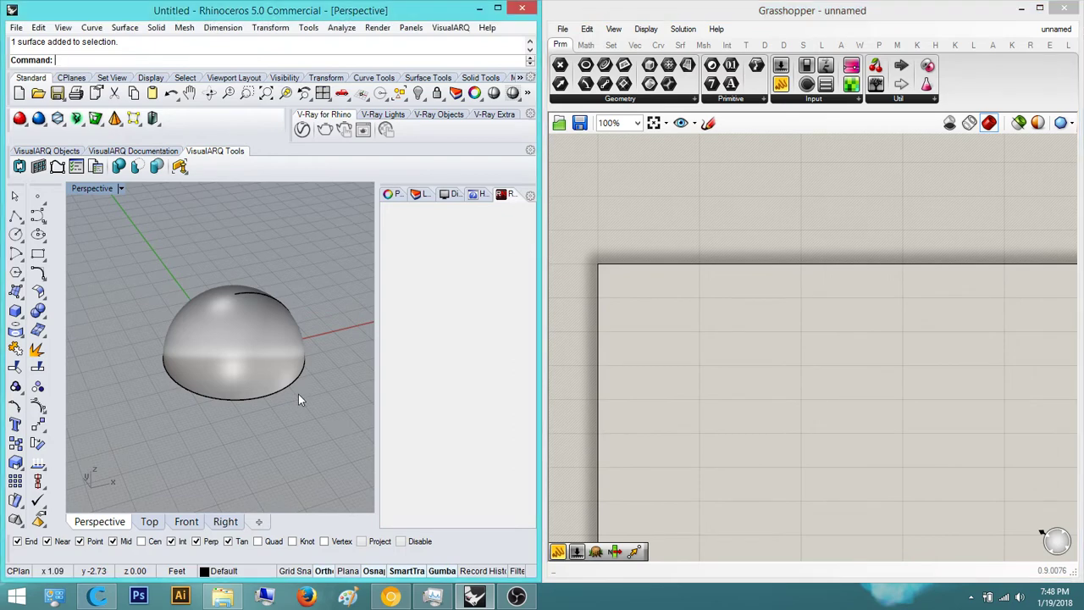
right_click_drag(605, 353, 605, 354)
double_click(685, 338)
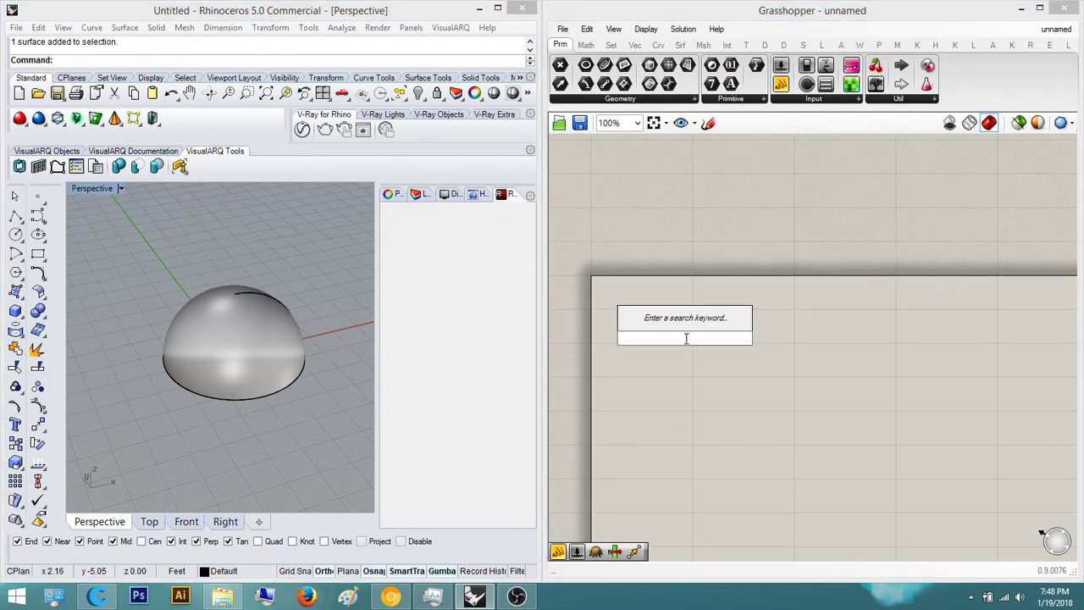
left_click(337, 437)
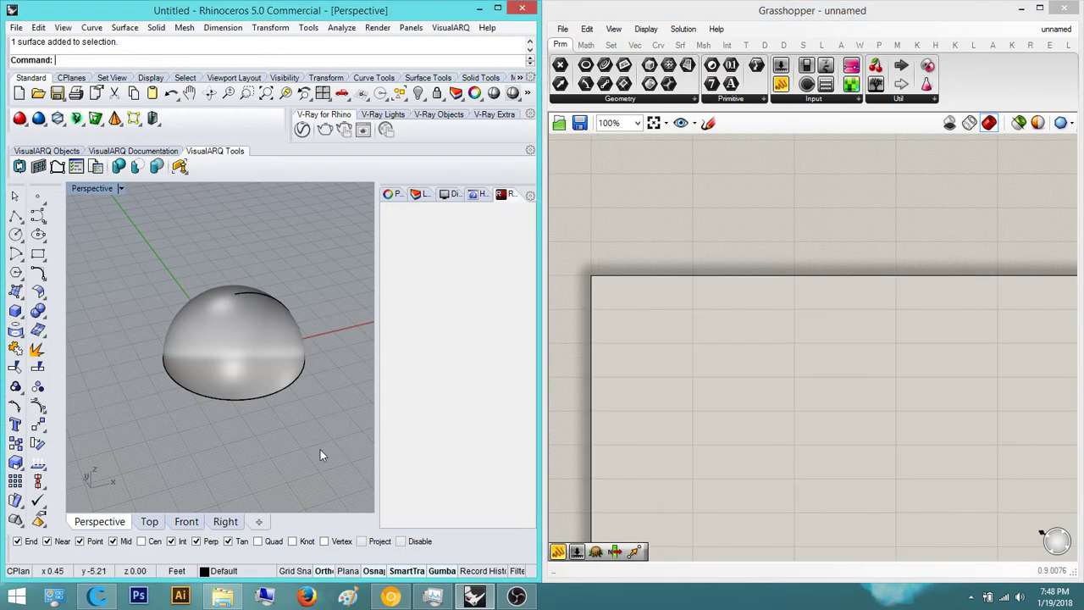
Add a Surface parameter to the Grasshopper canvas and assign the selected dome to it with Set Multiple Surfaces
left_click(269, 351)
double_click(671, 345)
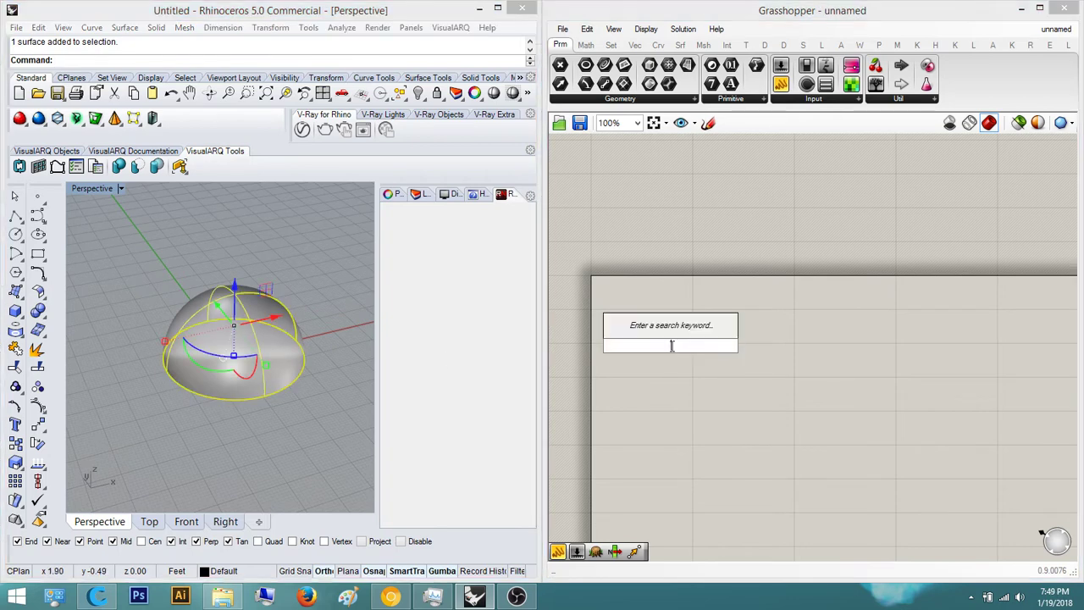
type("surface")
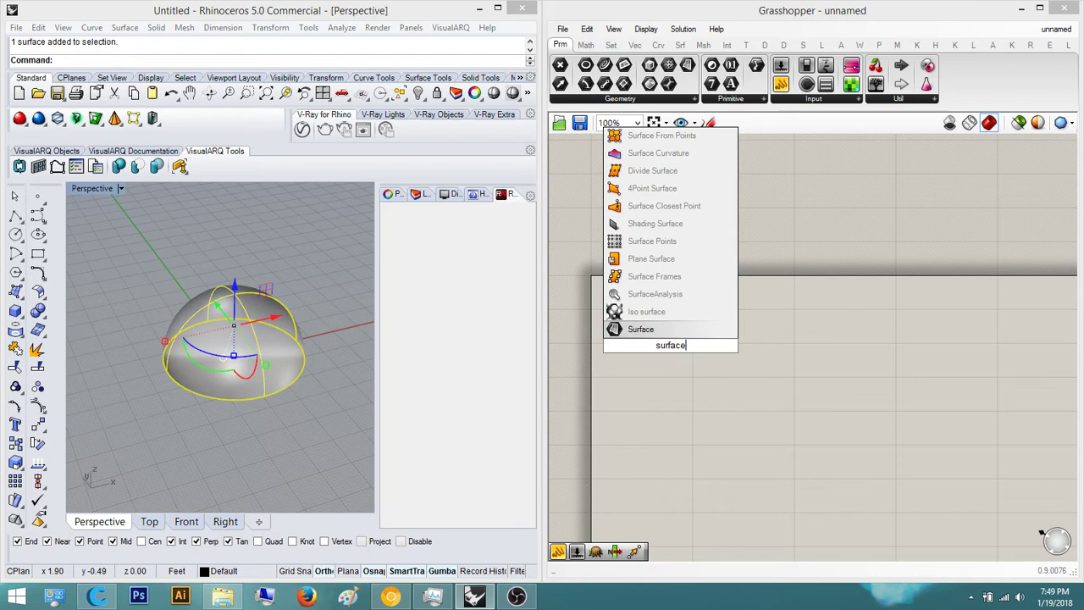
key("Return")
right_click(671, 351)
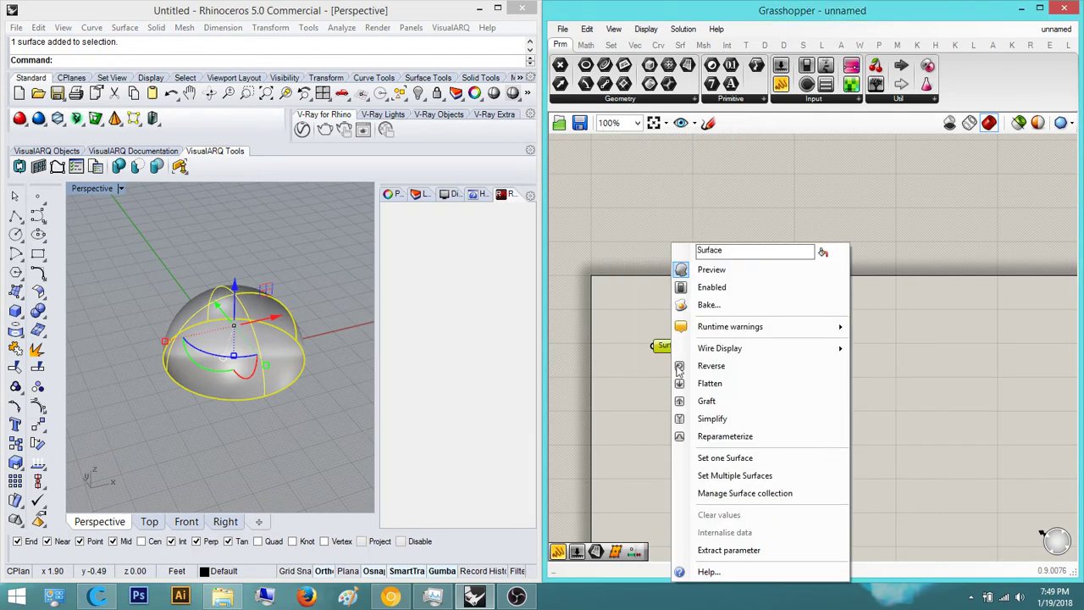
left_click(726, 477)
right_click_drag(805, 337, 774, 355)
Hide the dome surface in Rhino so only the Grasshopper preview is displayed
left_click(269, 335)
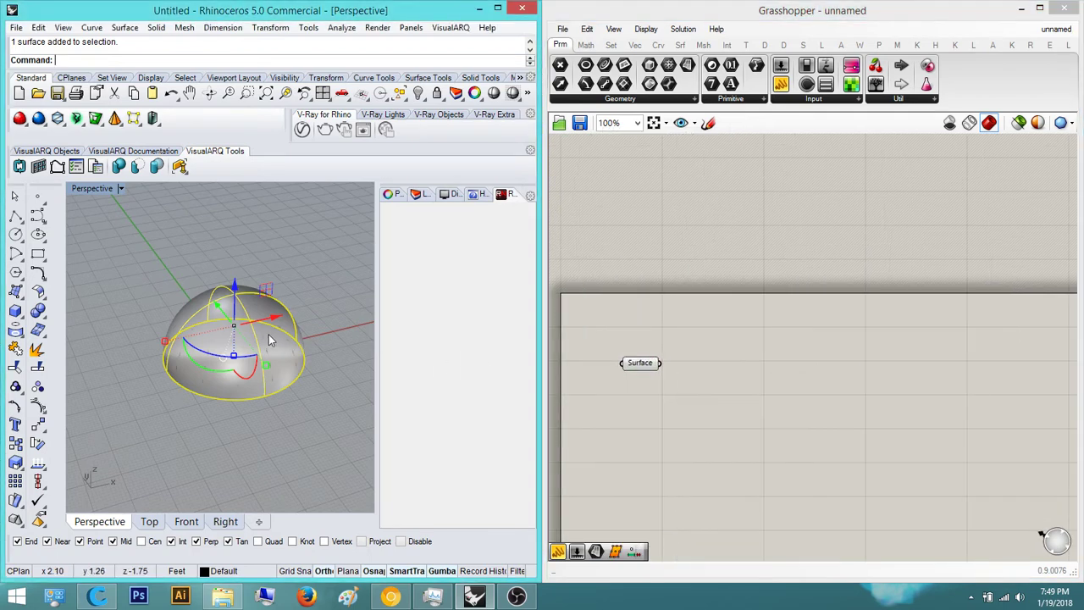
key("ctrl+h")
right_click_drag(215, 398, 253, 368)
Unhide the dome, move it to Layer 01 and turn that layer off
left_click(421, 195)
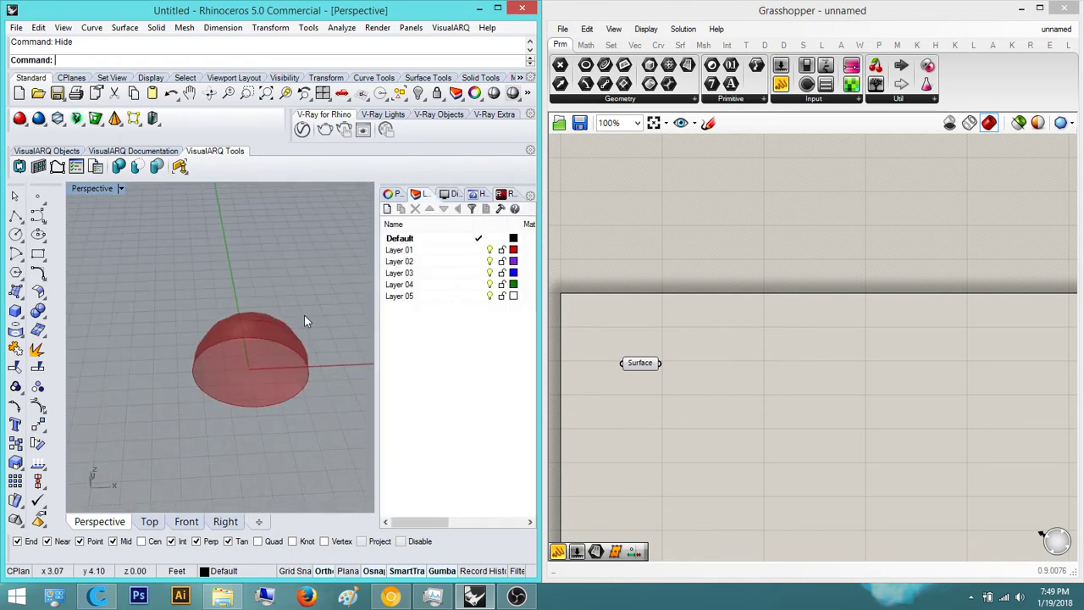
key("ctrl+alt+h")
left_click(279, 330)
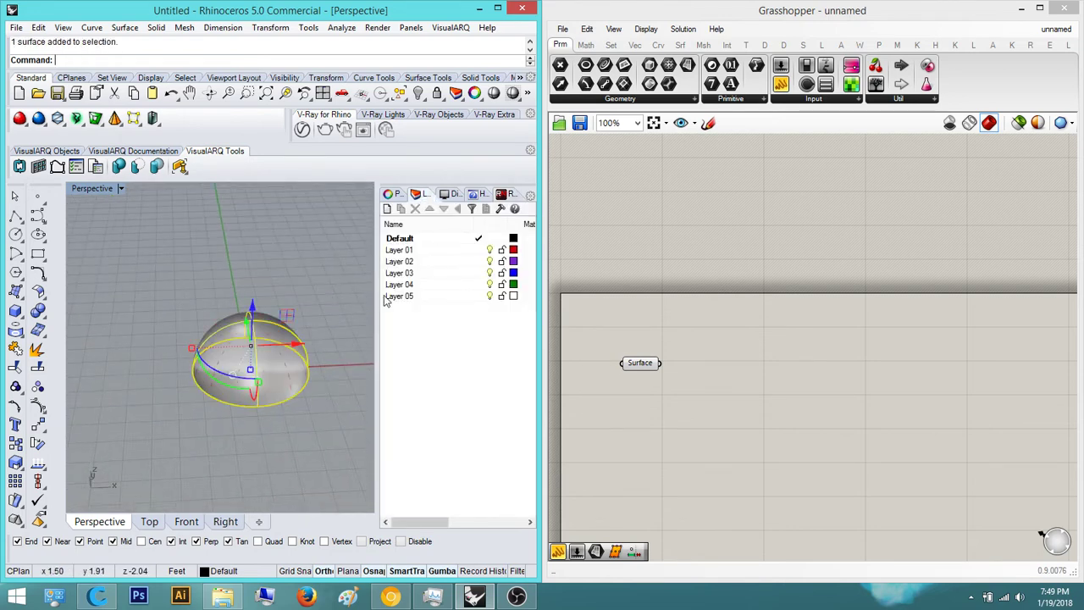
right_click(427, 251)
right_click(445, 252)
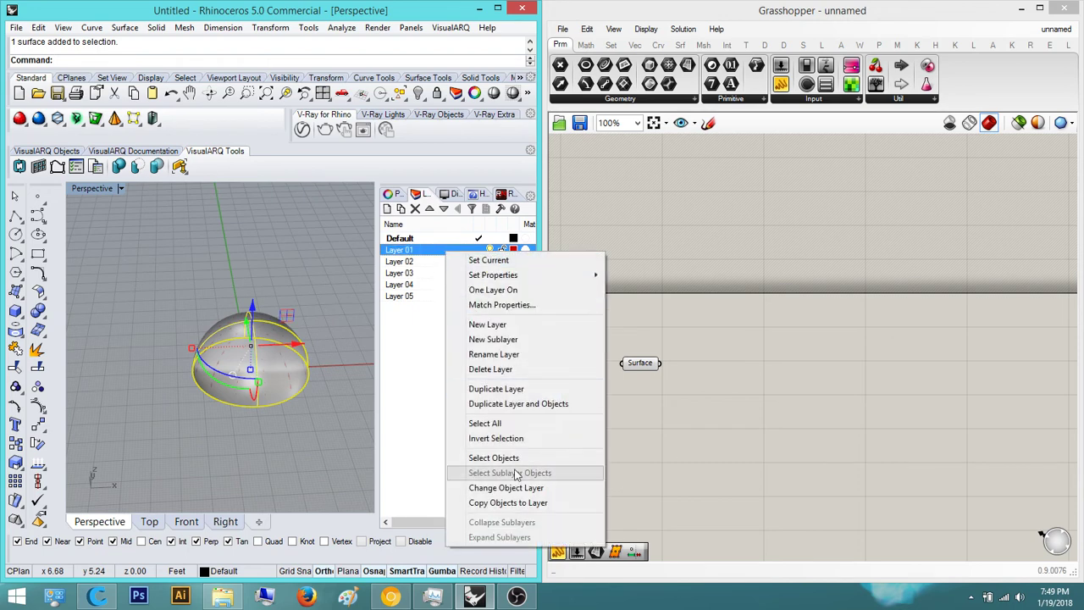
left_click(524, 493)
left_click(335, 303)
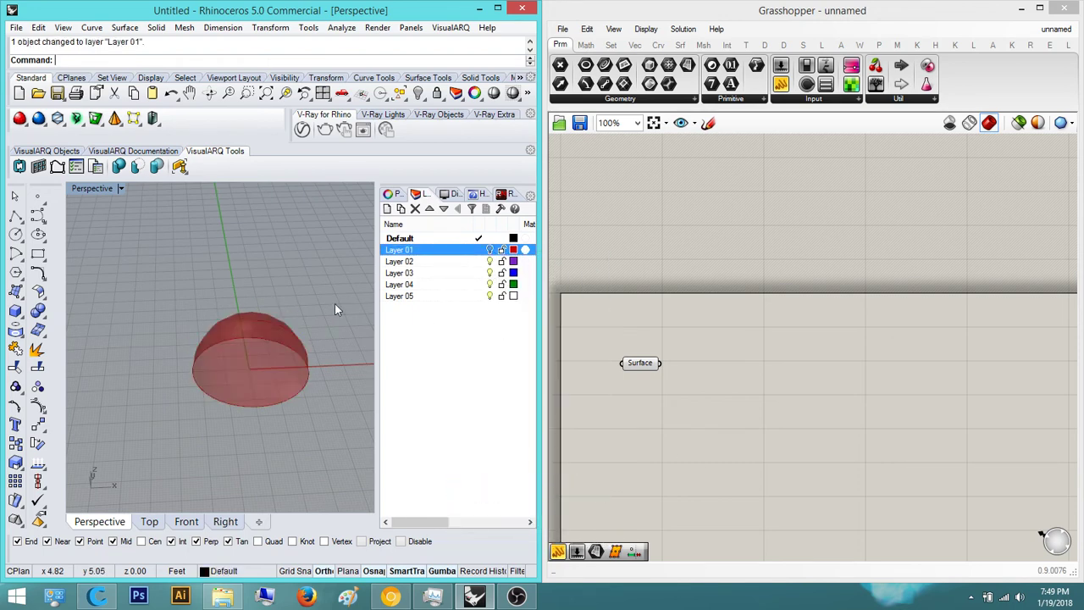
In the Top view, draw two opposing diagonal lines that cross over the dome and extend beyond its outline
right_click_drag(334, 303, 271, 356)
left_click(146, 522)
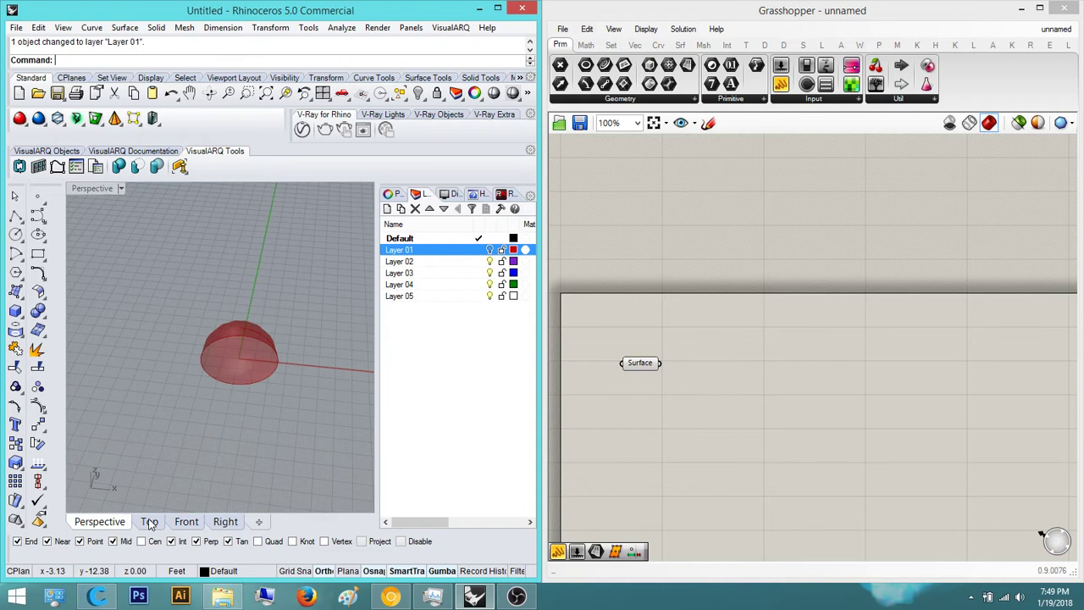
scroll(198, 393, "up", 3)
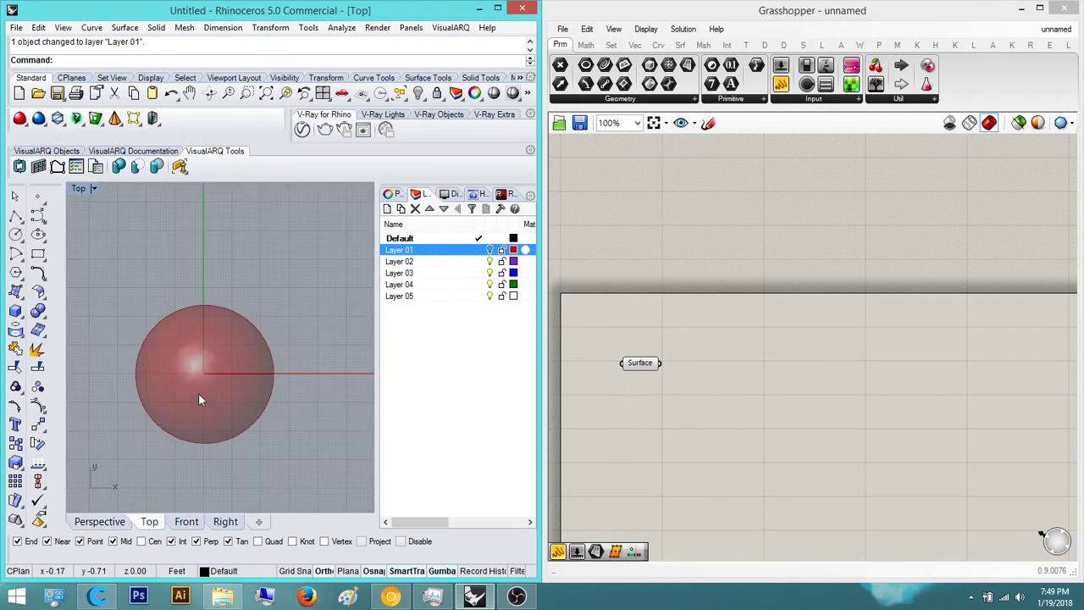
type("line")
key("Return")
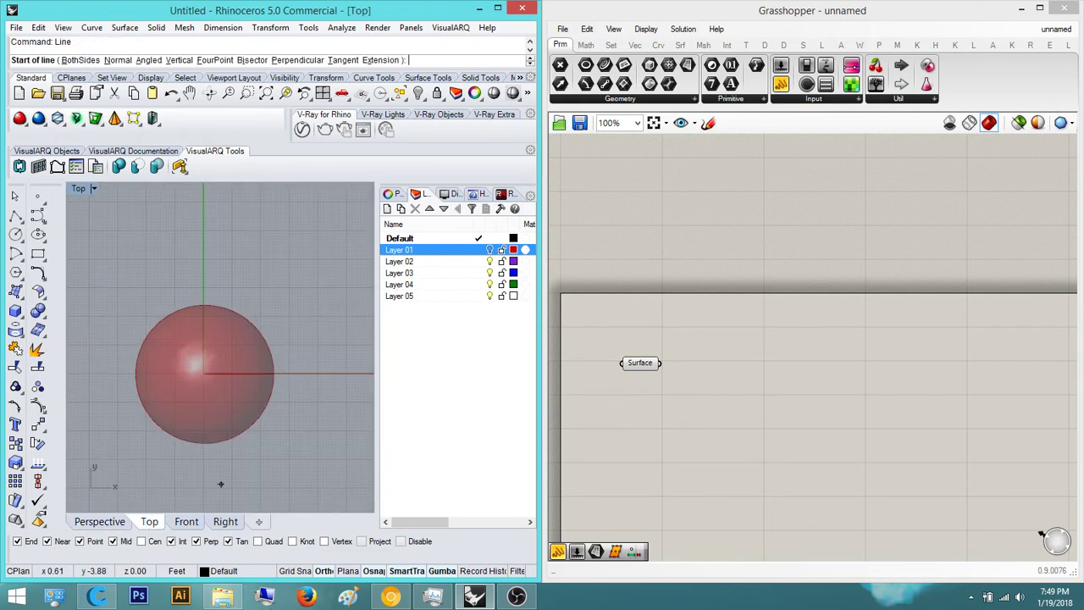
left_click(282, 458)
left_click(131, 285)
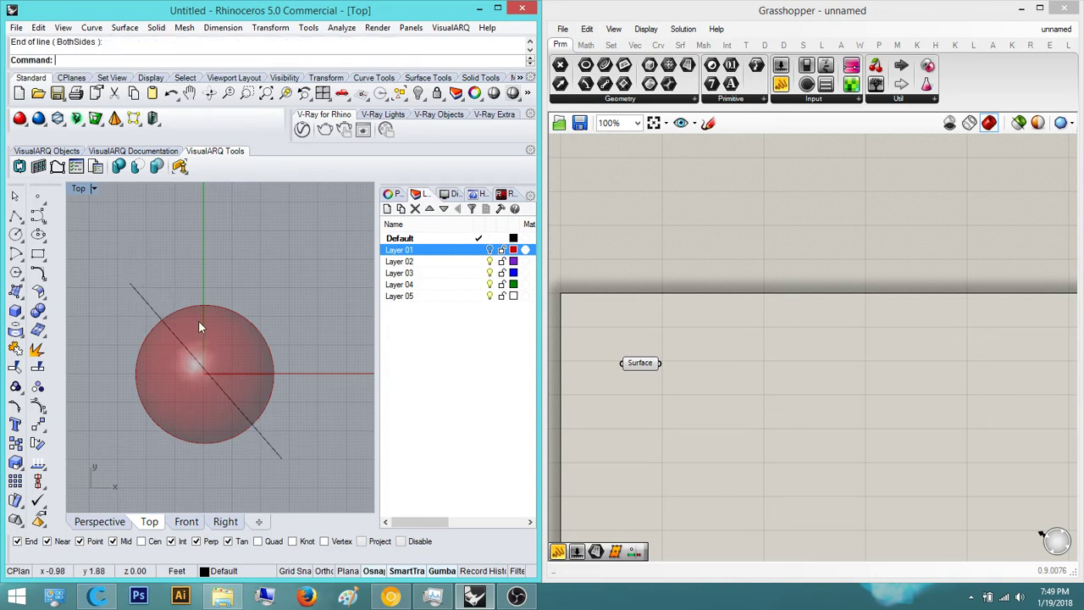
key("Return")
left_click(300, 247)
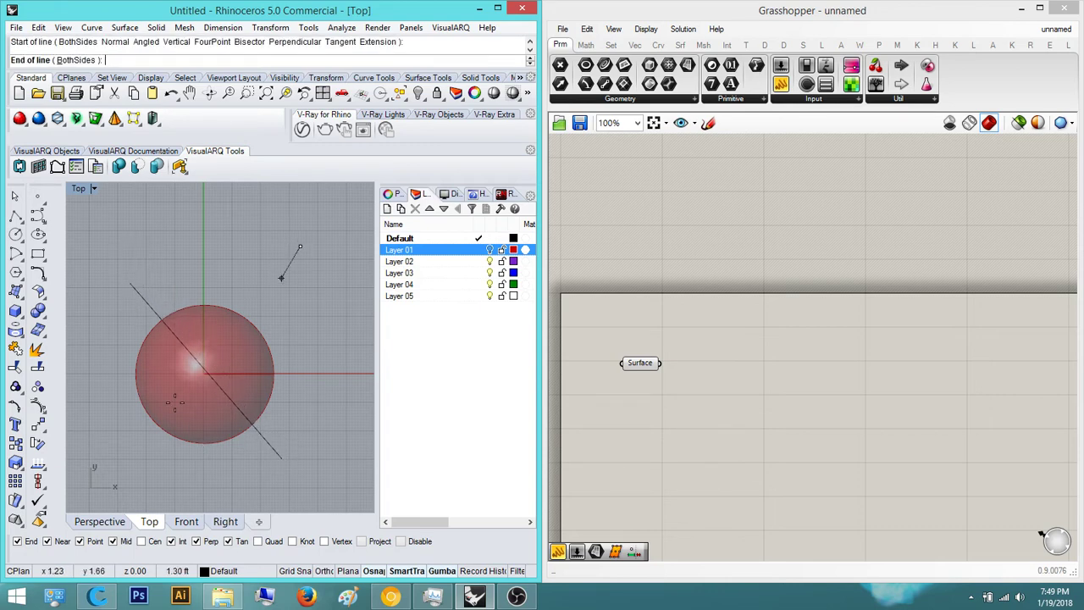
left_click(135, 461)
Draw three more lines across the dome: two steep ones and a shallow one sloping down toward positive X
right_click_drag(170, 453, 199, 436)
right_click(200, 437)
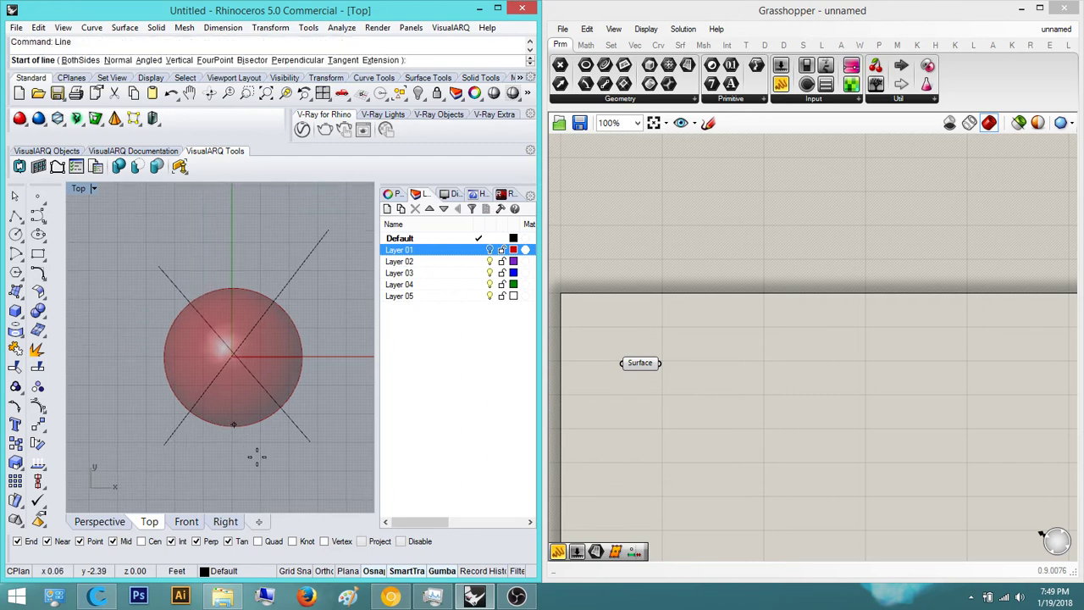
left_click(257, 456)
left_click(195, 236)
key("Return")
left_click(255, 238)
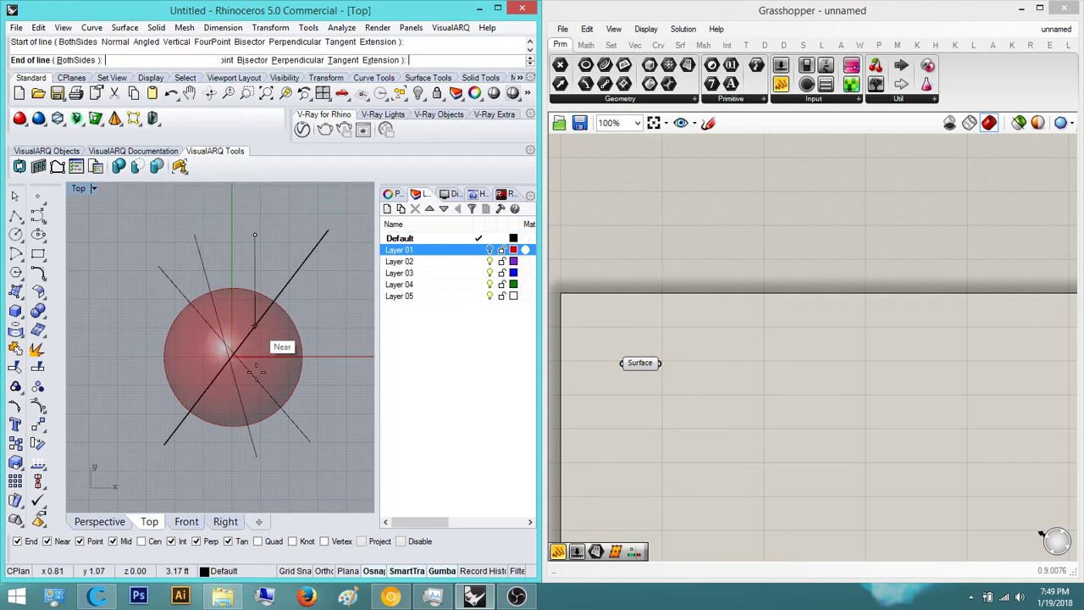
left_click(272, 464)
key("Return")
left_click(343, 387)
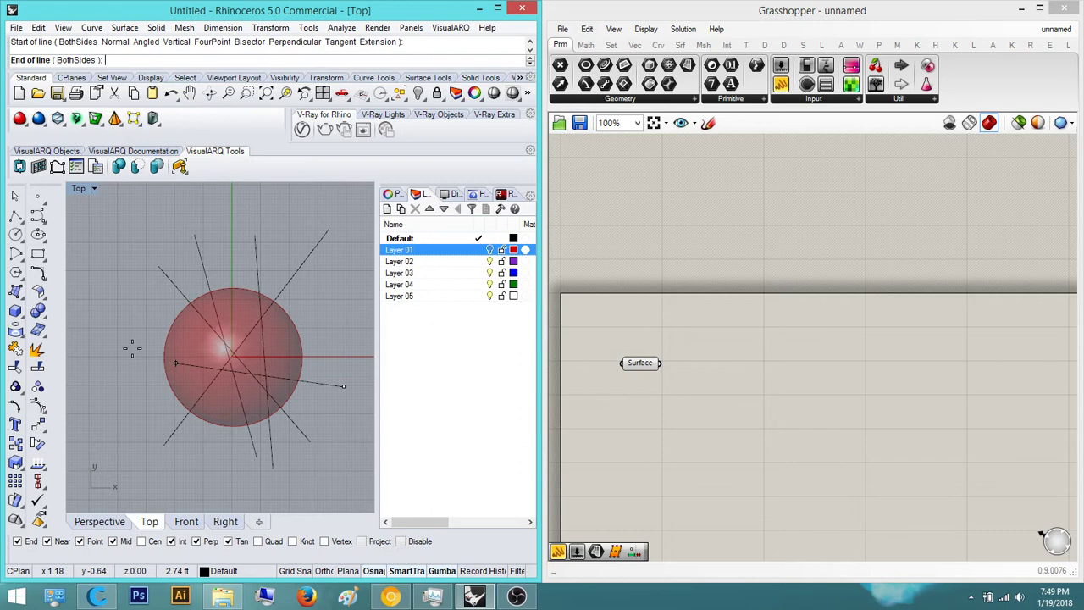
left_click(100, 322)
Add a steep line over the dome's negative-X side, a shallow line rising toward positive X and a near-vertical line close to the centre
key("Return")
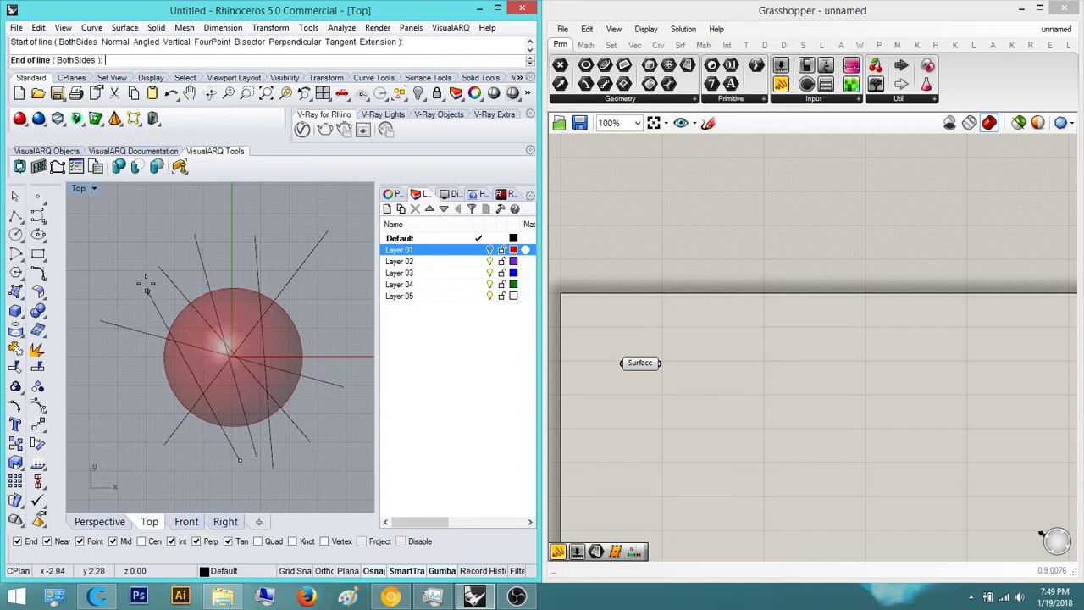
left_click(145, 281)
left_click(173, 436)
key("Return")
left_click(121, 397)
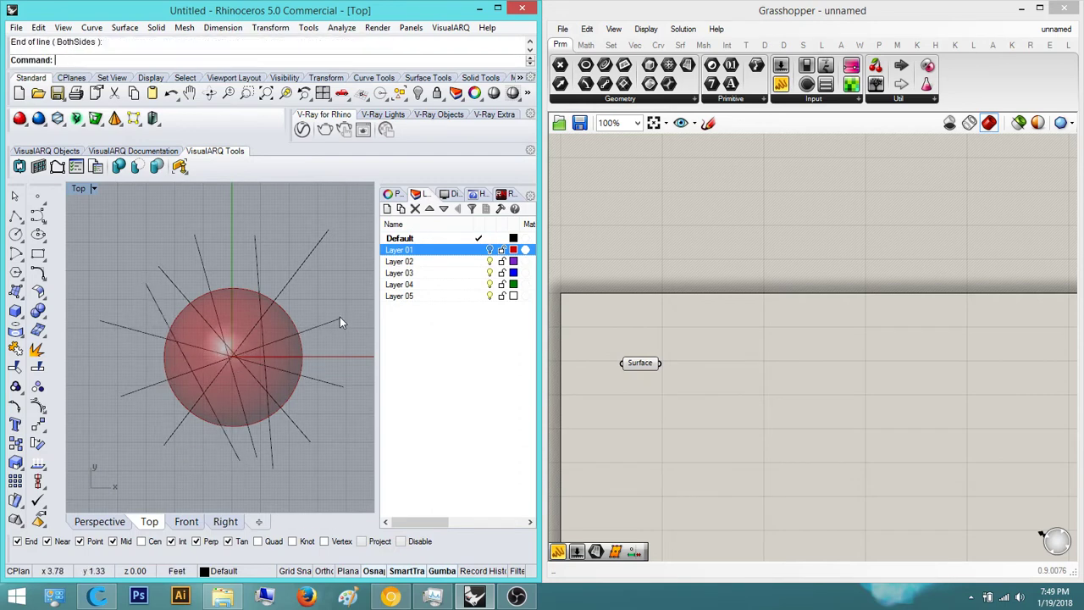
left_click(340, 319)
key("Return")
left_click(226, 251)
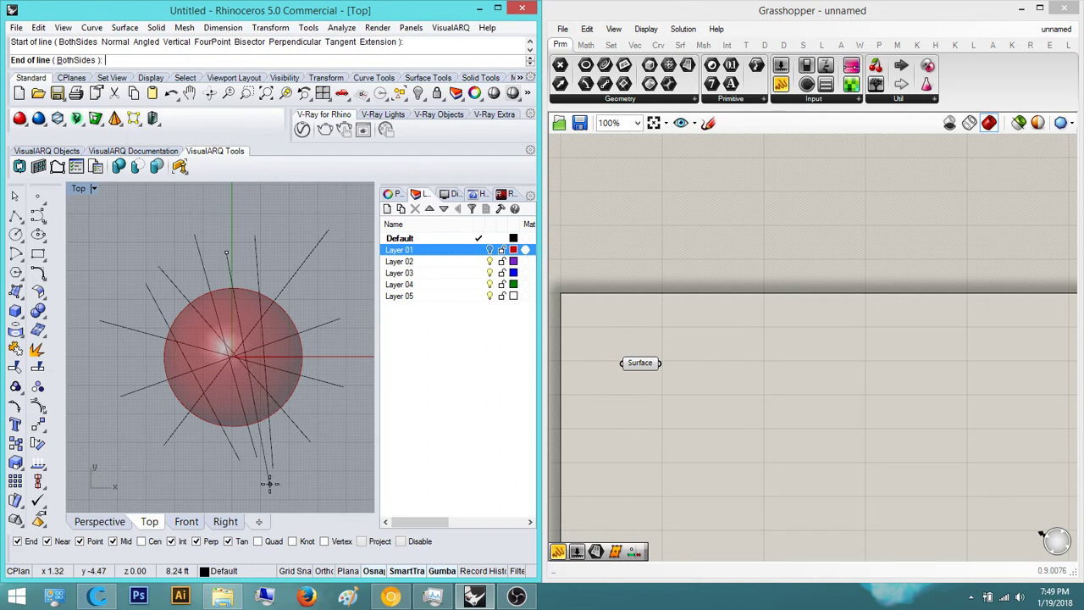
left_click(273, 484)
Draw the last three crossing lines over the dome at varied angles, including one long diagonal reaching far past the outline
scroll(290, 415, "down", 3)
scroll(297, 395, "up", 2)
key("Return")
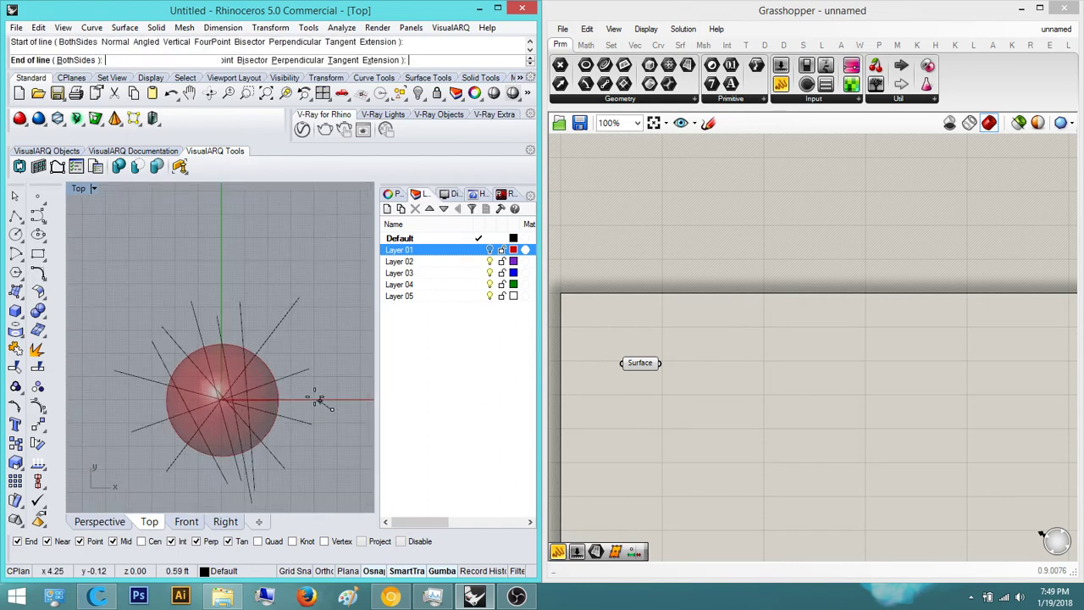
left_click(128, 317)
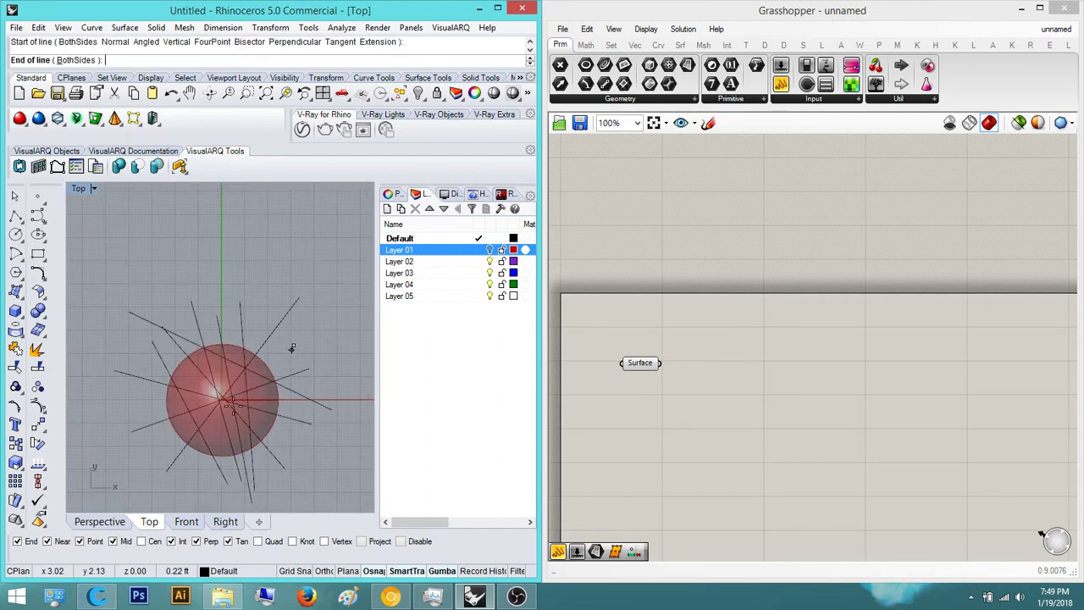
left_click(331, 409)
key("Return")
left_click(324, 470)
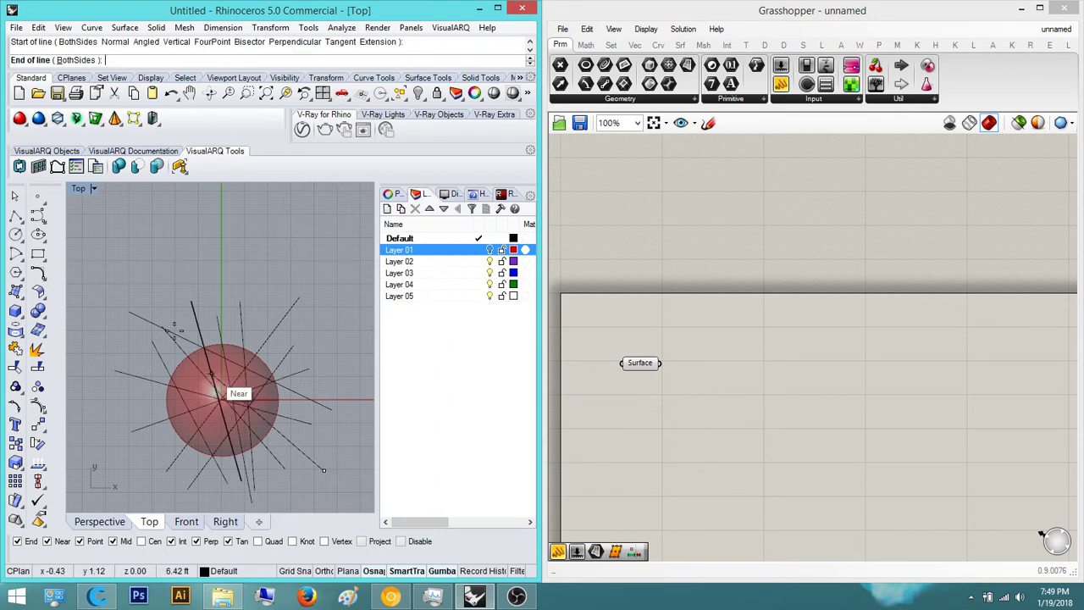
left_click(118, 251)
scroll(217, 346, "down", 2)
scroll(229, 366, "up", 4)
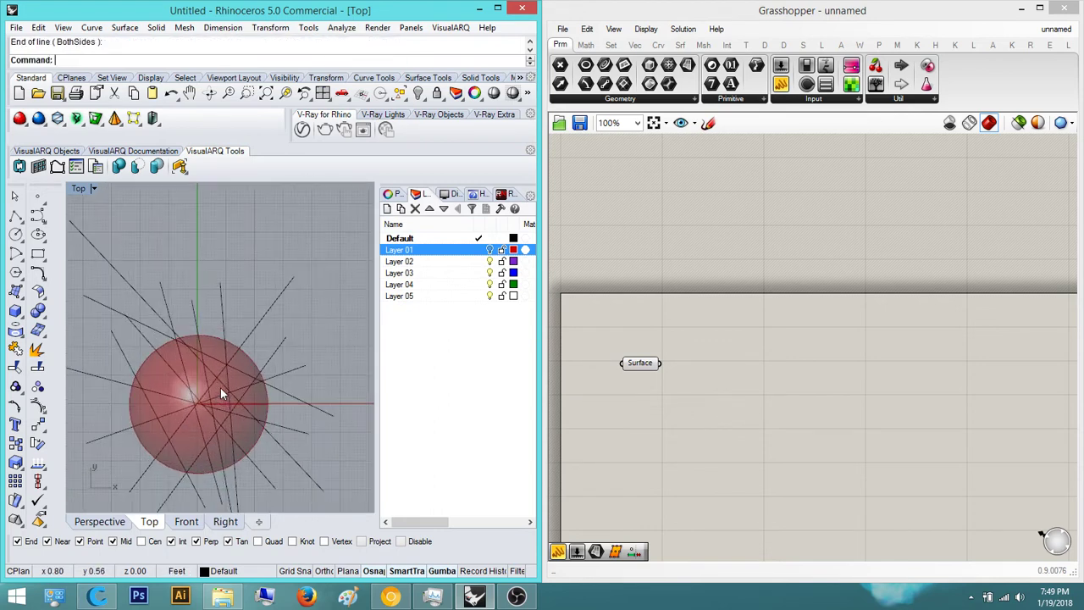
Select all the drawn lines and assign them to a new Curve parameter in Grasshopper with Set Multiple Curves
scroll(222, 391, "down", 2)
left_click(269, 402)
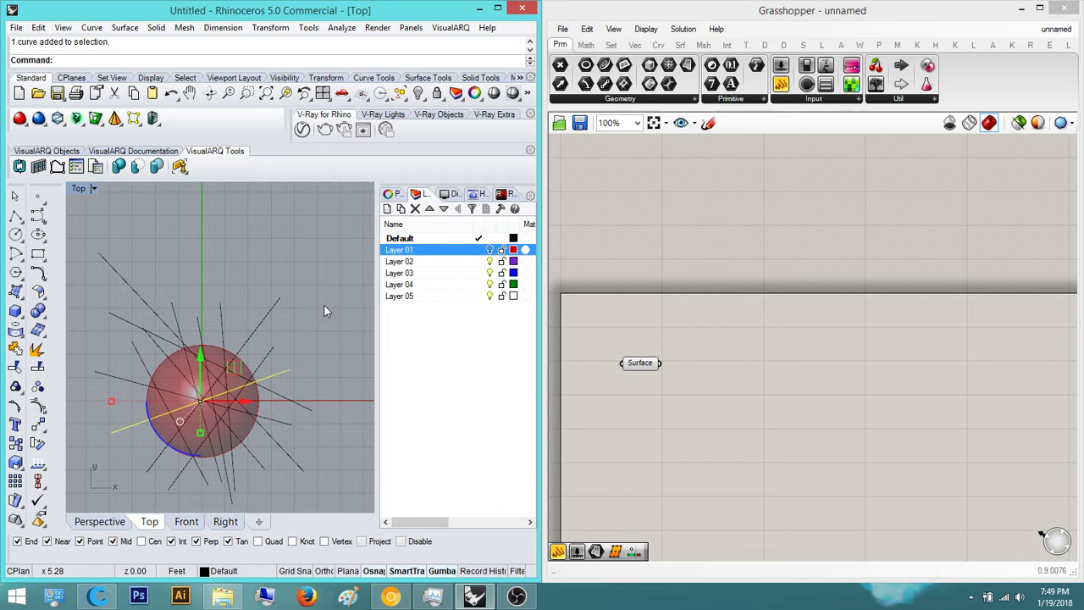
key("Escape")
left_click_drag(331, 492, 133, 264)
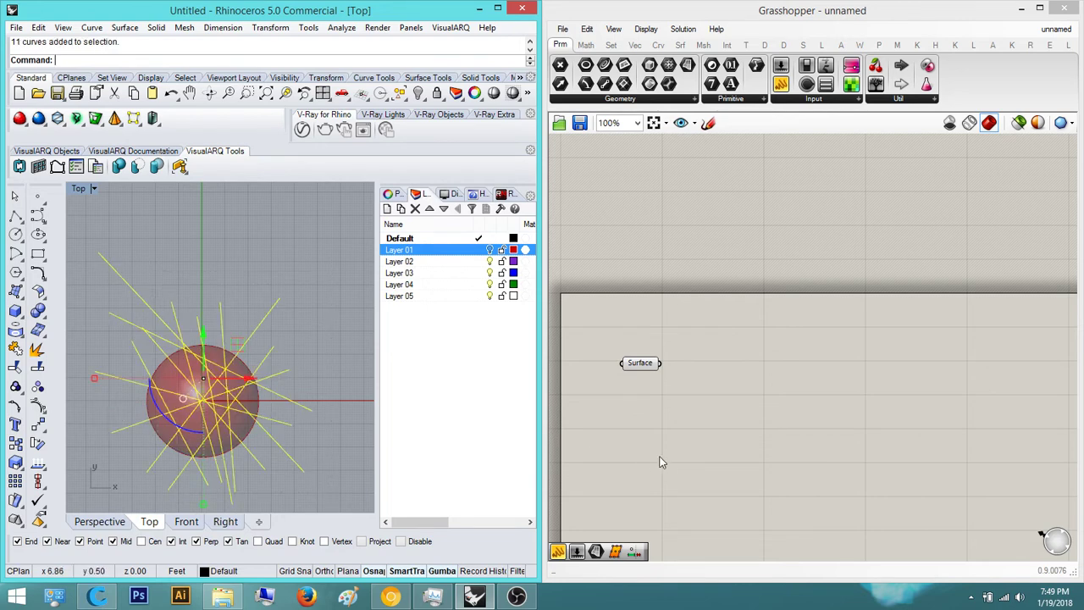
double_click(703, 458)
type("crv")
key("Return")
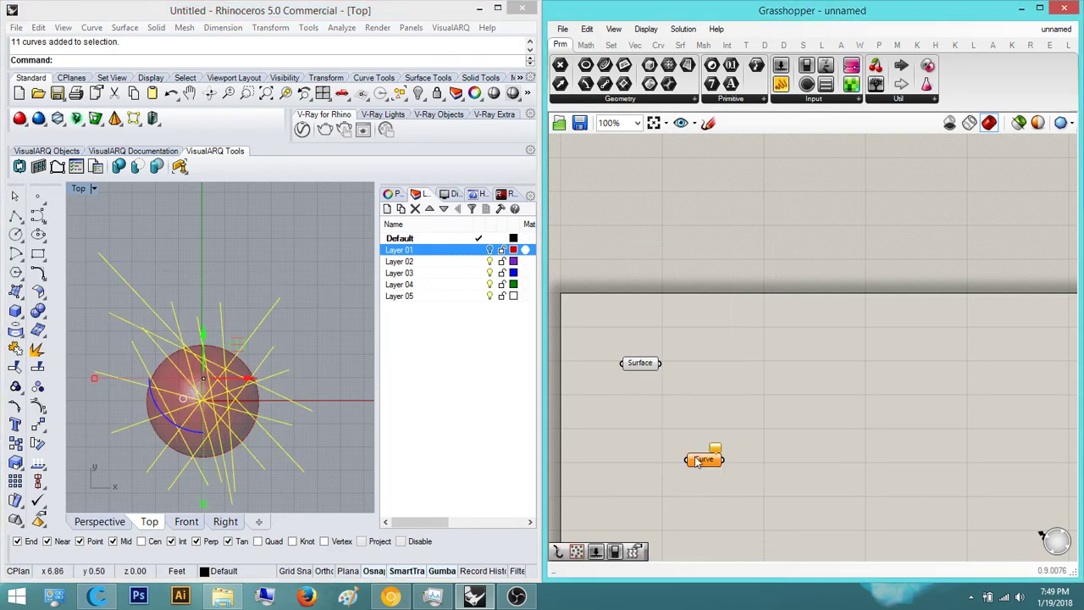
right_click(700, 459)
left_click(754, 475)
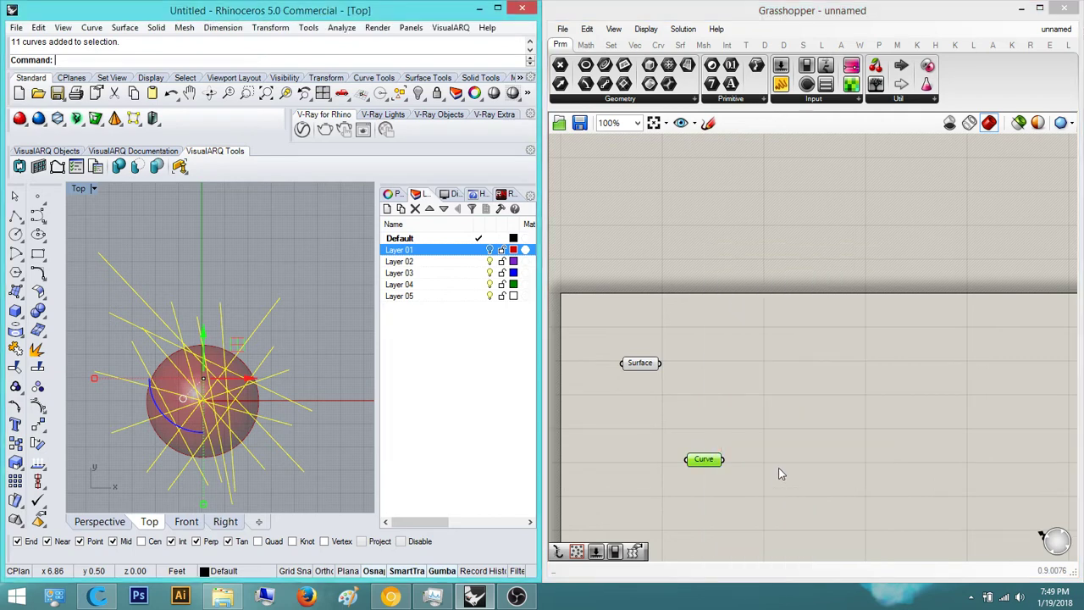
left_click(273, 467)
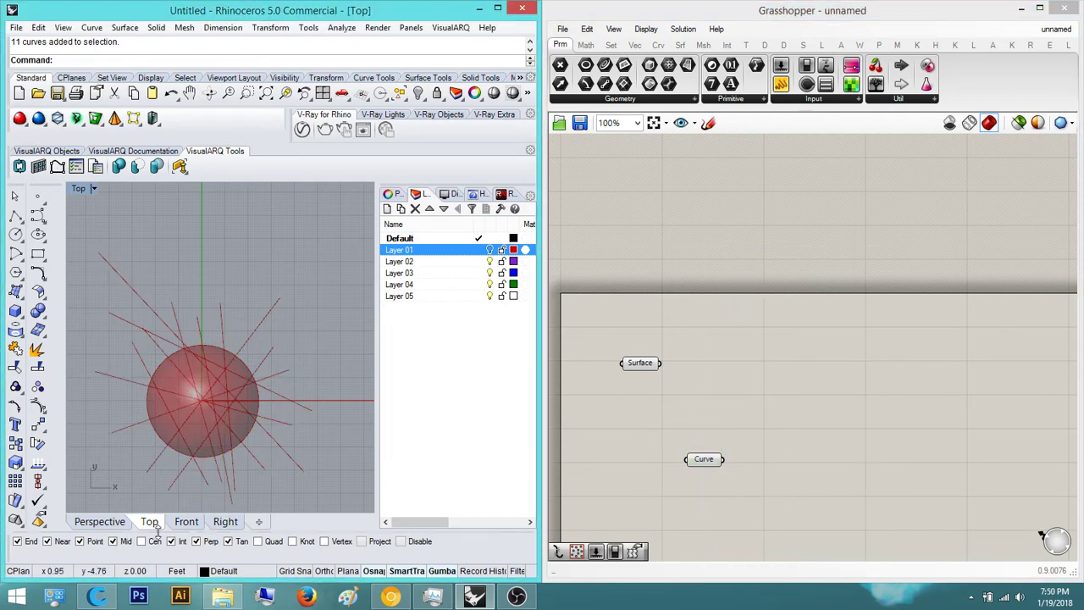
Highlight the Surface and Curve parameters' geometry in turn, and place the Curve parameter directly below the Surface parameter
left_click(645, 367)
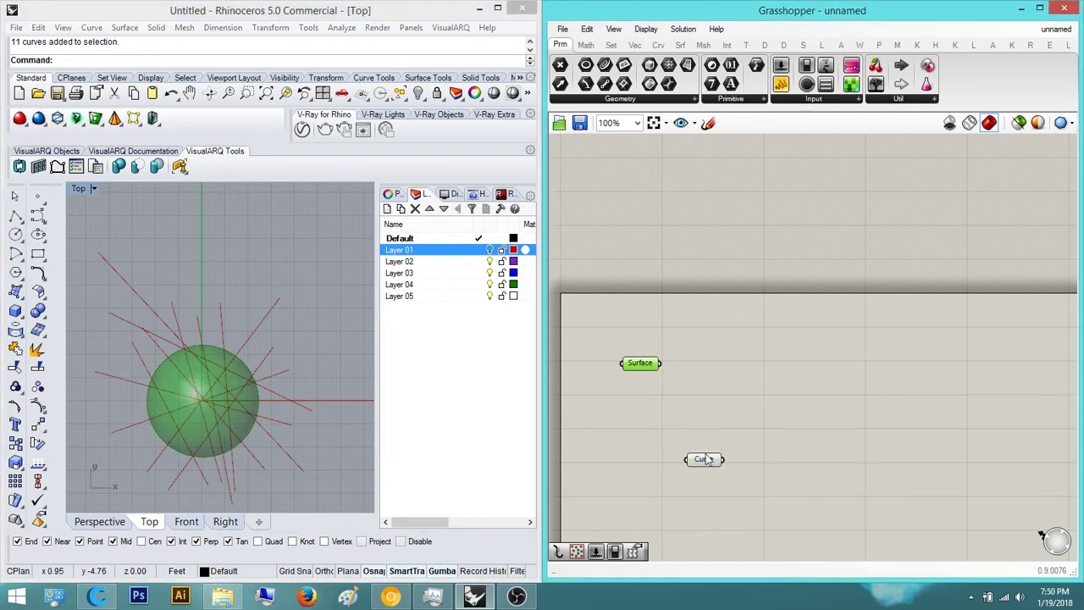
left_click(707, 458)
right_click_drag(729, 435, 796, 436)
scroll(712, 418, "down", 2)
scroll(796, 436, "up", 2)
left_click_drag(710, 429, 649, 400)
left_click(683, 383)
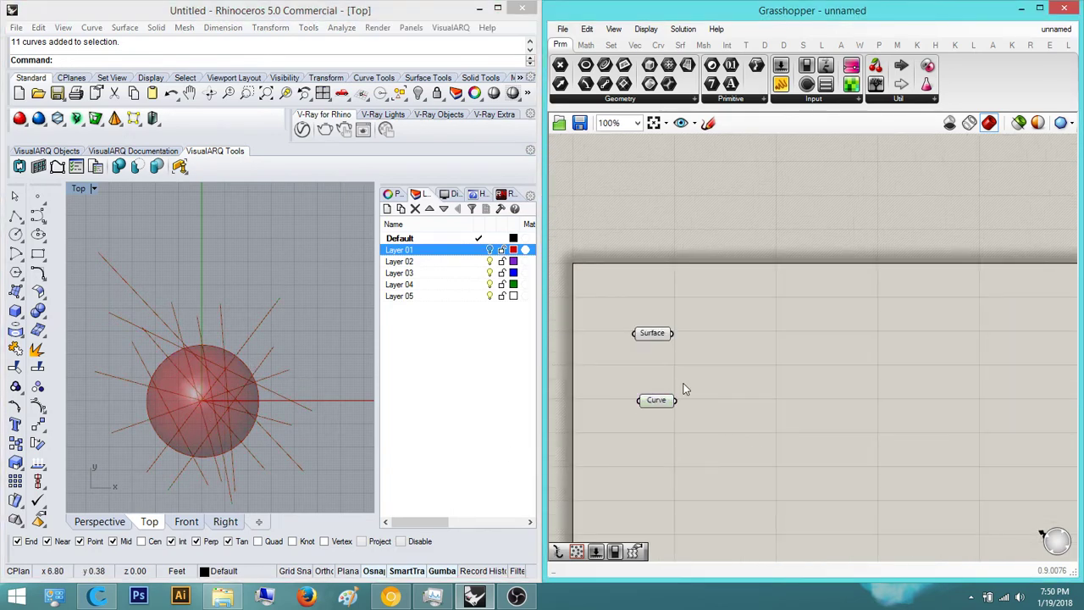
Move all the drawn lines in Rhino to Layer 02 and turn that layer off
scroll(686, 389, "up", 3)
double_click(750, 415)
left_click(221, 417)
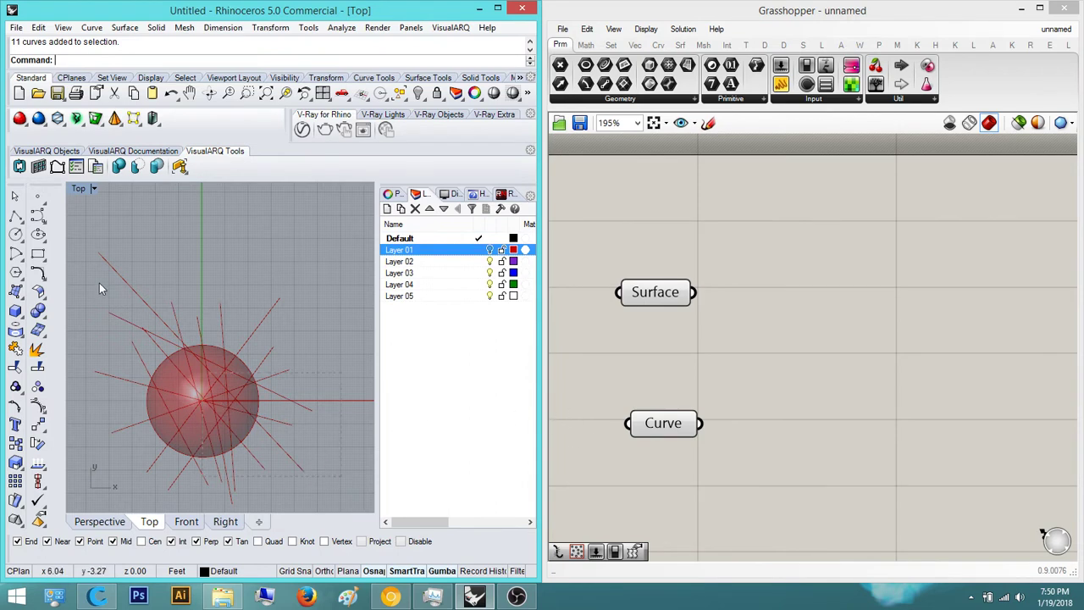
left_click_drag(99, 283, 96, 281)
right_click(458, 263)
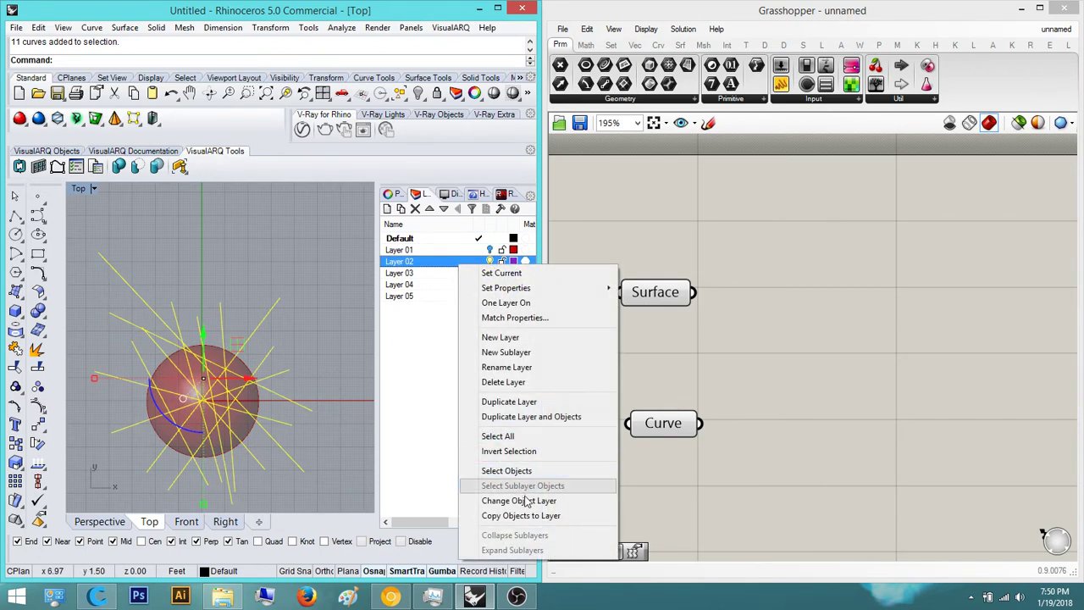
left_click(519, 500)
key("Escape")
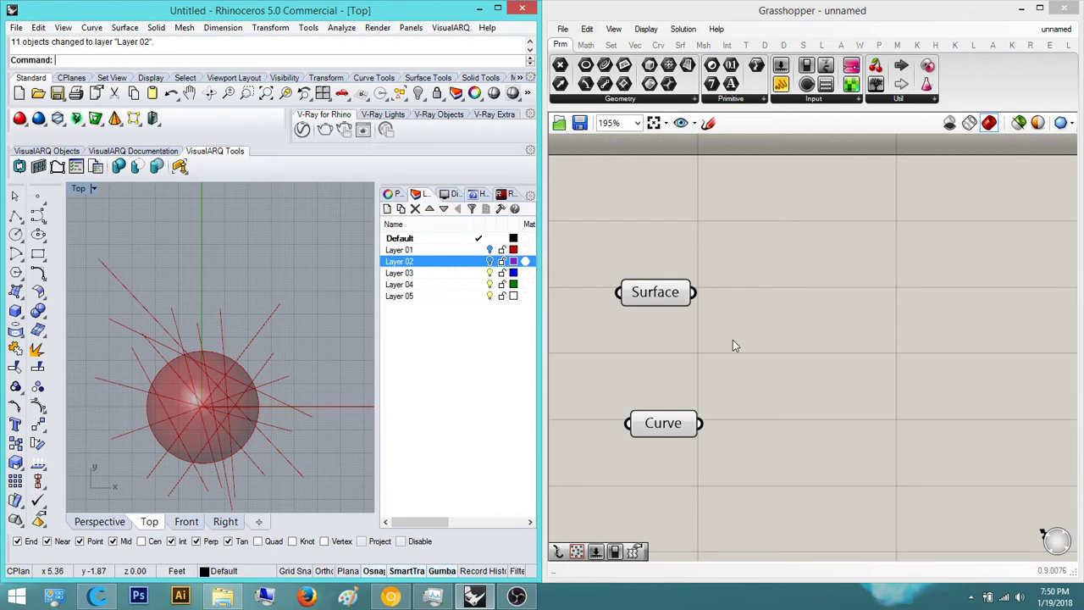
Align the Surface and Curve parameters in a vertical column on the Grasshopper canvas
right_click_drag(748, 374, 701, 377)
scroll(701, 377, "down", 1)
left_click_drag(718, 455, 572, 217)
left_click(631, 288)
left_click(707, 291)
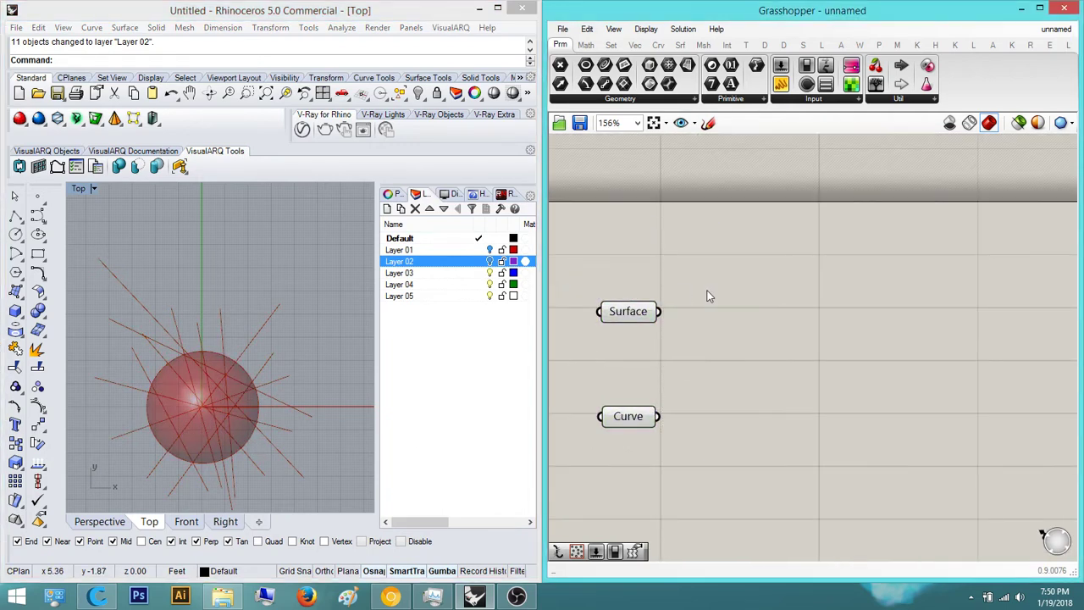
Add the Project component that projects a curve onto a Brep and place it beyond the two parameters
double_click(741, 332)
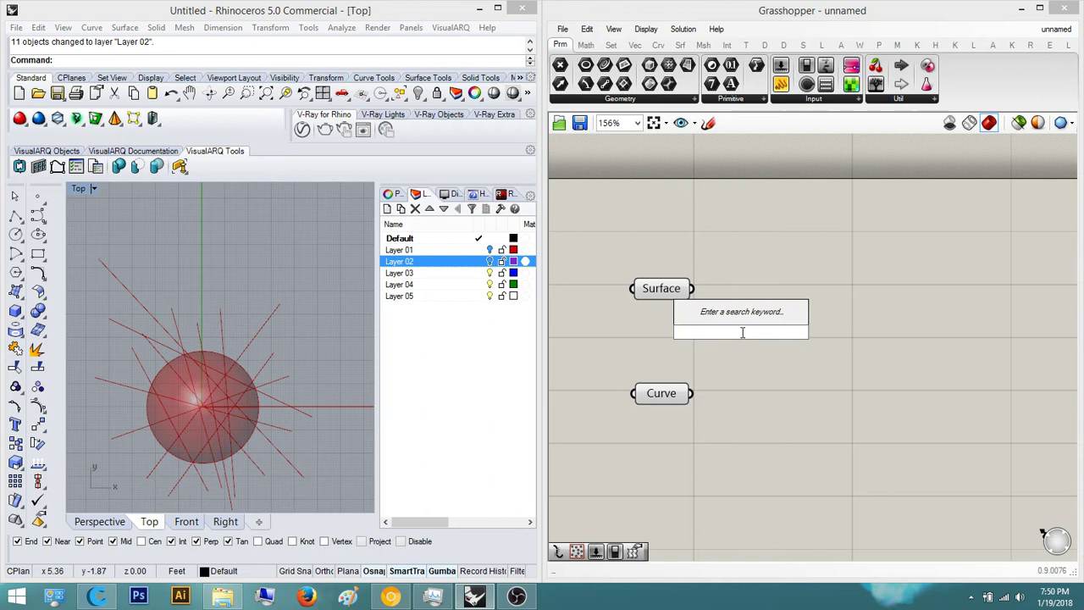
type("project")
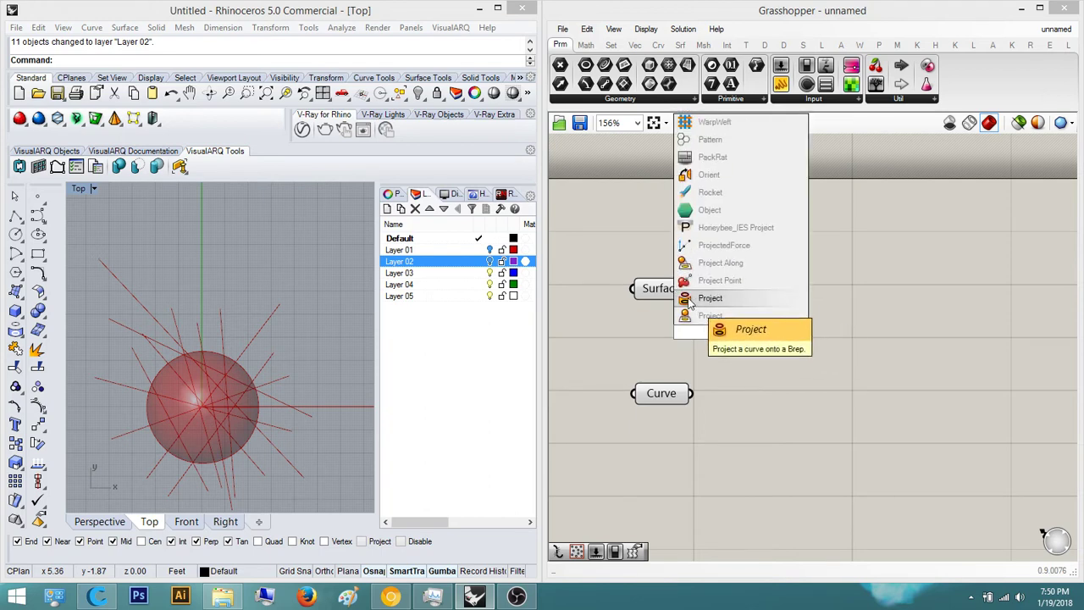
left_click(685, 299)
left_click_drag(727, 302, 885, 258)
right_click_drag(688, 316, 594, 331)
left_click_drag(767, 322, 826, 328)
Connect the Curve parameter to Project's Curve input and the Surface parameter to its Brep input, and centre Project between them
left_click_drag(799, 285, 606, 407)
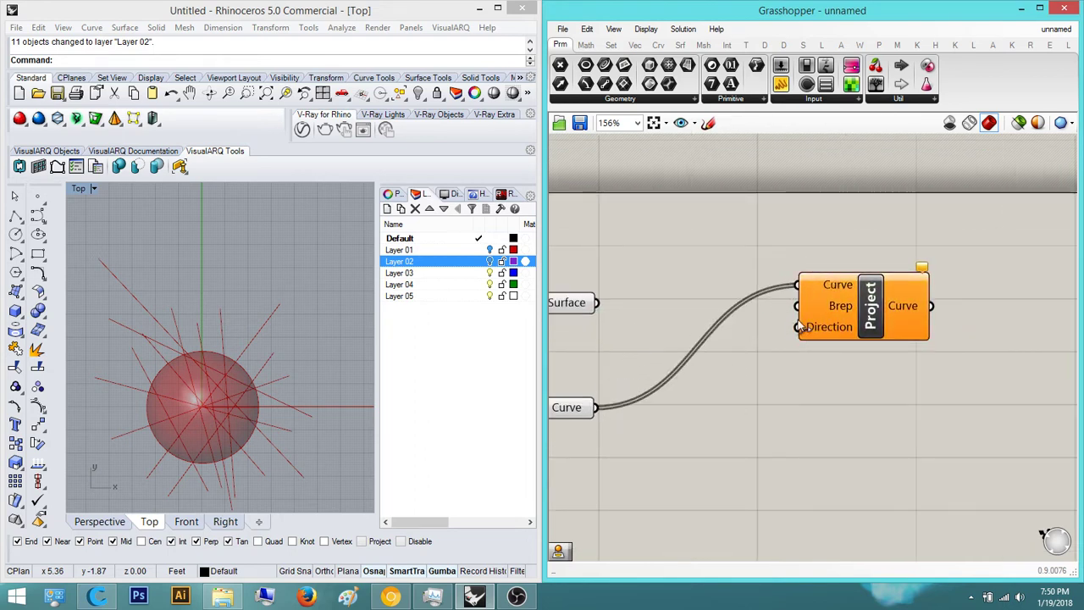
left_click_drag(799, 305, 601, 304)
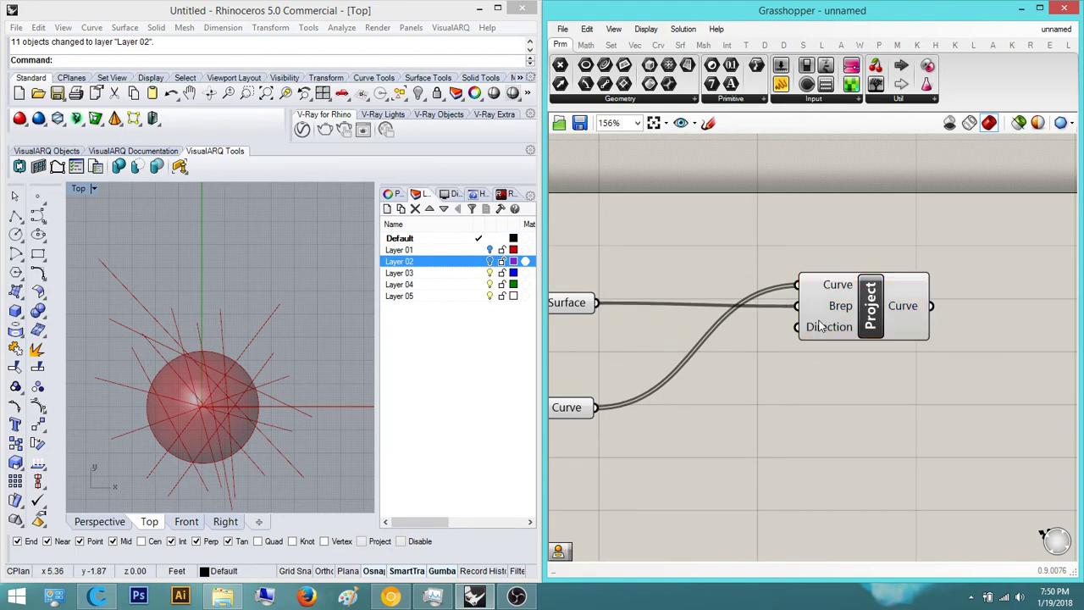
left_click_drag(847, 329, 853, 353)
left_click(823, 252)
right_click_drag(810, 316, 869, 327)
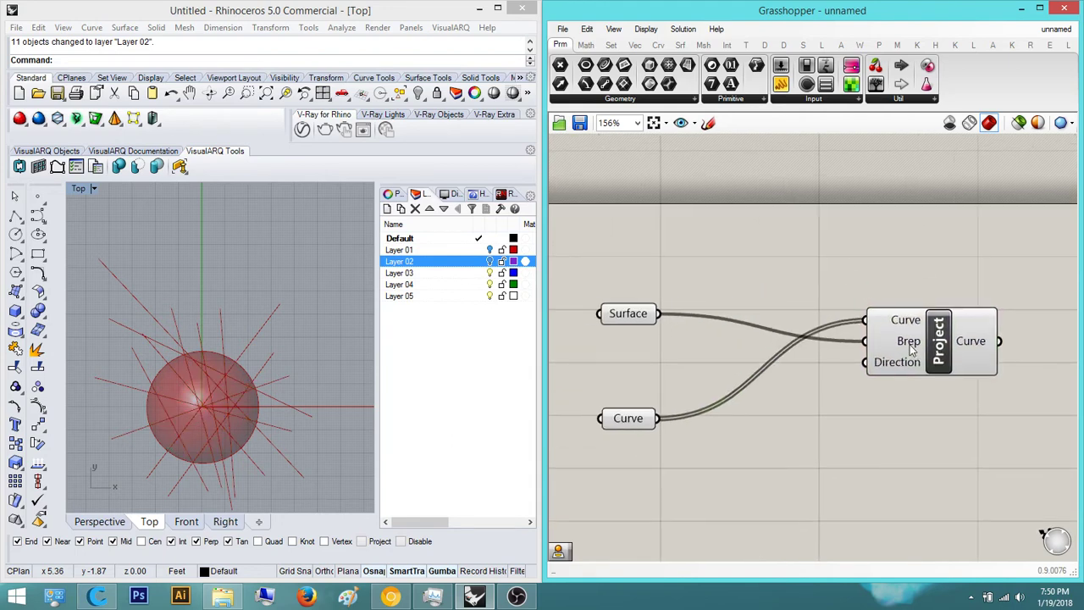
Inspect the data in the Surface parameter and in the Project component's Brep input and Curve output
mouse_move(912, 350)
right_click_drag(779, 331, 731, 387)
scroll(732, 386, "down", 1)
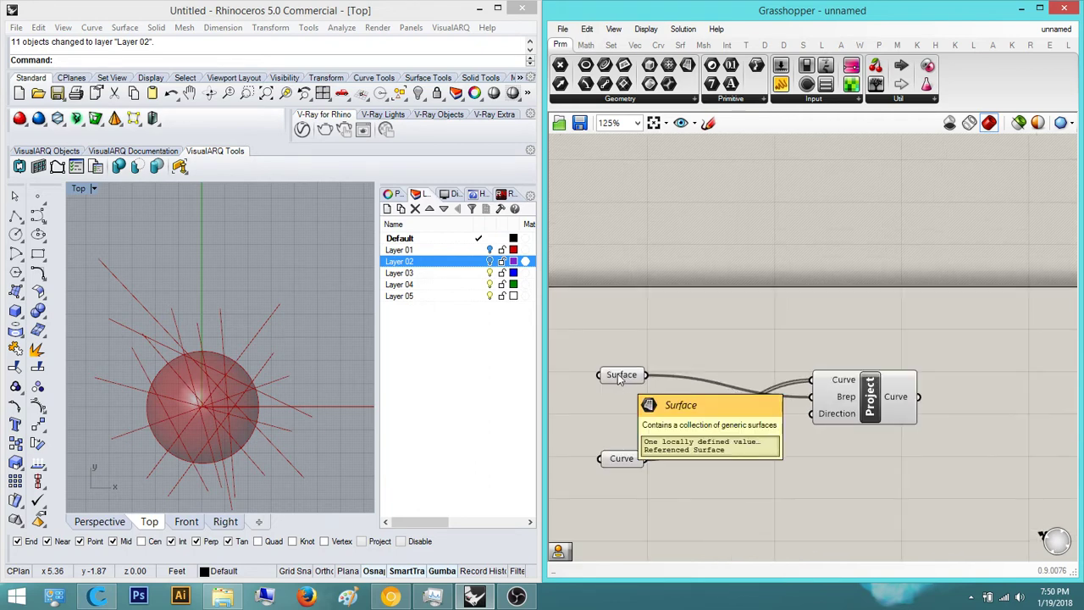
right_click_drag(807, 345, 715, 348)
scroll(752, 404, "up", 1)
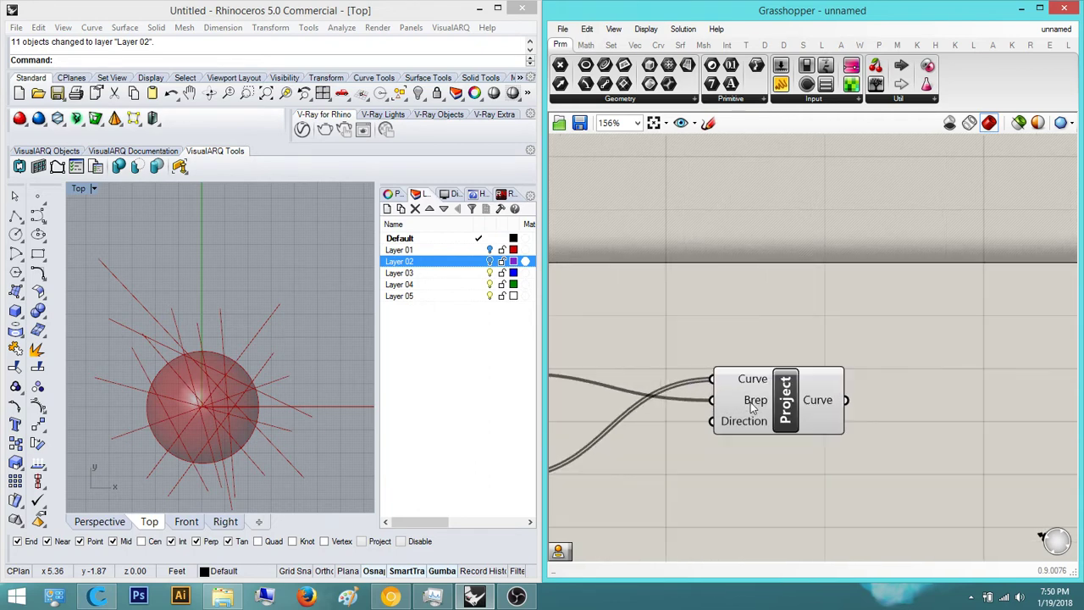
mouse_move(752, 407)
scroll(689, 395, "down", 1)
right_click_drag(750, 405, 689, 398)
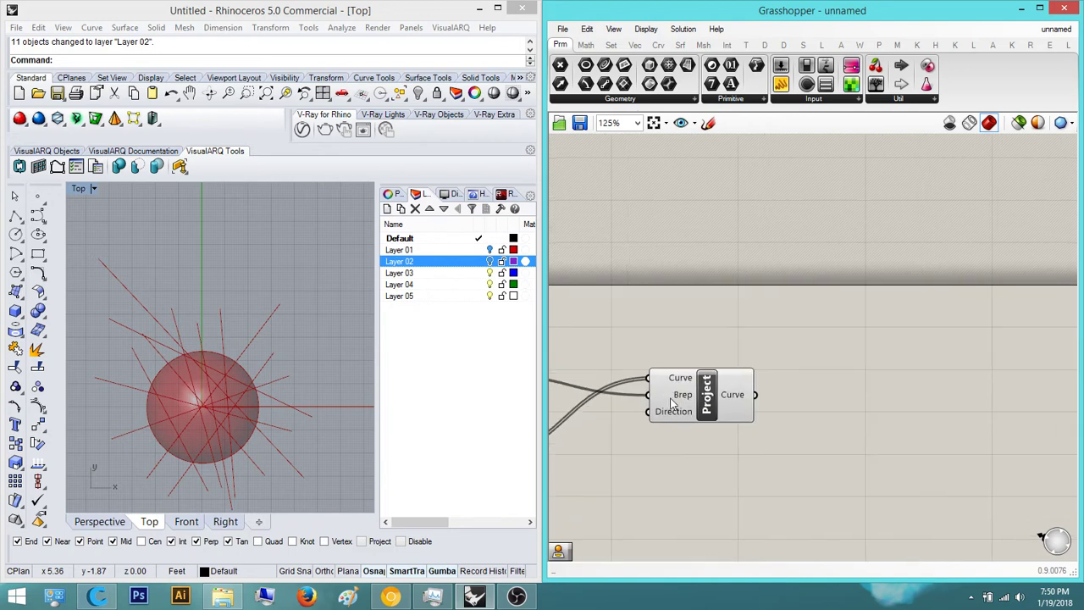
scroll(687, 396, "up", 1)
right_click_drag(759, 400, 718, 421)
mouse_move(673, 412)
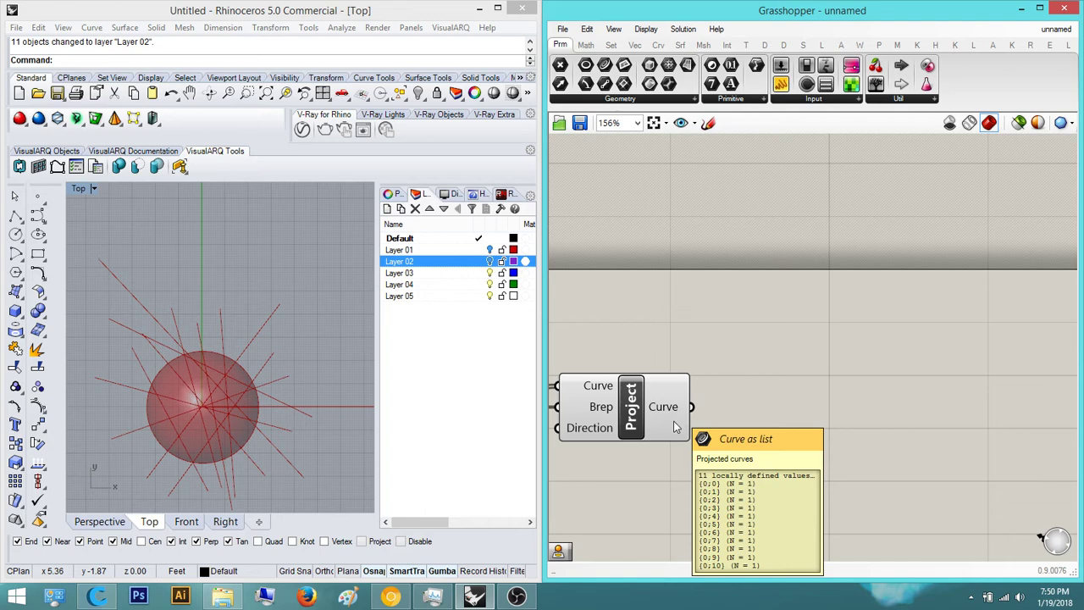
Show the Perspective view in Rhino and turn off the preview of Grasshopper's Curve parameter so the flat source lines are hidden
right_click_drag(655, 383, 727, 365)
scroll(727, 365, "down", 1)
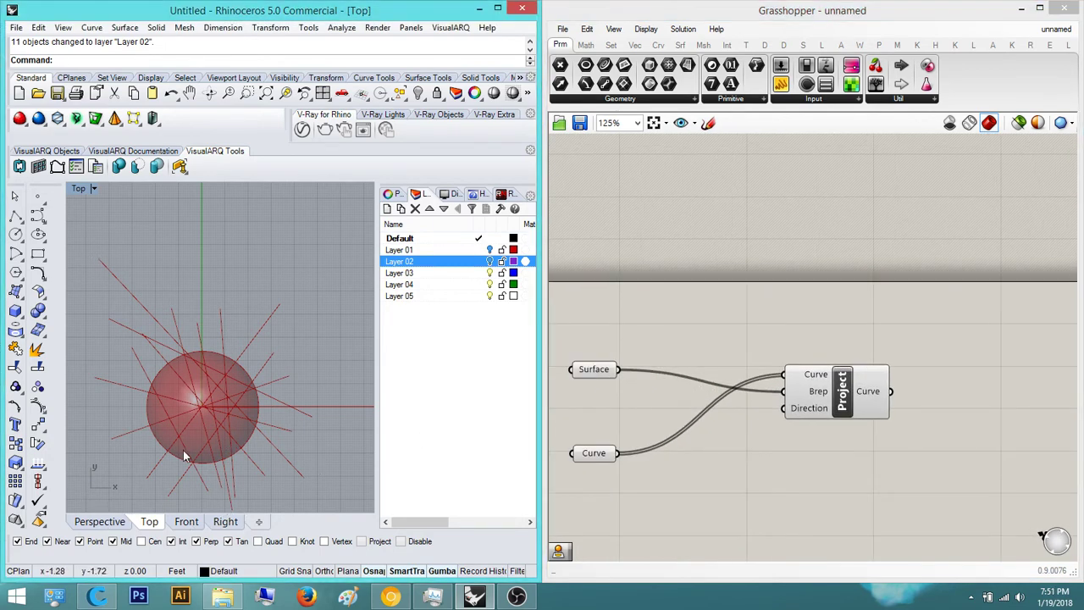
left_click(107, 523)
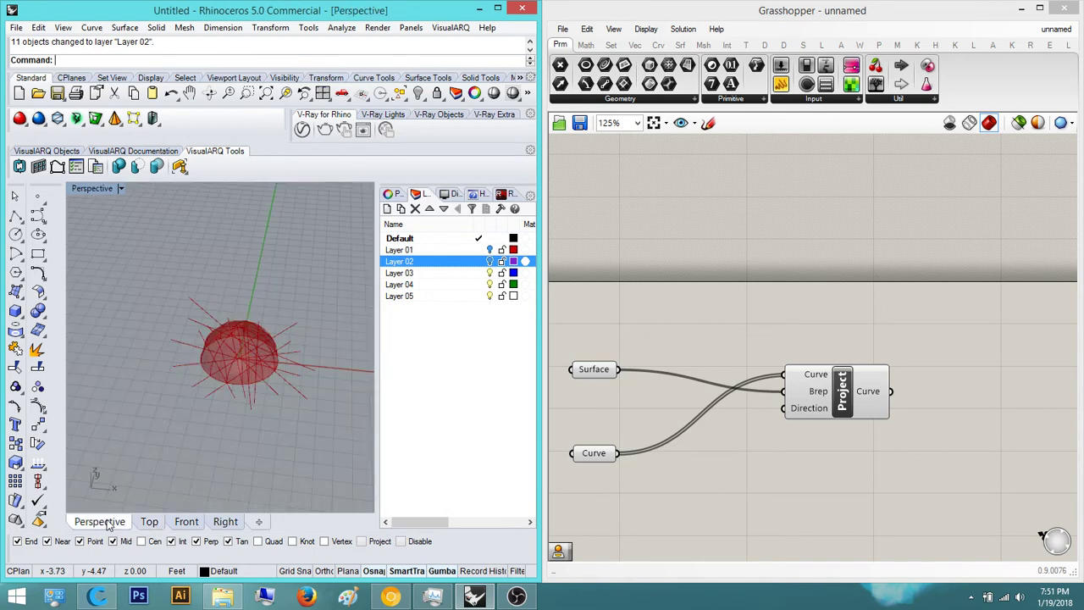
right_click_drag(177, 380, 281, 346)
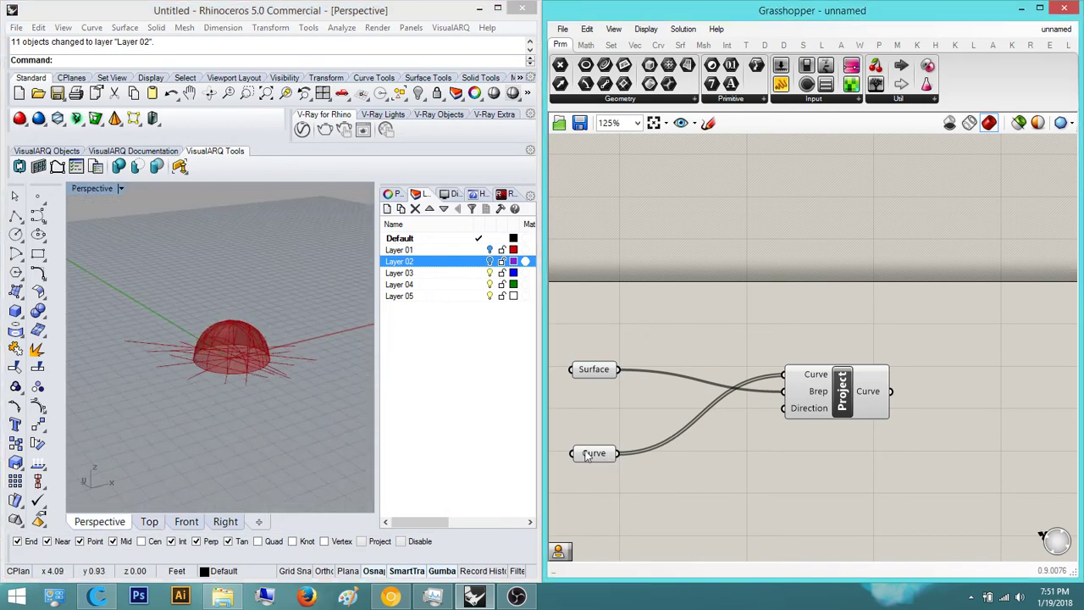
left_click(603, 453)
middle_click(619, 449)
left_click(669, 405)
Examine the projected curves on the dome in the Perspective view, both up close and from different angles
left_click(274, 319)
scroll(221, 321, "up", 8)
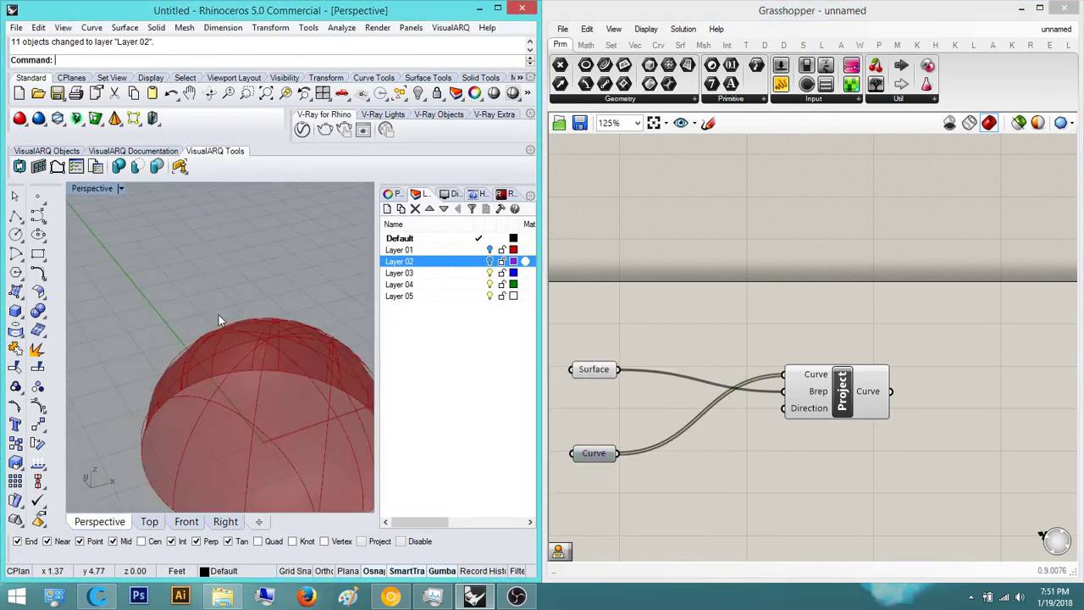
right_click_drag(222, 321, 266, 334)
scroll(215, 332, "down", 3)
scroll(172, 361, "down", 3)
scroll(275, 331, "up", 5)
scroll(272, 317, "up", 3)
scroll(278, 306, "down", 10)
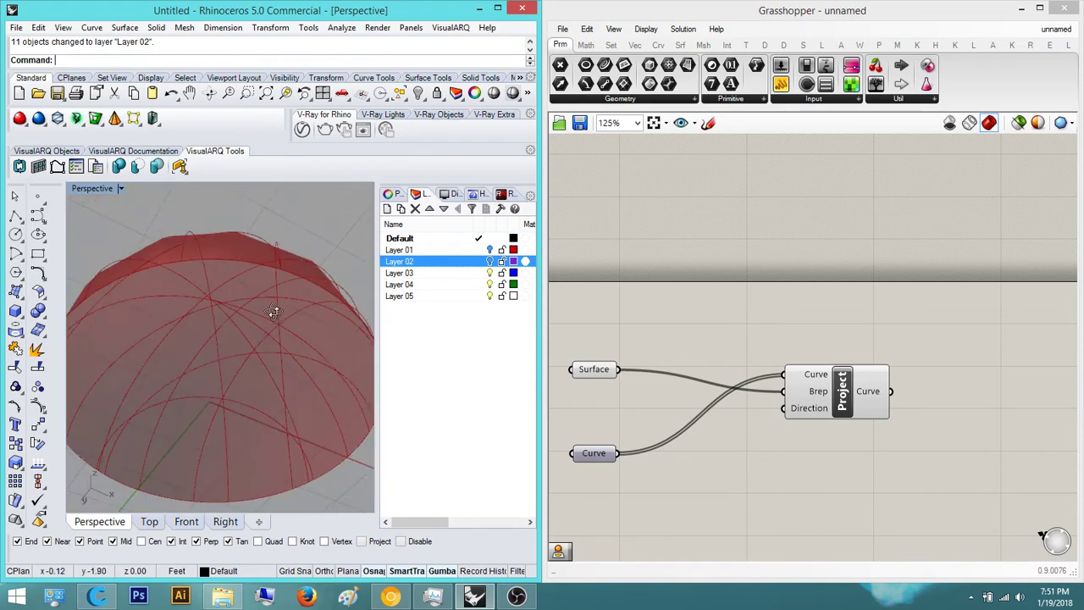
mouse_move(236, 436)
right_mouse_down("shift")
mouse_move(234, 382)
mouse_move(239, 430)
right_mouse_up("shift")
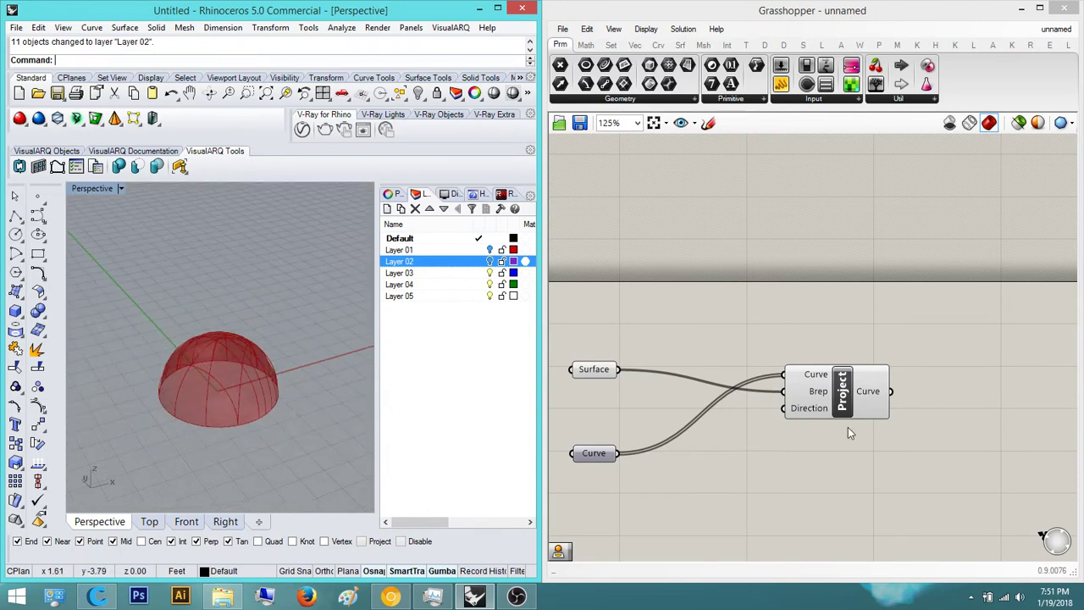
Add a Pipe Variable component beyond the Project component
right_click_drag(849, 433, 753, 434)
left_click(750, 392)
right_click_drag(884, 386, 836, 388)
double_click(837, 386)
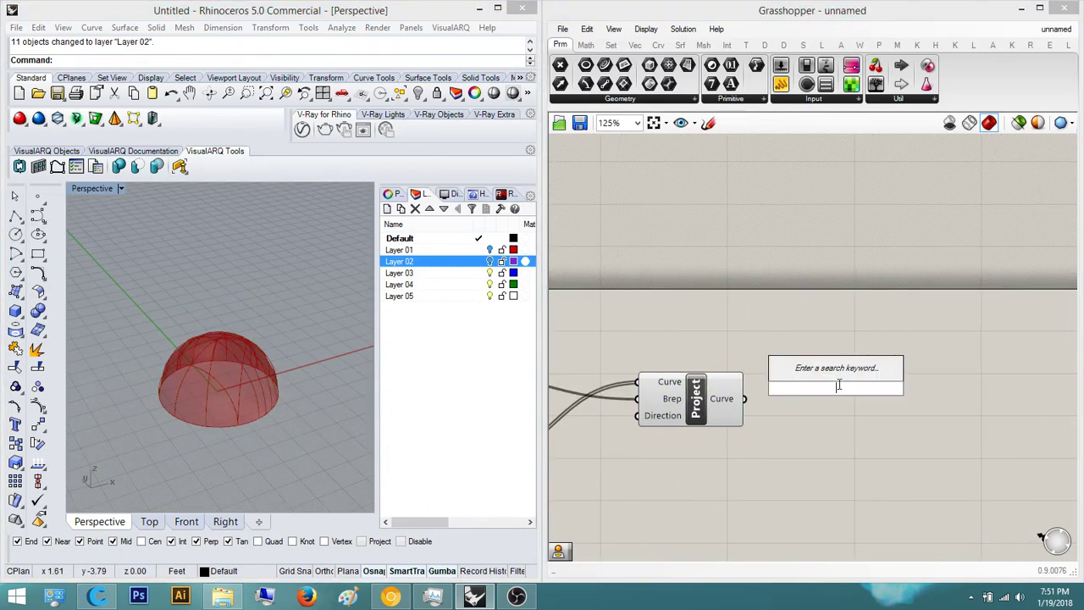
type("pip")
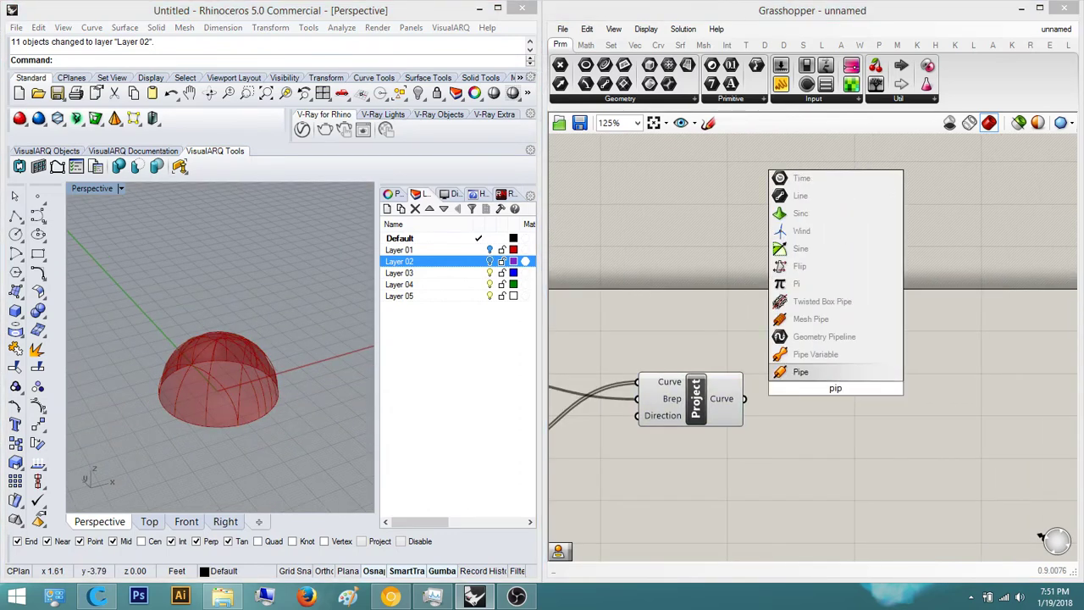
key("Up")
key("Return")
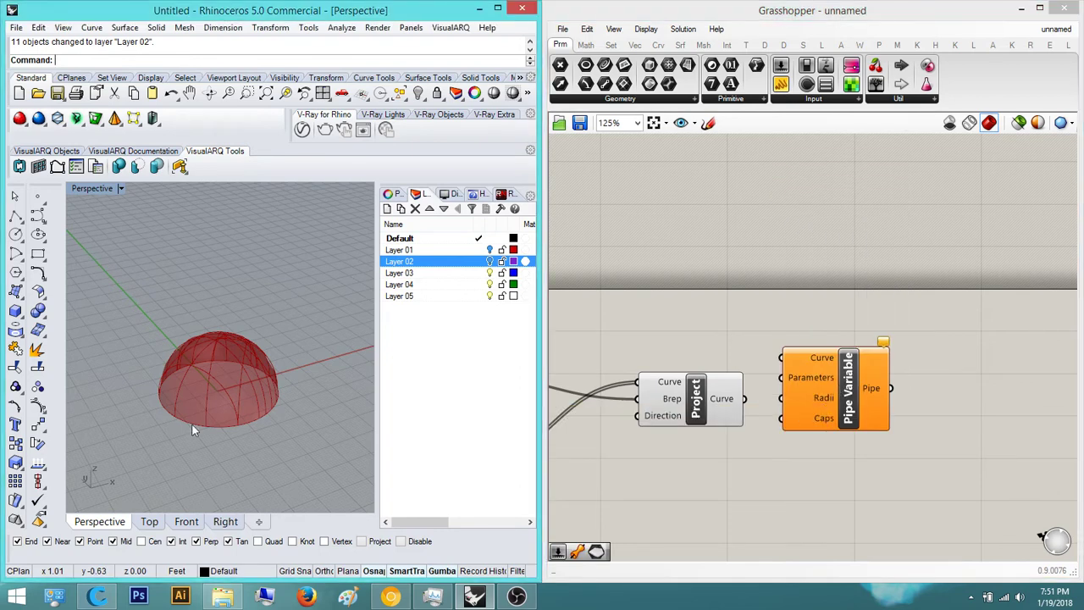
Inspect how the projected curves run along the dome from its base over the crown
right_click_drag(215, 423, 269, 415)
scroll(225, 337, "up", 9)
scroll(208, 353, "down", 8)
right_click_drag(215, 373, 239, 400)
scroll(218, 393, "up", 9)
scroll(224, 391, "down", 8)
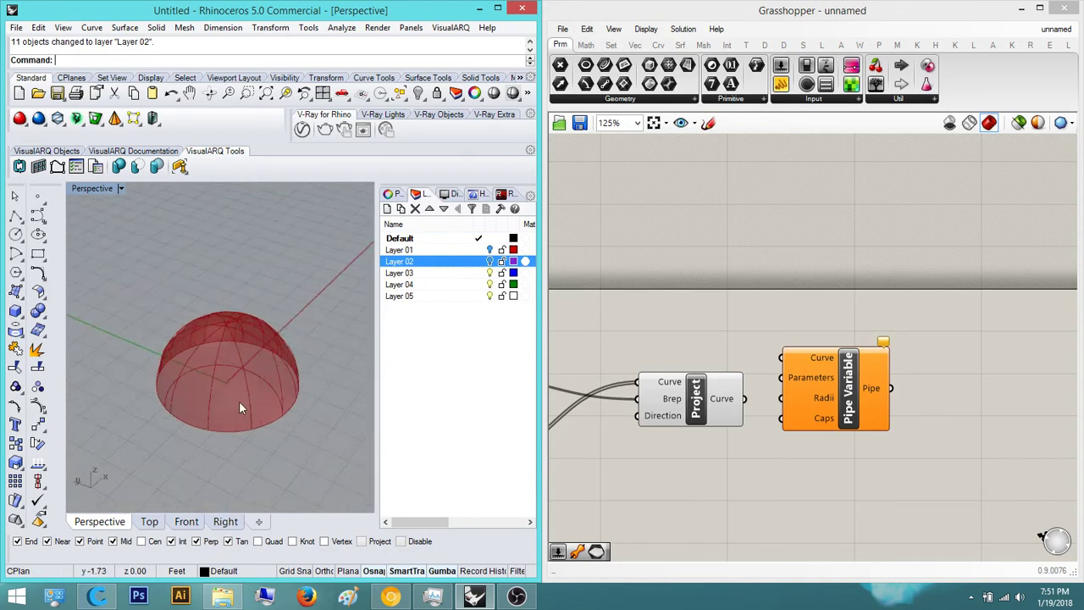
scroll(239, 401, "up", 5)
Move Pipe Variable farther from Project and add an Evaluate Length component between them
right_click_drag(813, 459, 686, 447)
left_click_drag(699, 391, 824, 423)
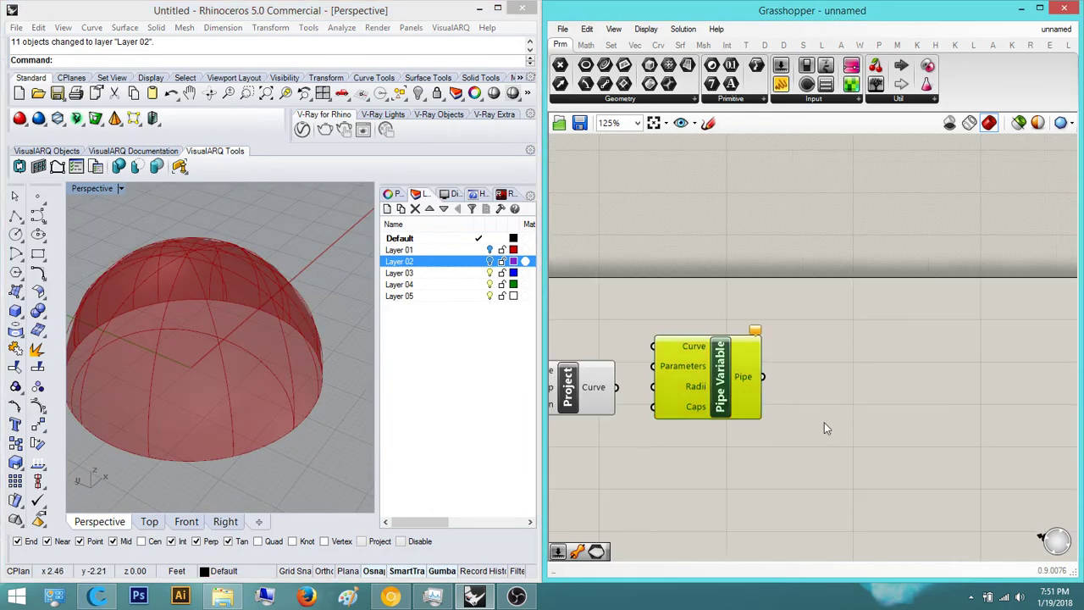
right_click_drag(744, 410, 825, 355)
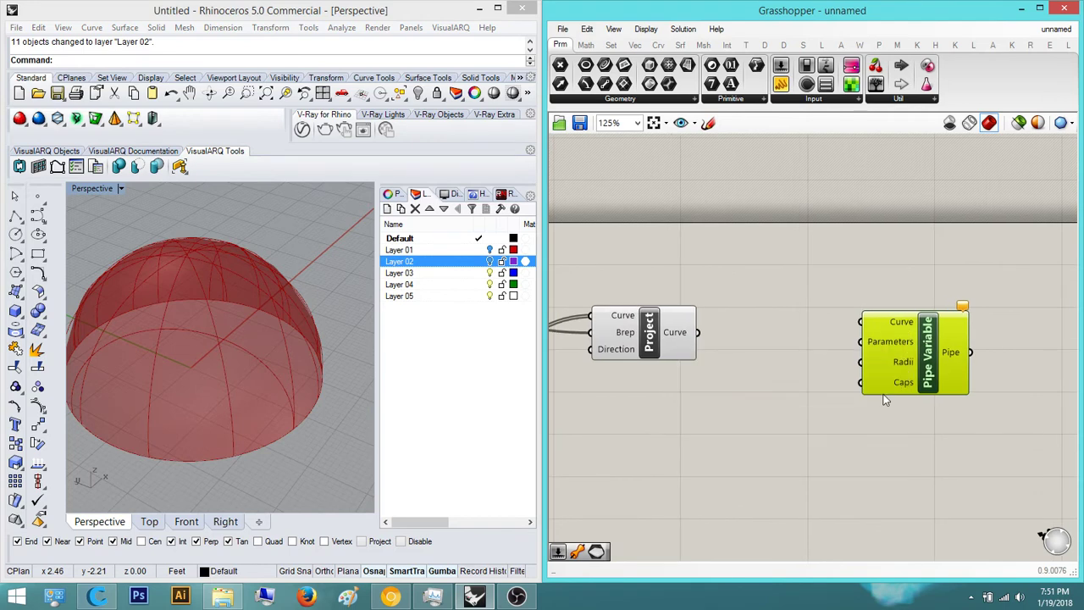
double_click(794, 429)
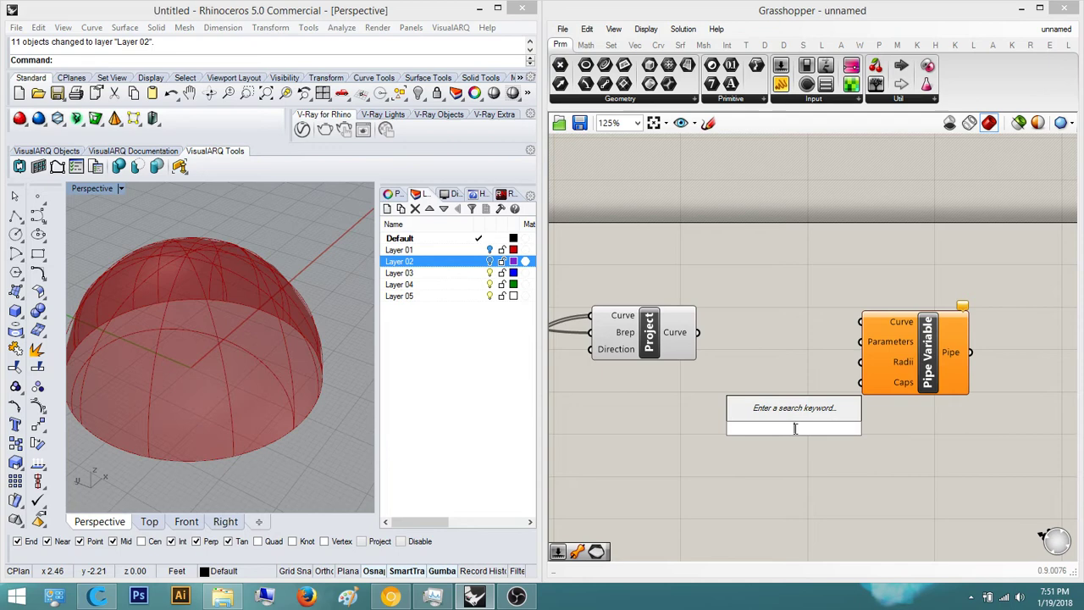
type("evaluate")
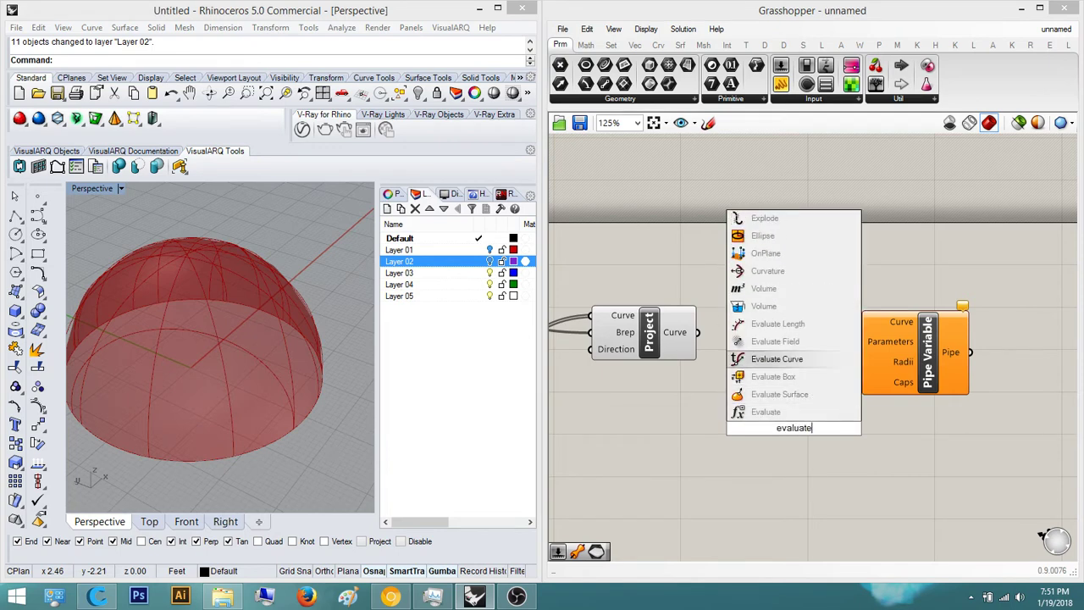
key("Up")
key("Up")
key("Return")
right_click_drag(795, 430, 877, 424)
left_click(866, 426)
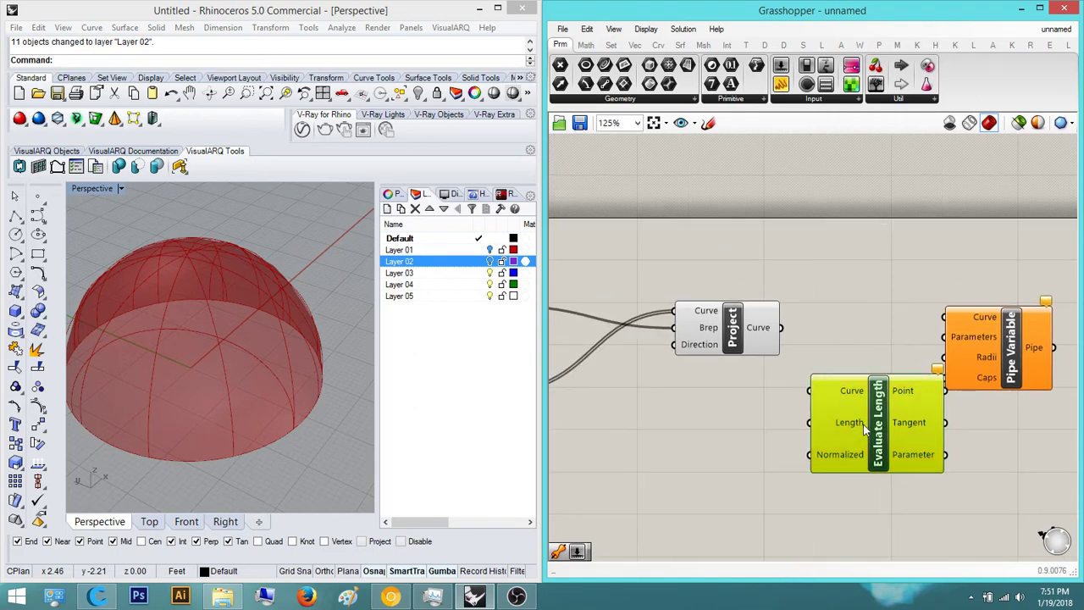
Connect Project's Curve output to Evaluate Length's Curve input and move Pipe Variable farther away to clear space
left_click_drag(782, 328, 810, 390)
right_click_drag(834, 395, 688, 390)
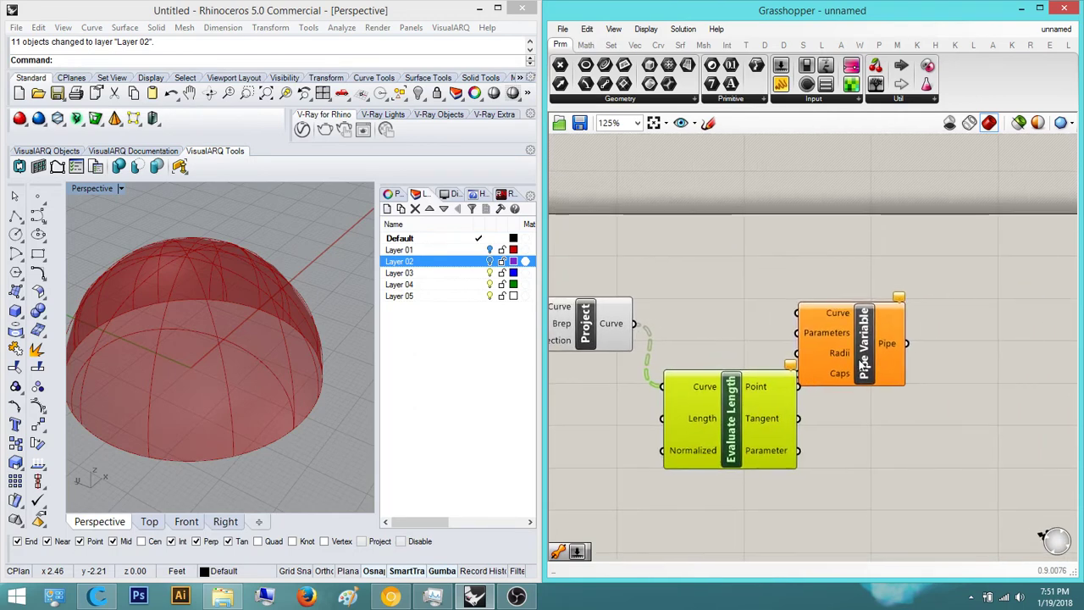
left_click_drag(889, 353, 962, 356)
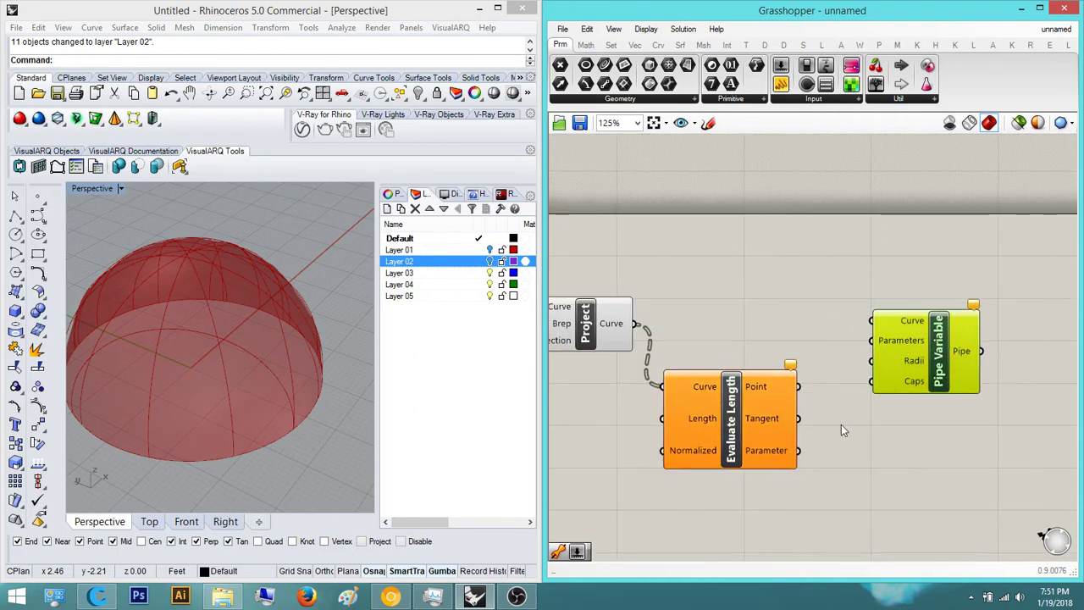
right_click_drag(841, 425, 736, 433)
left_click_drag(809, 361, 904, 357)
left_click(803, 270)
Add three number sliders with the values 0, 0.5 and 1 ahead of Evaluate Length
right_click_drag(595, 456, 777, 421)
double_click(629, 460)
key("Escape")
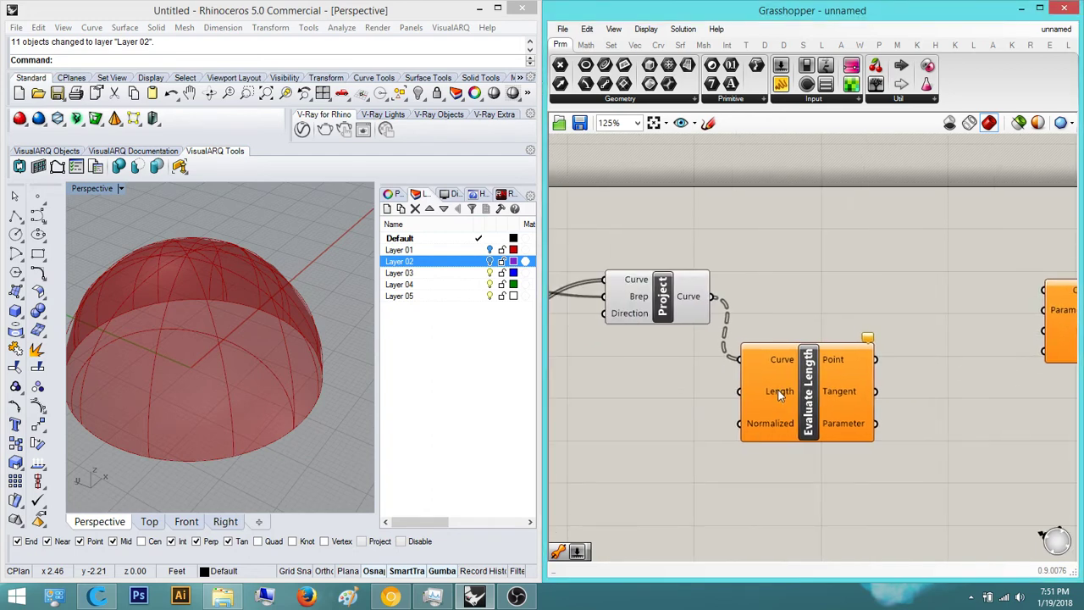
double_click(587, 430)
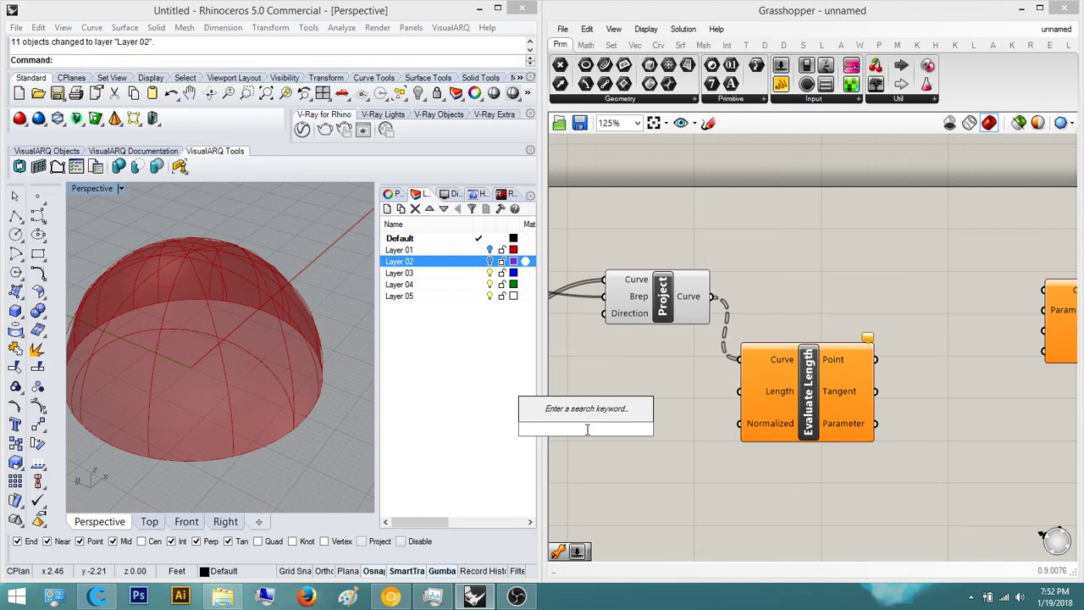
type("number slider")
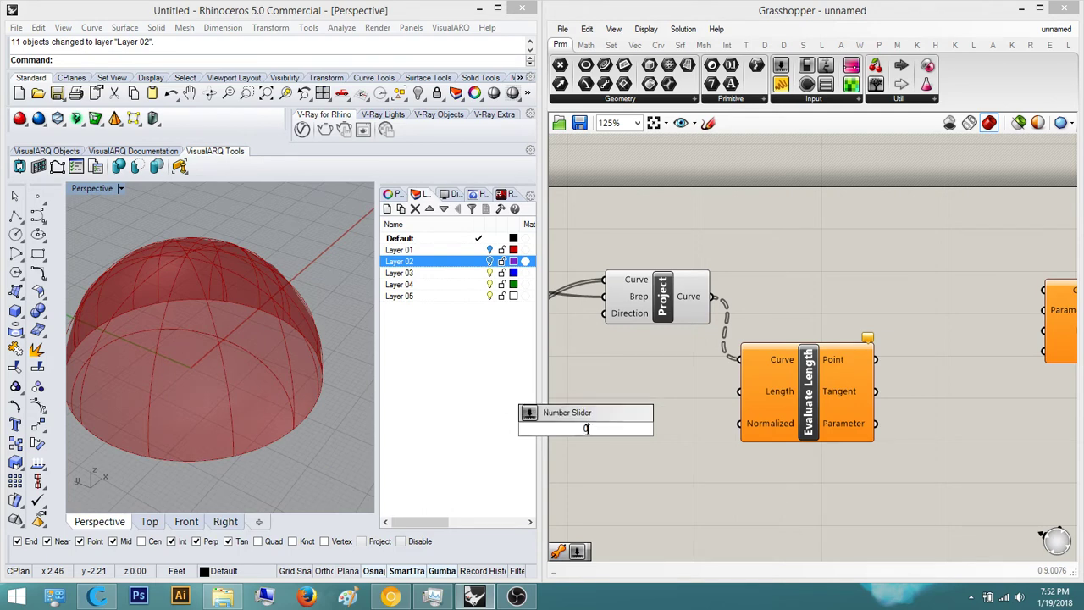
key("Return")
right_click_drag(621, 453, 720, 431)
double_click(661, 480)
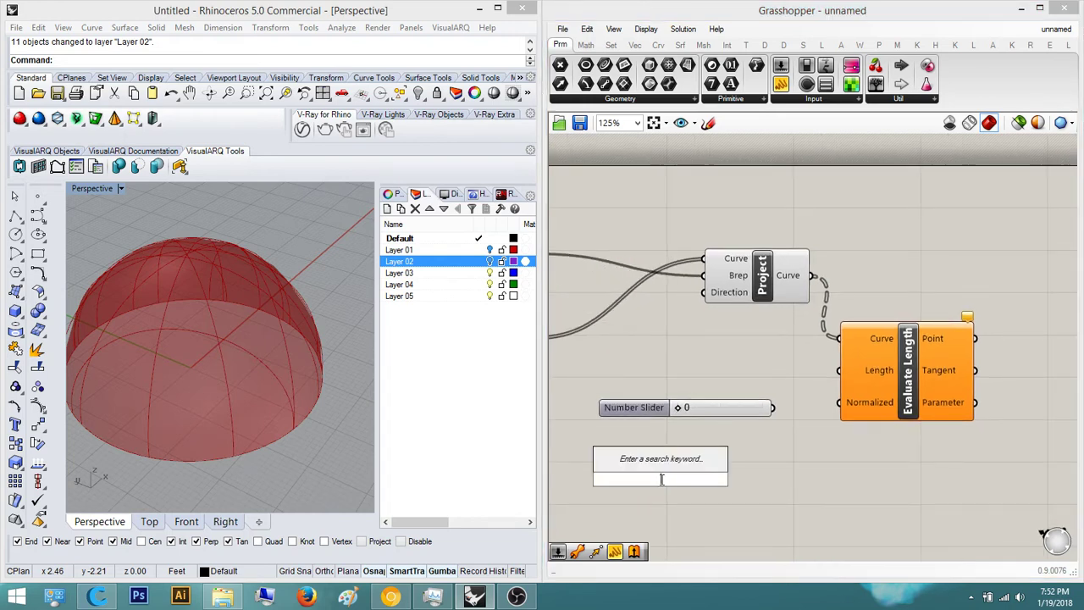
type("0.5")
key("Return")
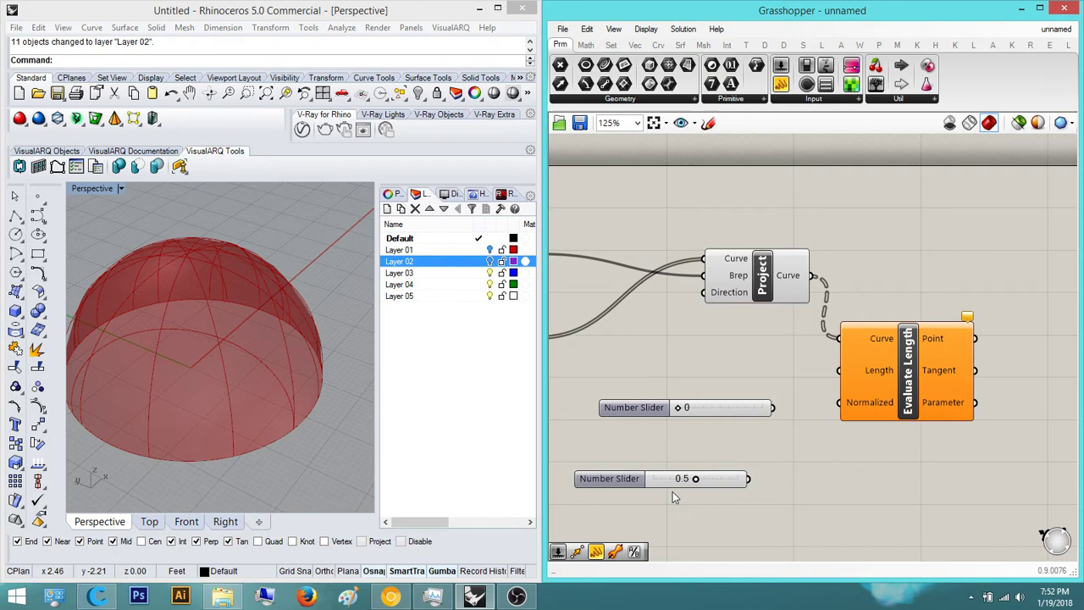
double_click(672, 491)
type("1")
key("Return")
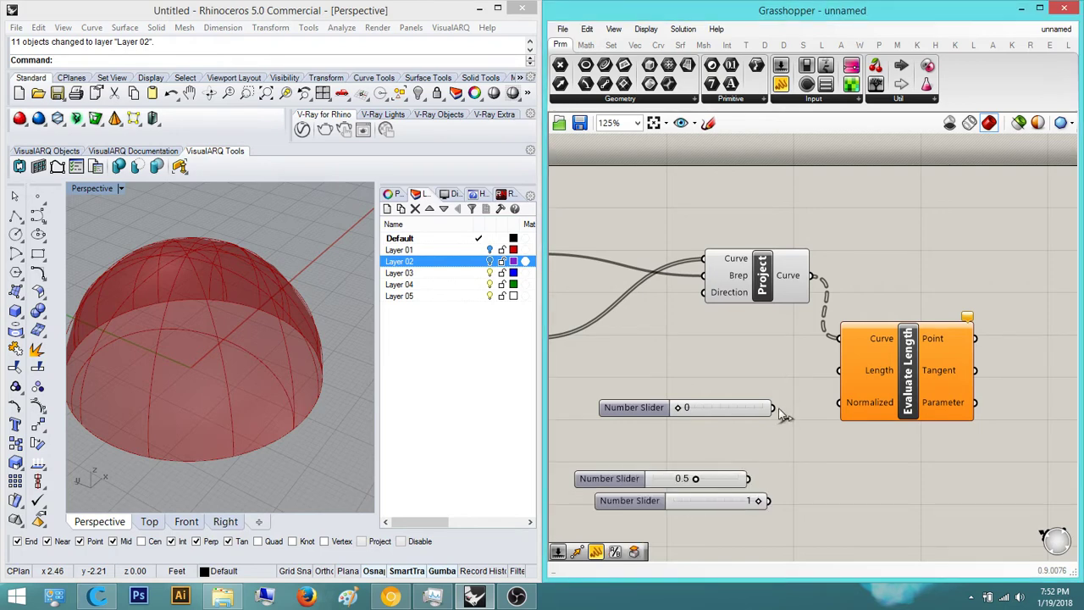
Connect all three number sliders to Evaluate Length's Length input and align them in a vertical column
left_click_drag(772, 407, 835, 366)
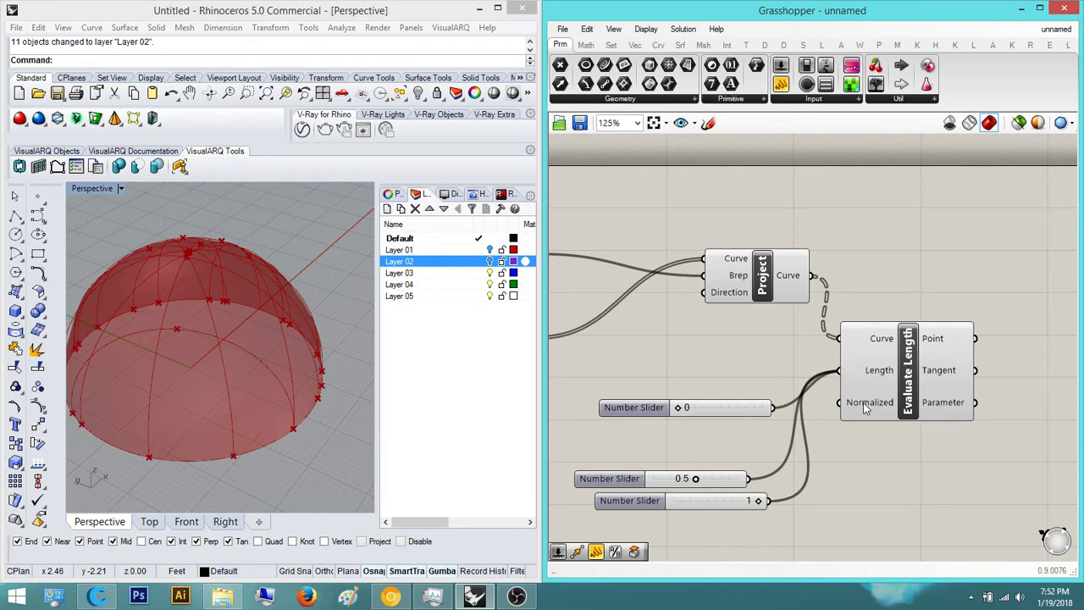
right_click_drag(742, 518, 707, 525)
left_click_drag(648, 366, 685, 390)
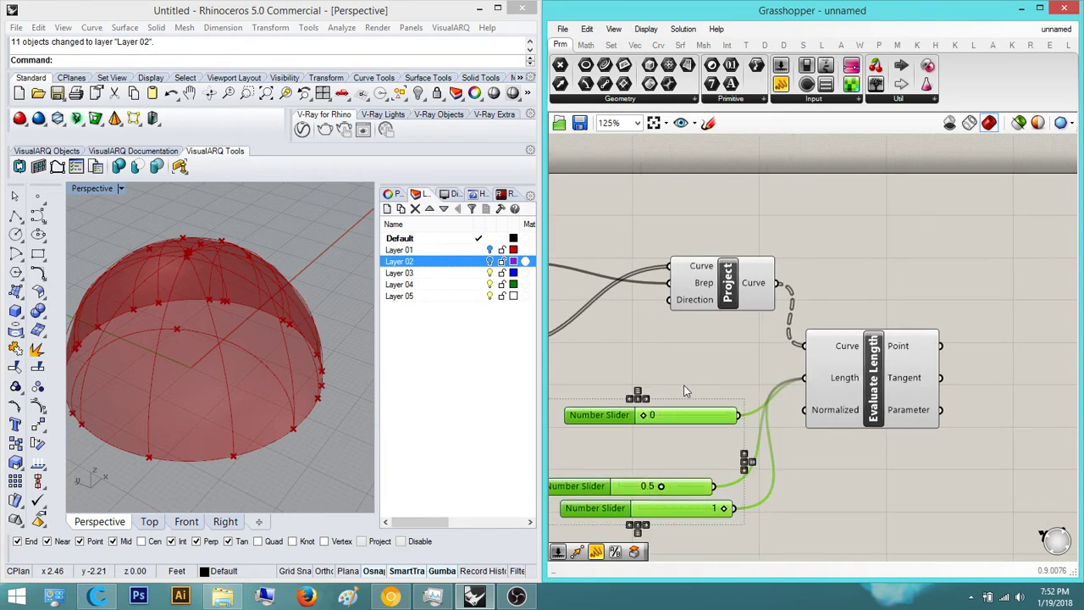
left_click(638, 400)
left_click(653, 354)
right_click_drag(655, 354, 623, 337)
scroll(691, 343, "down", 1)
right_click_drag(804, 364, 727, 396)
right_click_drag(617, 496, 713, 499)
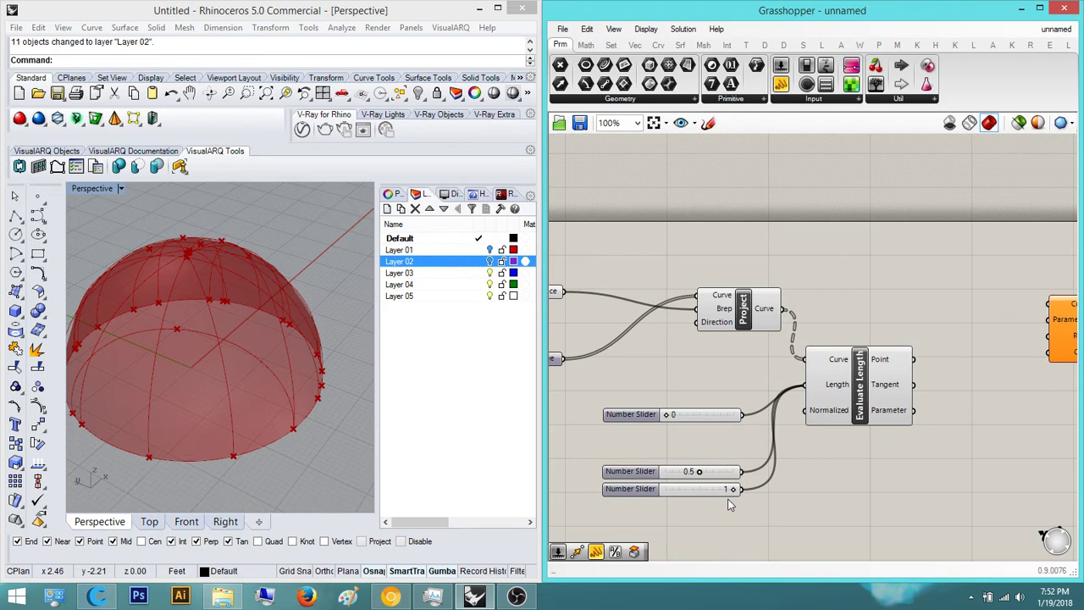
Connect Project's Curve output to Pipe Variable's Curve input and Evaluate Length's Parameter output to its Parameters input
right_click_drag(874, 406, 790, 400)
left_click(793, 388)
left_click(851, 390)
right_click_drag(935, 364, 823, 387)
left_click_drag(881, 354, 877, 351)
left_click(746, 349)
right_click_drag(603, 336, 614, 362)
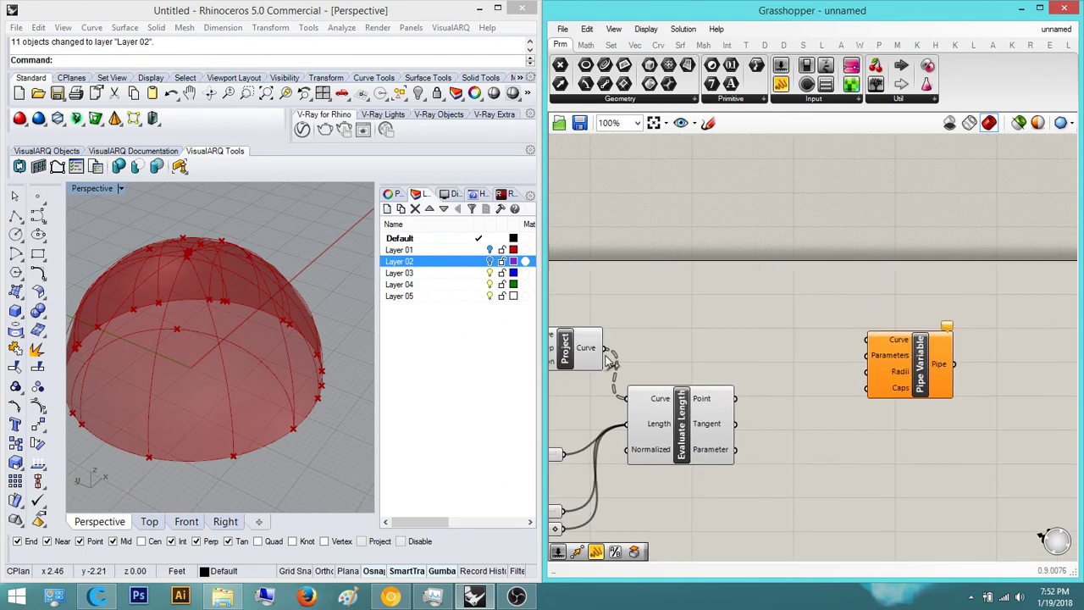
left_click_drag(604, 347, 735, 448)
Add a Panel below Pipe Variable containing the values 0.5, 0.25 and 0.5 on separate lines
right_click_drag(804, 453, 784, 457)
double_click(783, 456)
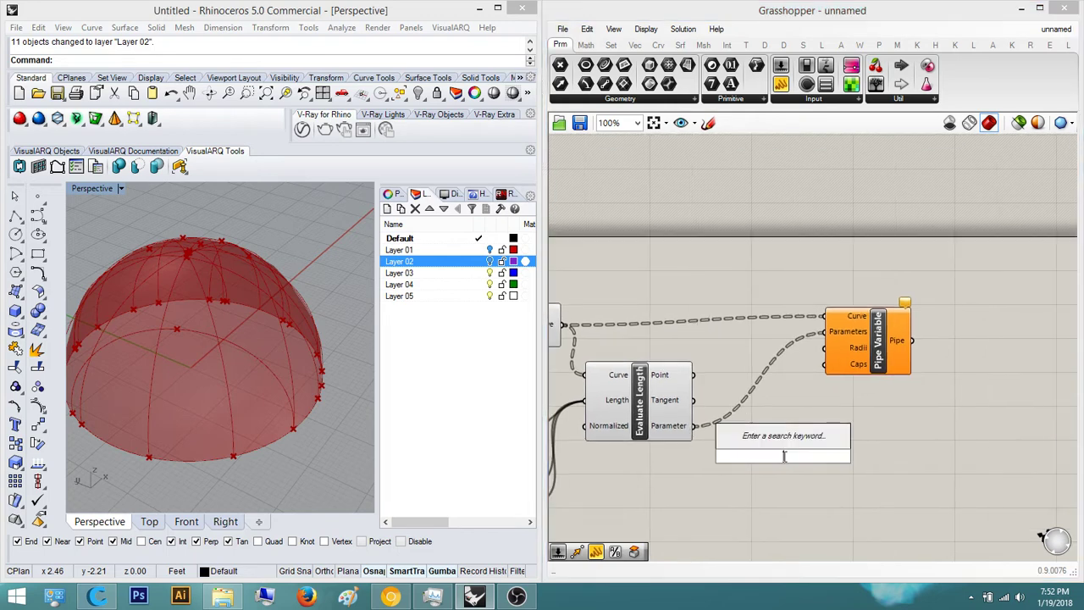
type("pan")
key("Return")
double_click(784, 458)
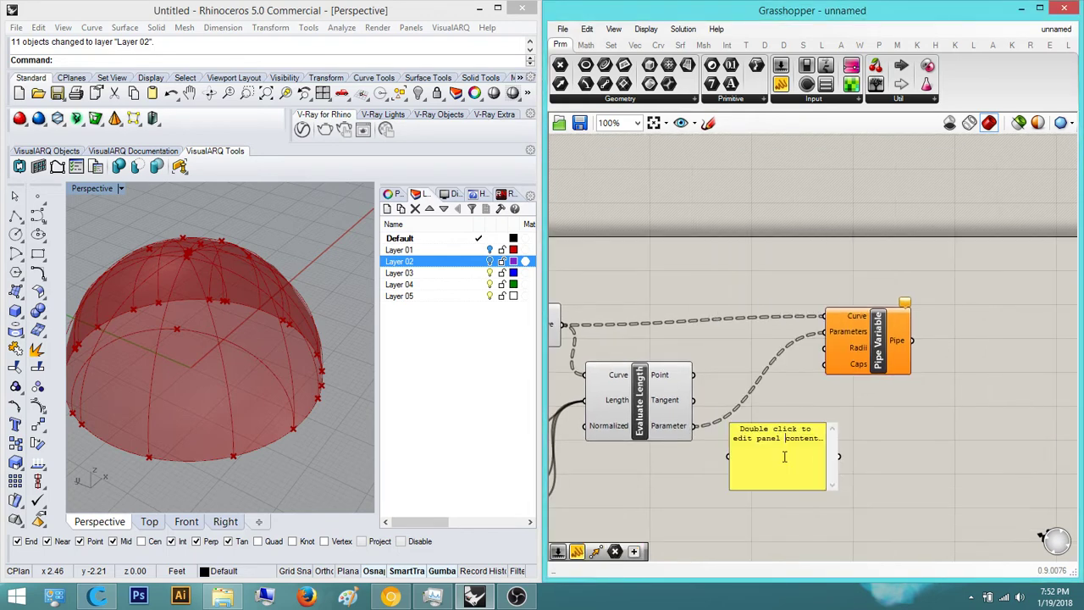
key("ctrl+a")
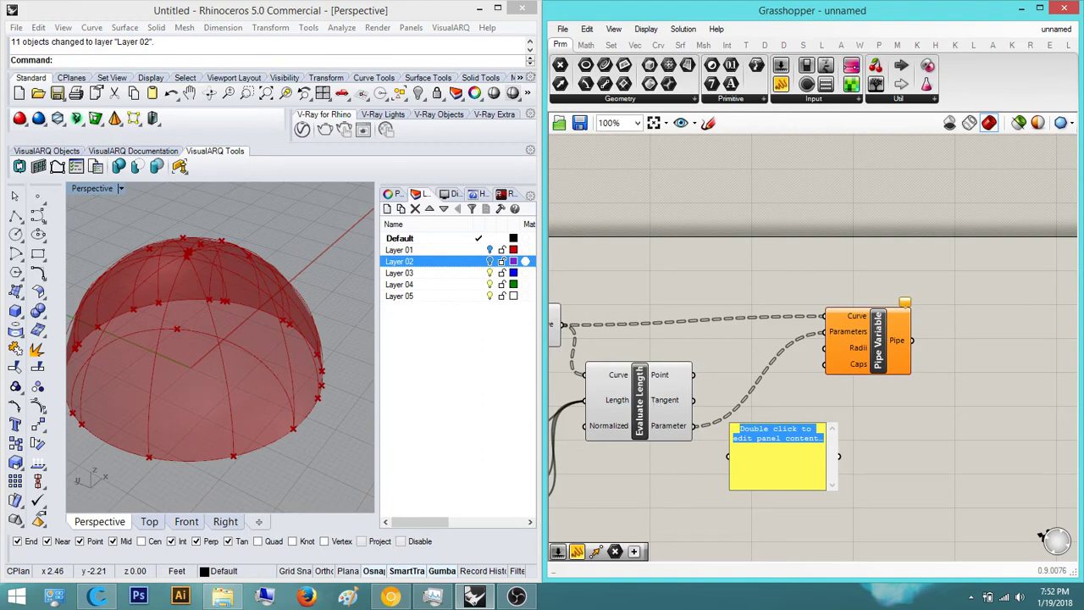
type("0.25")
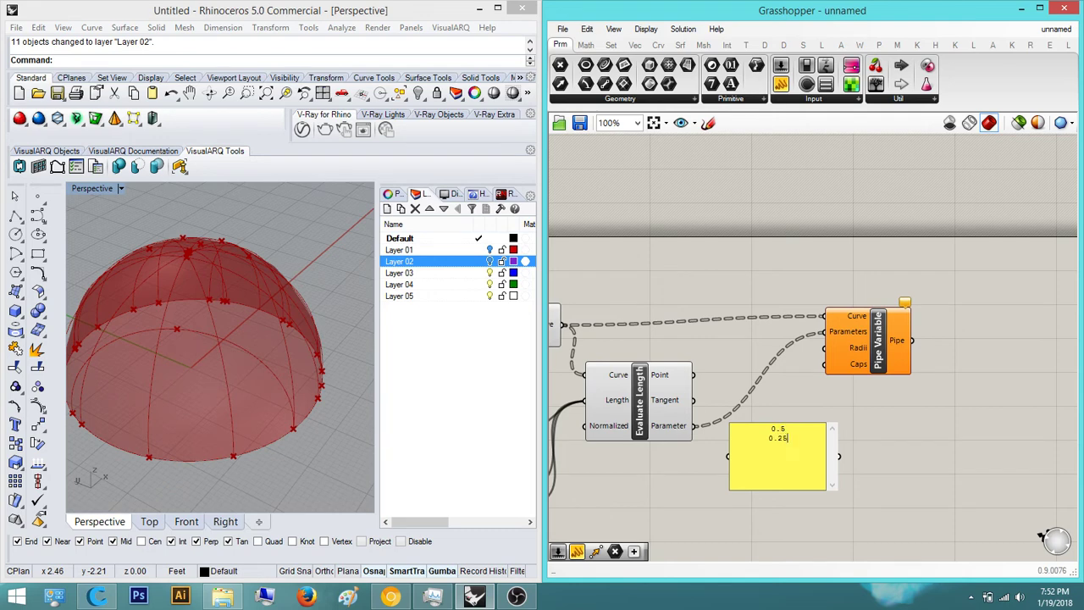
left_click(936, 458)
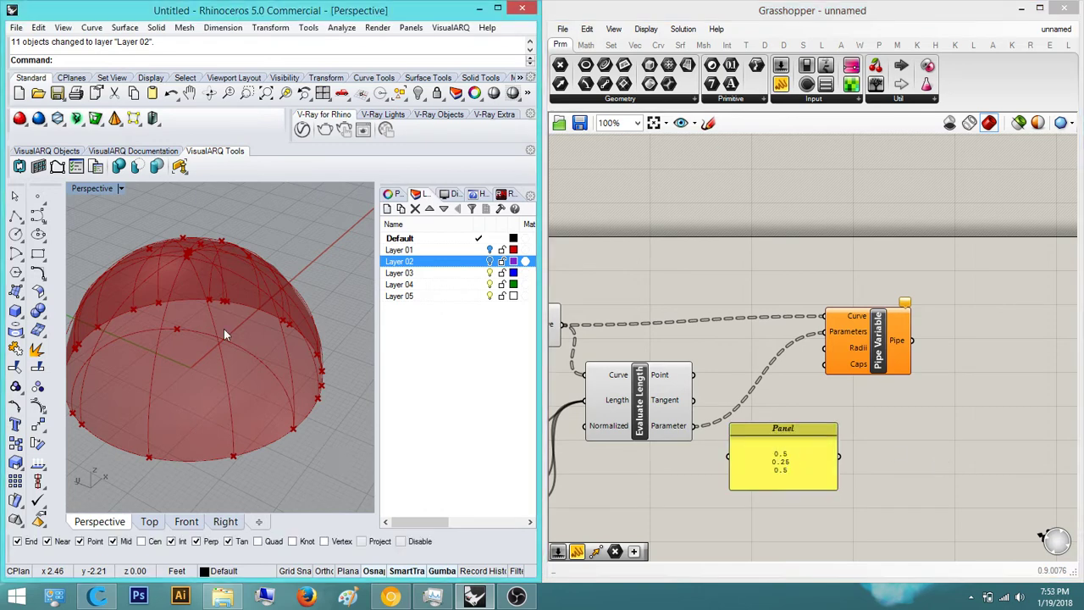
Turn off multiline data for the panel so each line is a separate item, and connect it to Pipe Variable's Radii input
left_click(805, 460)
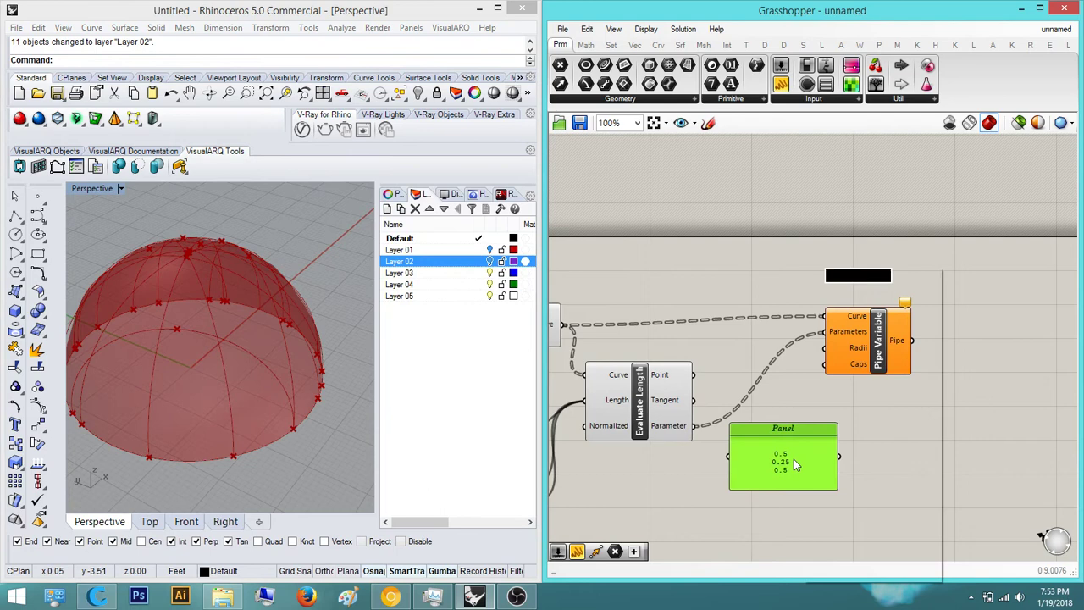
right_click(793, 459)
left_click(860, 311)
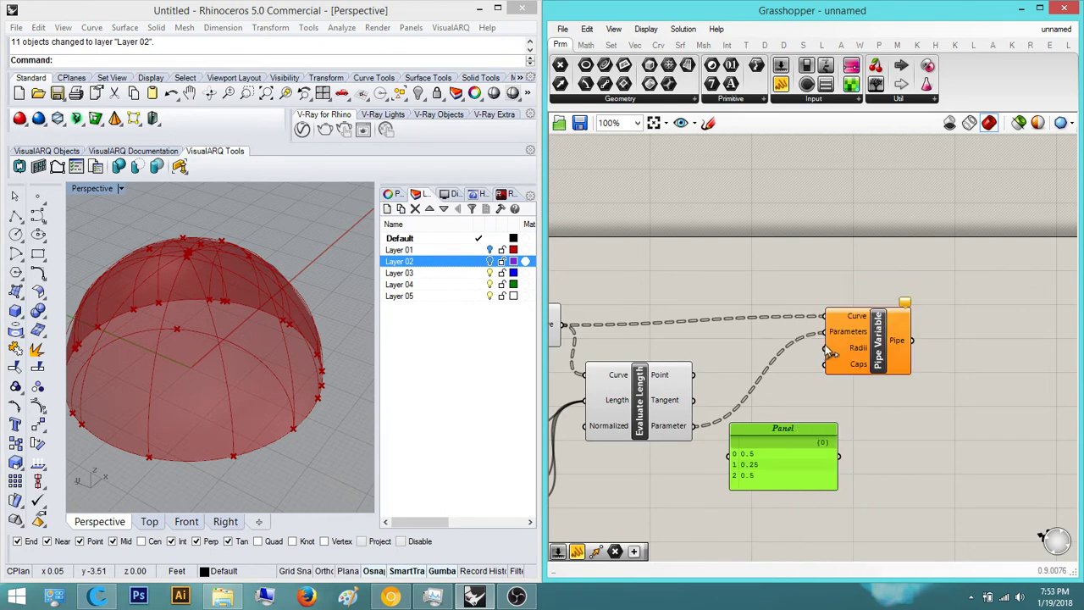
left_click_drag(839, 457, 826, 348)
right_click_drag(872, 417, 810, 432)
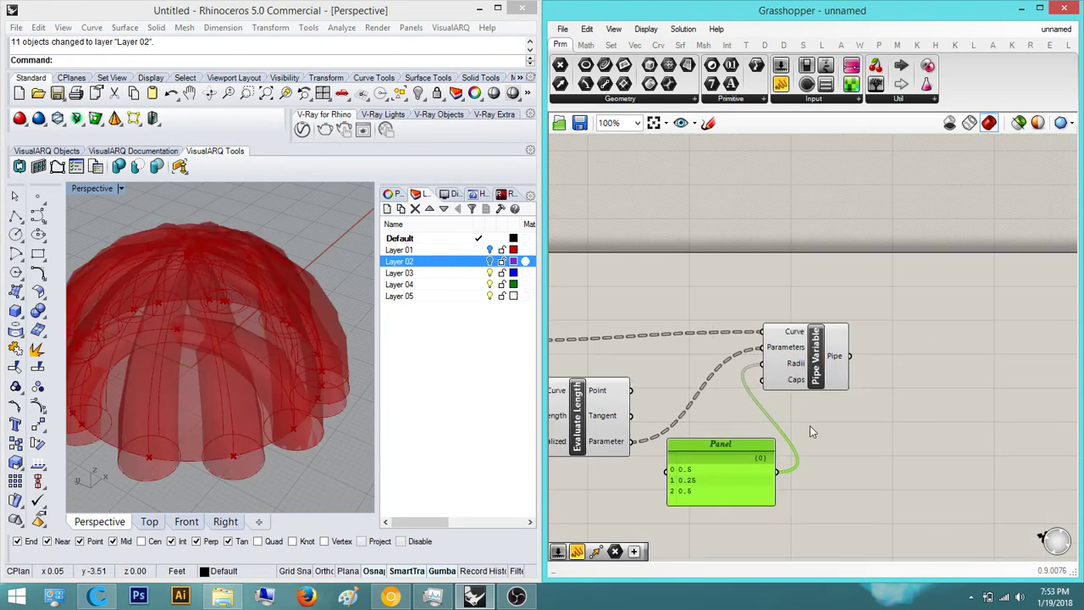
Move the Pipe Variable component farther away from the radii panel to open up space between them
left_click_drag(815, 371, 948, 357)
left_click(858, 460)
scroll(813, 470, "up", 2)
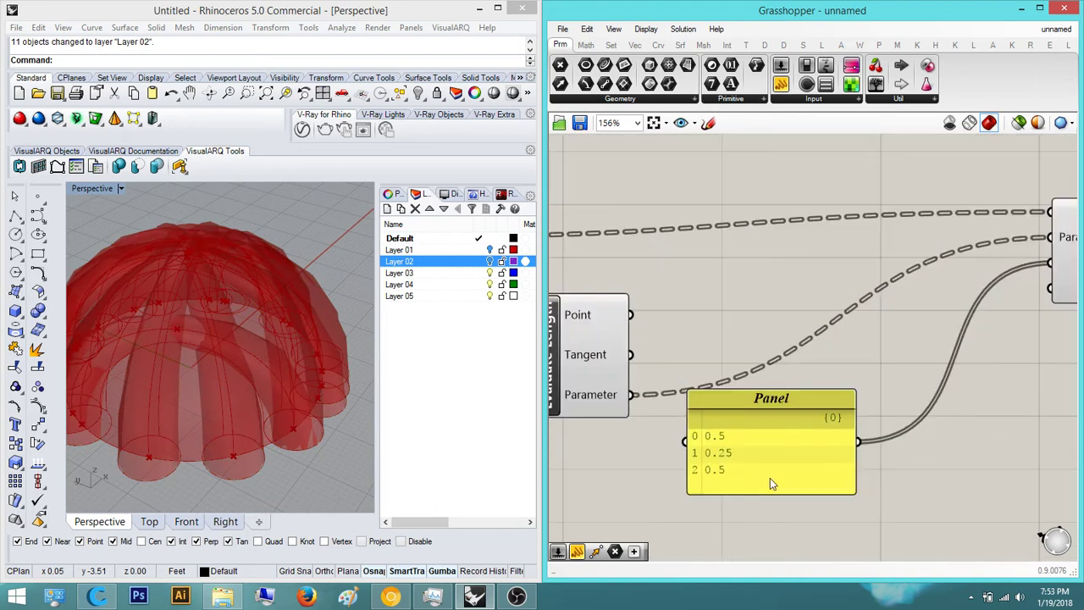
Change the radii panel's three values to 0.25, 0.125 and 0.25
left_click(738, 464)
double_click(739, 470)
double_click(735, 393)
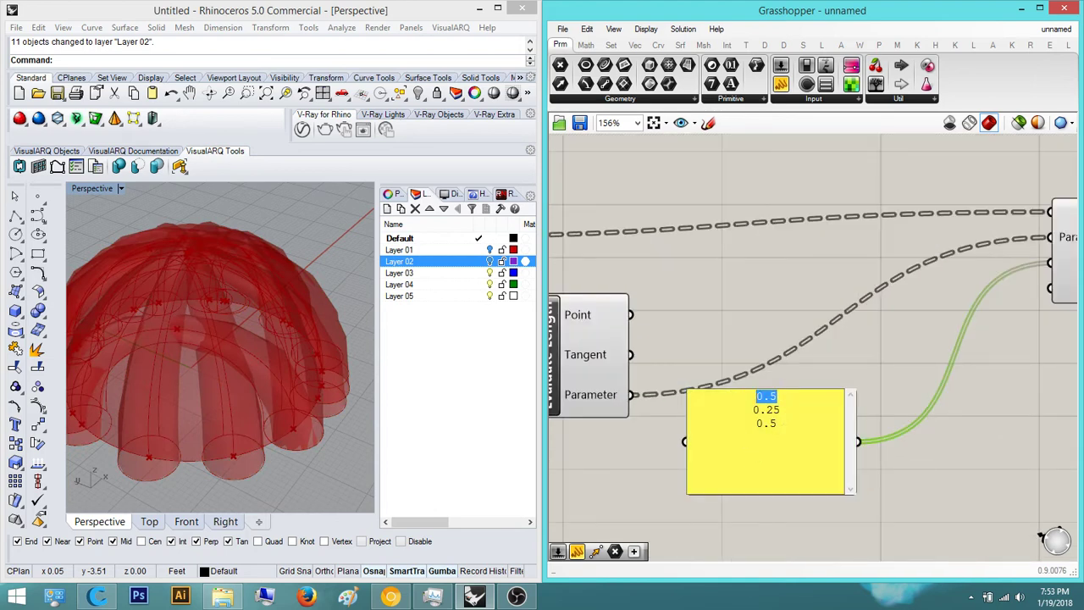
type("0.25")
left_click_drag(786, 409, 728, 423)
type("0.125 0")
left_click(852, 377)
Reduce the panel's three pipe radii to 0.125, 0.0625 and 0.125
right_click_drag(205, 389, 283, 371)
scroll(188, 386, "up", 5)
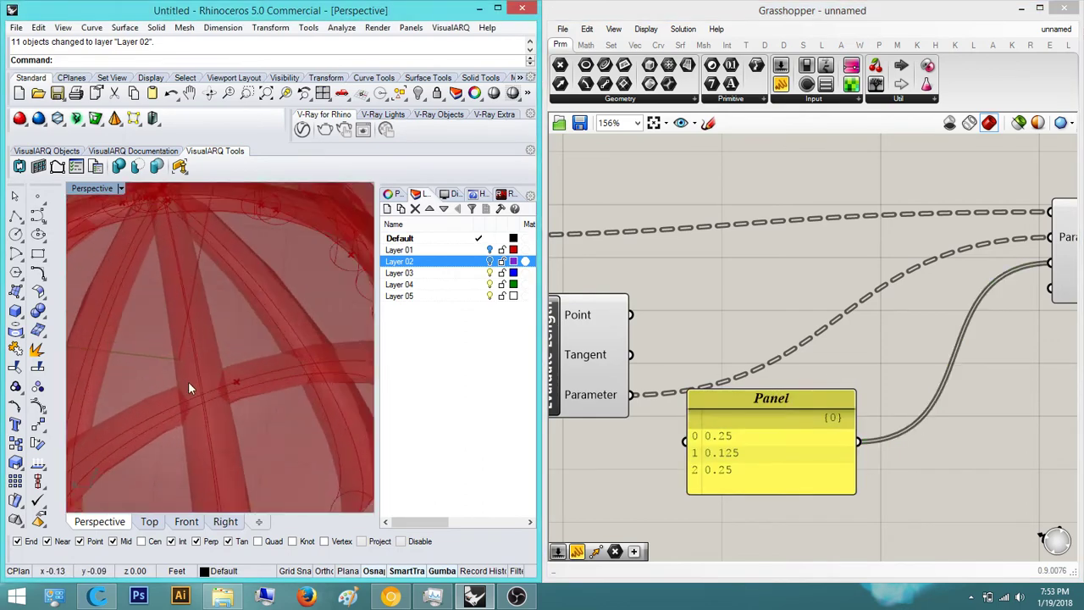
scroll(212, 364, "down", 6)
scroll(212, 364, "down", 3)
scroll(119, 369, "up", 5)
right_click_drag(118, 369, 227, 345)
double_click(750, 448)
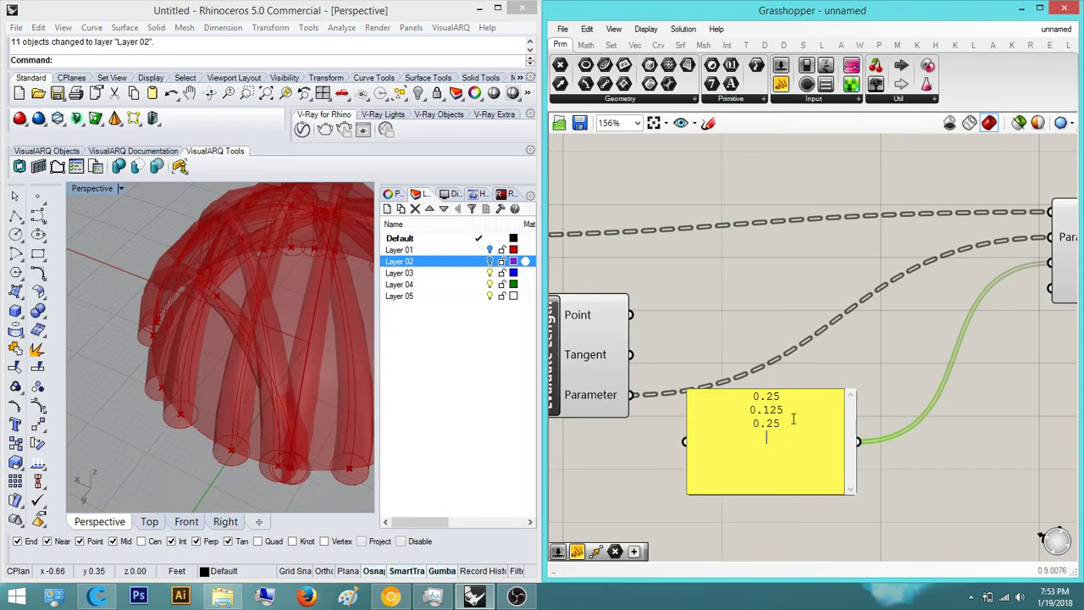
left_click_drag(793, 419, 734, 421)
double_click(727, 395)
double_click(780, 409)
type("0.0")
left_click(848, 353)
Set the panel's middle radius to 0.03125 so the pipes taper more strongly at mid-length
left_click(170, 258)
scroll(172, 260, "down", 4)
right_click_drag(182, 261, 318, 270)
left_click(737, 458)
double_click(737, 458)
left_click(788, 409)
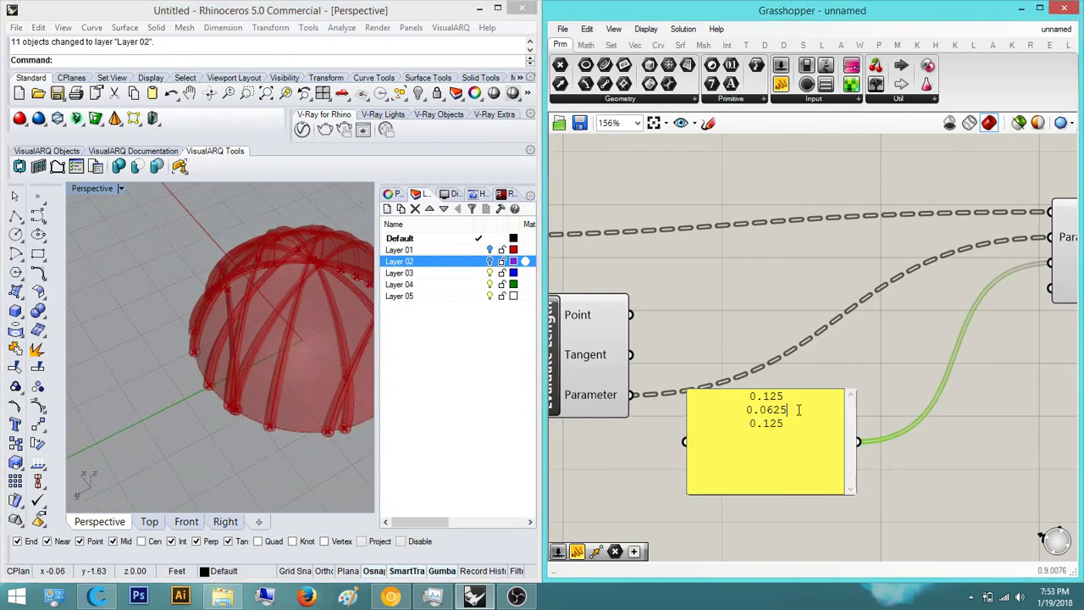
double_click(767, 409)
type("0.03125")
left_click(854, 362)
Examine the tapered pipes on the dome preview from several angles and distances
right_click_drag(319, 346, 302, 381)
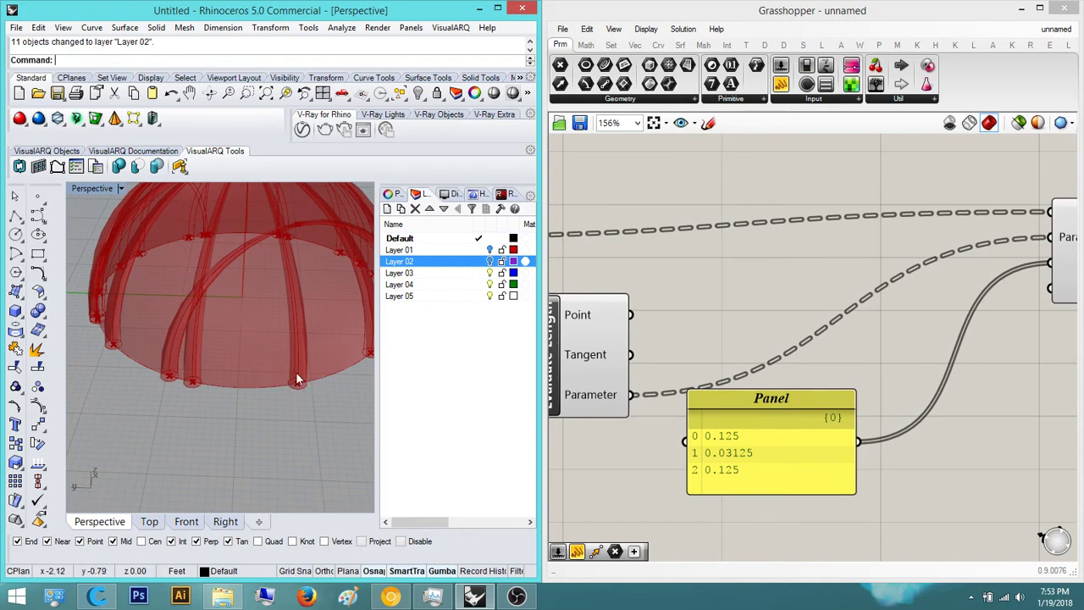
mouse_move(296, 379)
right_mouse_down()
mouse_move(289, 407)
mouse_move(286, 370)
mouse_move(292, 391)
right_mouse_up()
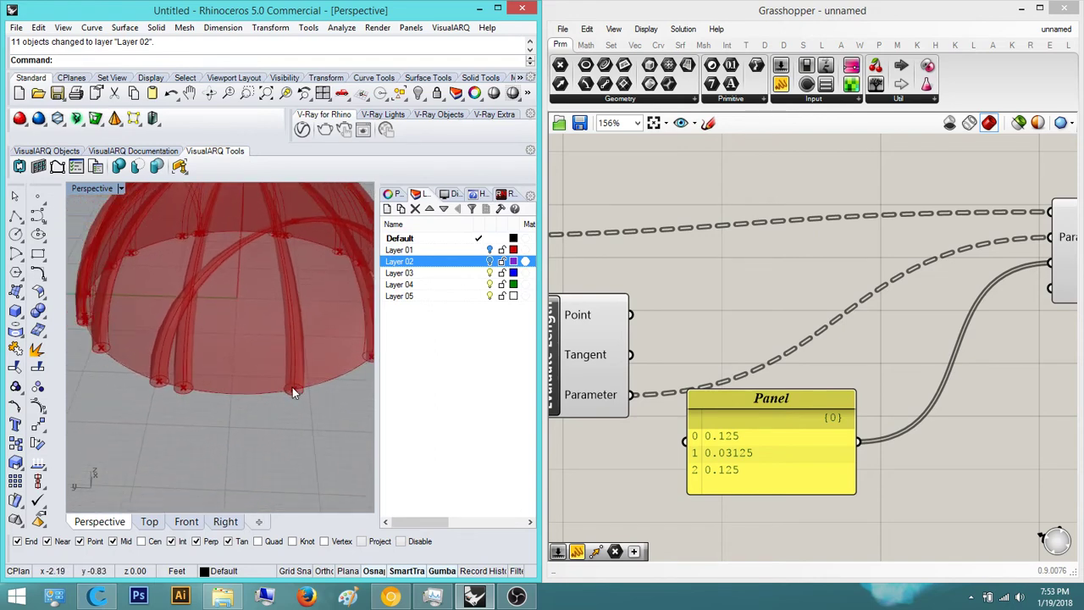
scroll(281, 387, "down", 4)
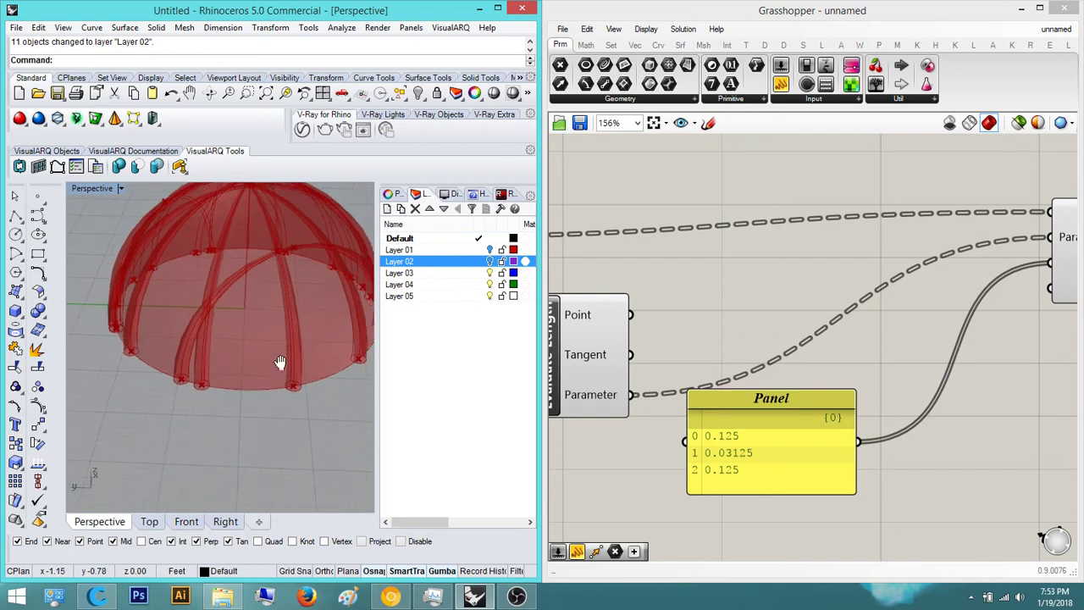
right_click_drag(258, 342, 271, 341)
right_click_drag(243, 395, 256, 413, "shift")
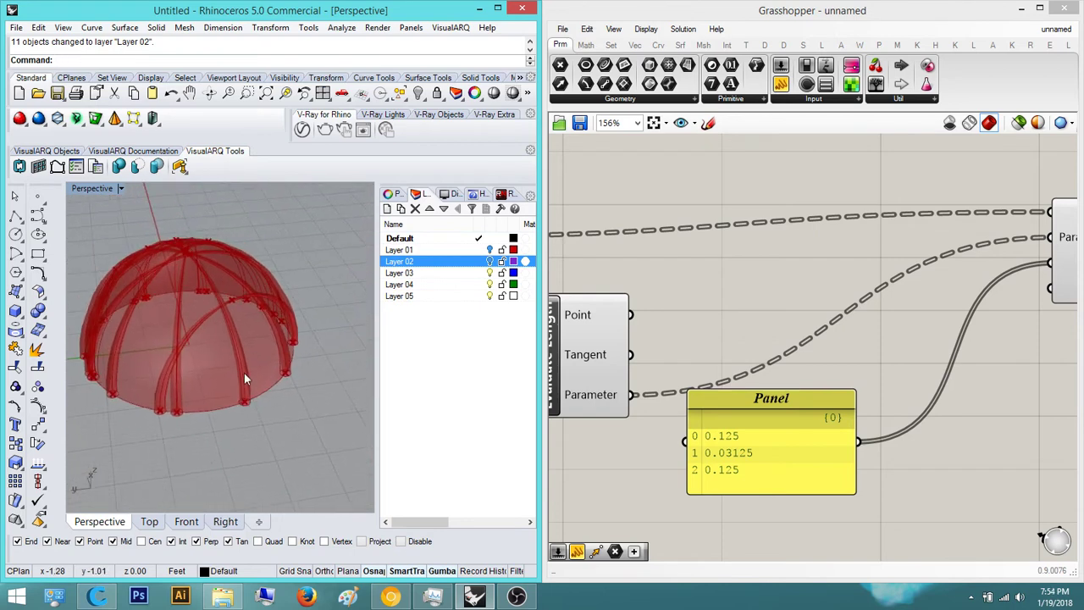
right_click_drag(244, 372, 181, 403)
scroll(180, 402, "down", 4)
scroll(235, 344, "up", 6)
right_click_drag(235, 352, 253, 363, "ctrl")
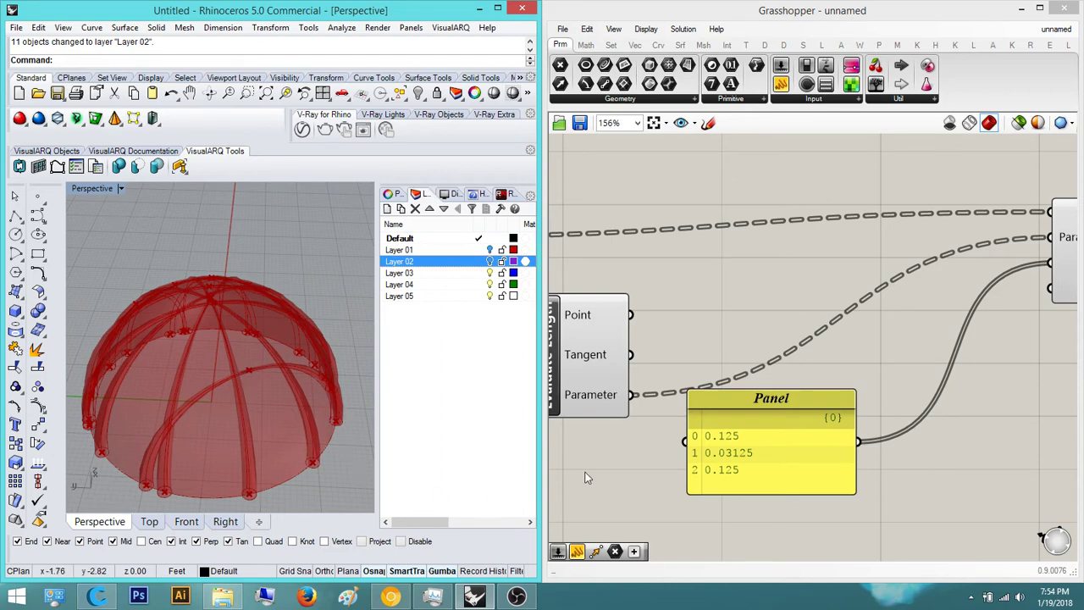
Review the definition from the Evaluate Length sliders and Project component through to Pipe Variable
mouse_move(804, 388)
right_mouse_down()
mouse_move(682, 382)
mouse_move(813, 402)
right_mouse_up()
scroll(716, 387, "down", 2)
scroll(813, 402, "down", 3)
scroll(735, 410, "up", 4)
right_click_drag(639, 403, 712, 414)
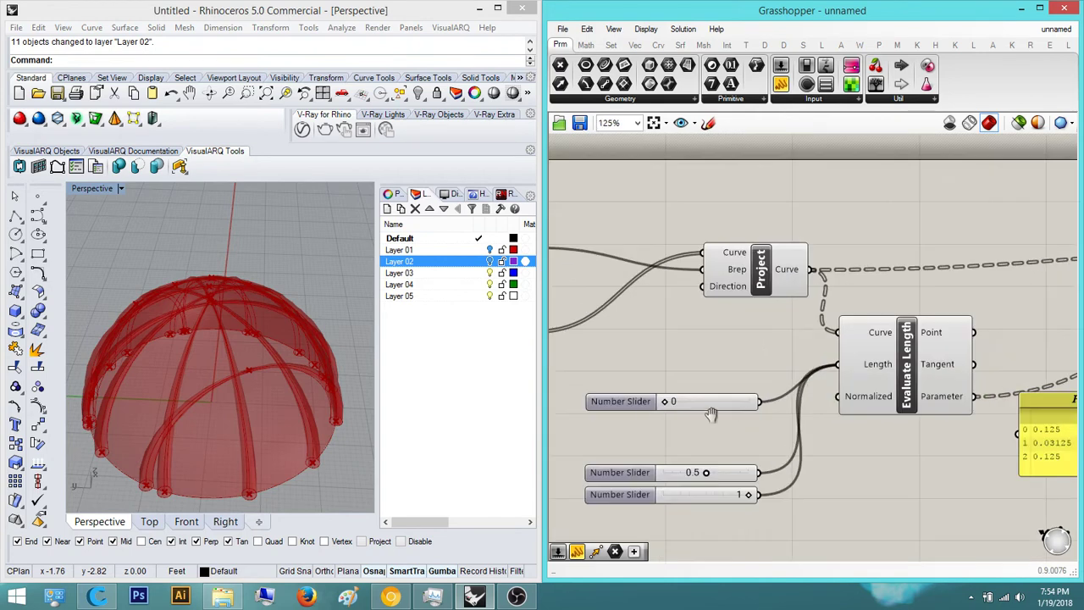
right_click_drag(1032, 412, 708, 393)
scroll(708, 393, "down", 2)
right_click_drag(905, 421, 818, 423)
double_click(818, 423)
key("Escape")
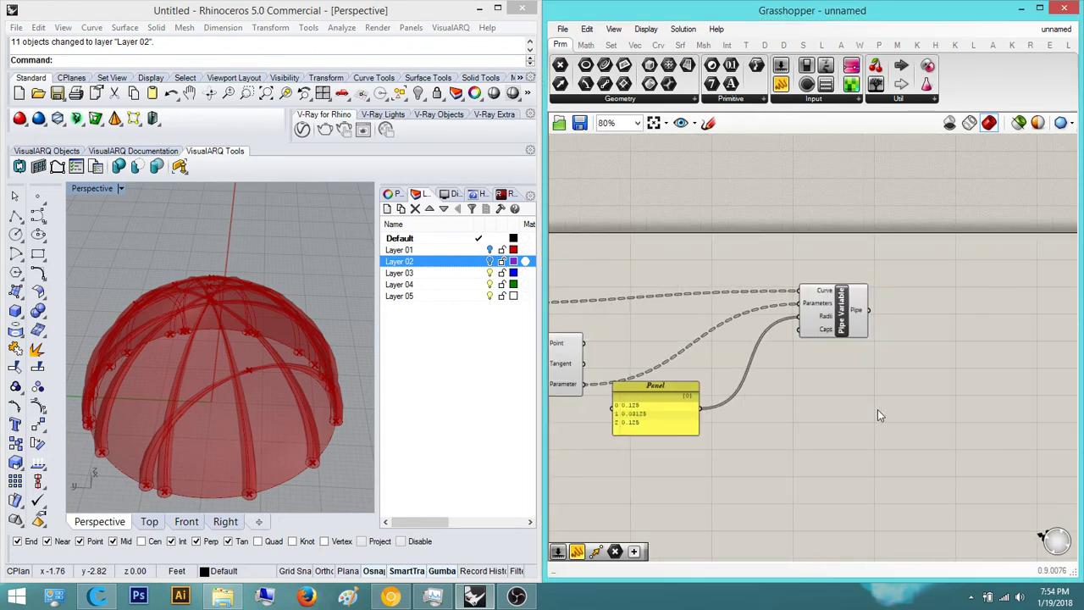
Add a number slider below Pipe Variable and set its numeric domain range to 2
mouse_move(827, 329)
double_click(829, 392)
type("number slider")
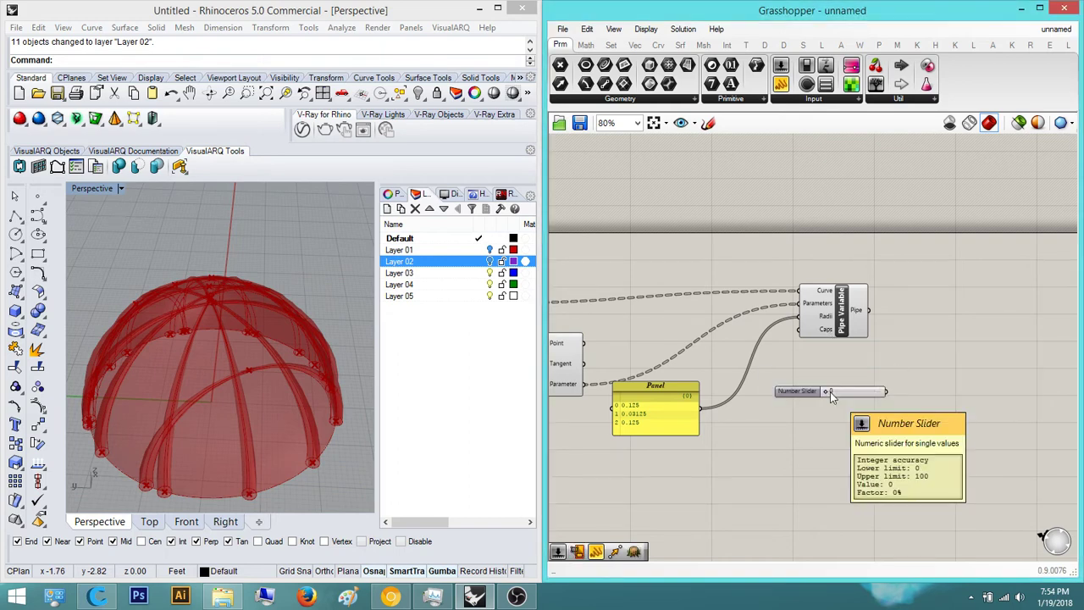
key("Return")
double_click(792, 391)
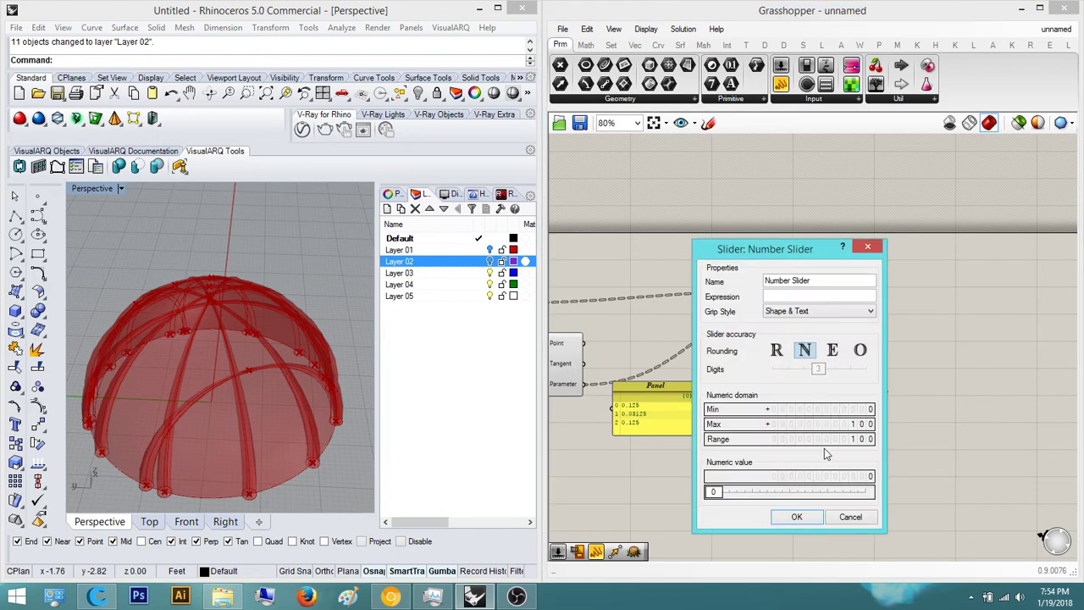
double_click(862, 440)
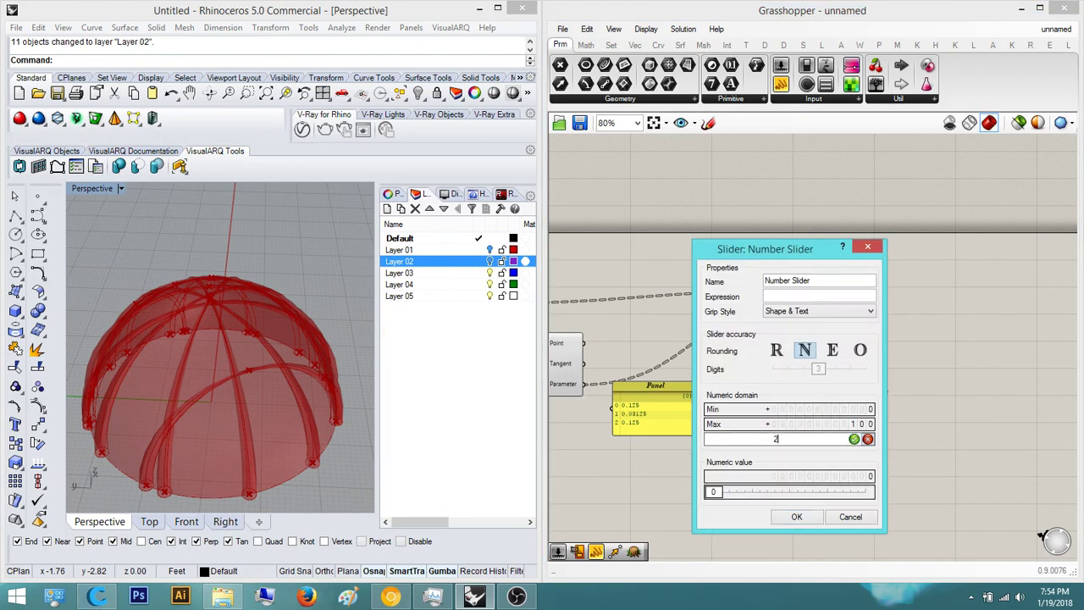
type("2")
left_click(854, 439)
left_click(796, 517)
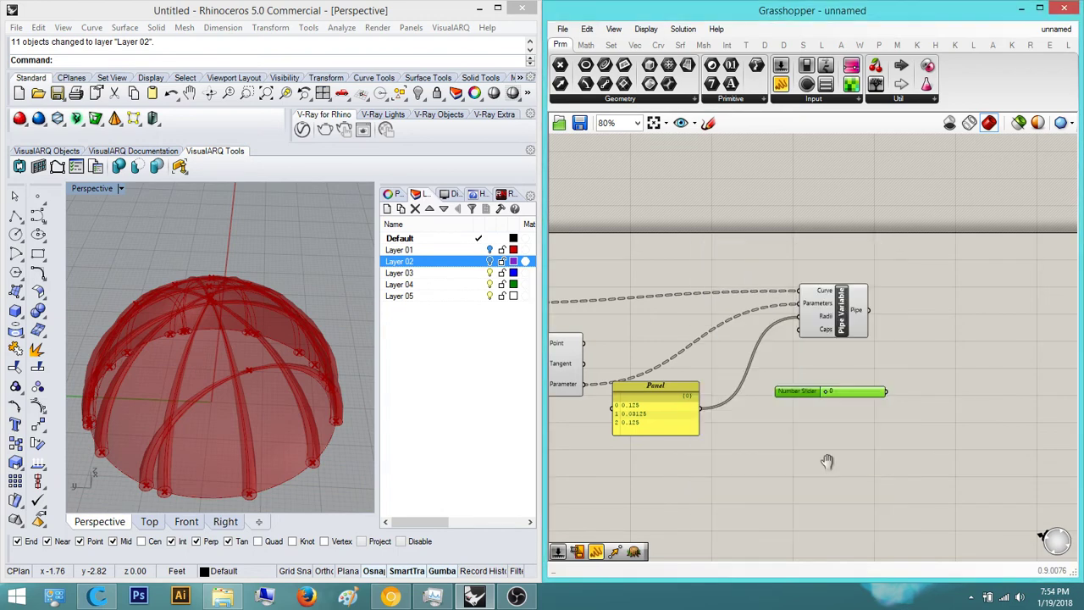
Move Pipe Variable clear of the new slider, connect the slider to its Caps input and set it to 1
scroll(745, 323, "up", 2)
left_click_drag(745, 322, 972, 330)
left_click_drag(884, 320, 789, 408)
left_click_drag(682, 412, 718, 413)
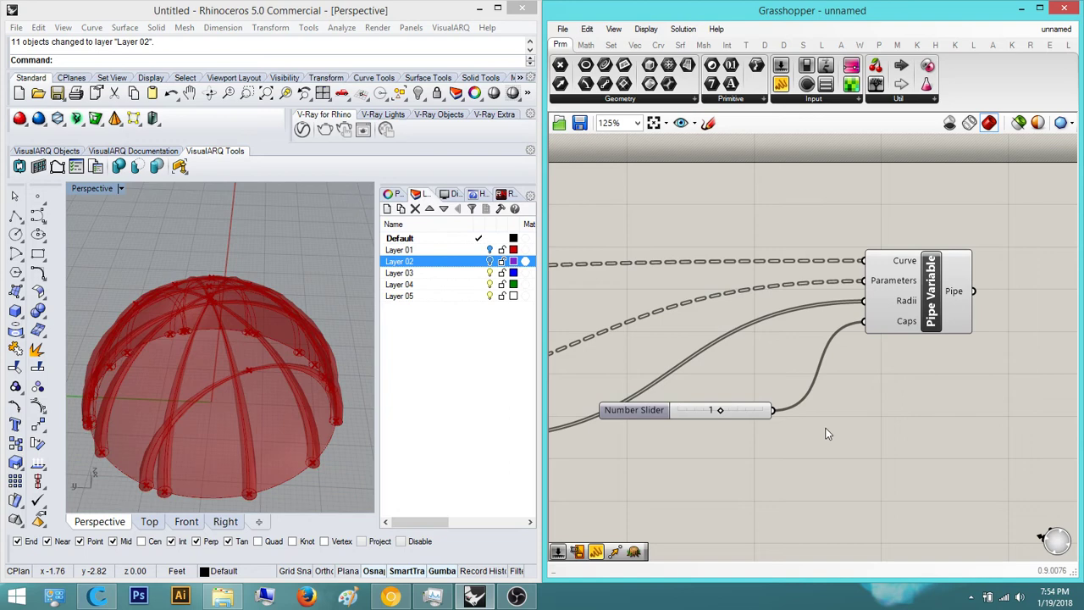
Bake the Pipe Variable output into Rhino with the default attributes
right_click_drag(273, 420, 200, 359)
right_click_drag(1028, 296, 911, 292)
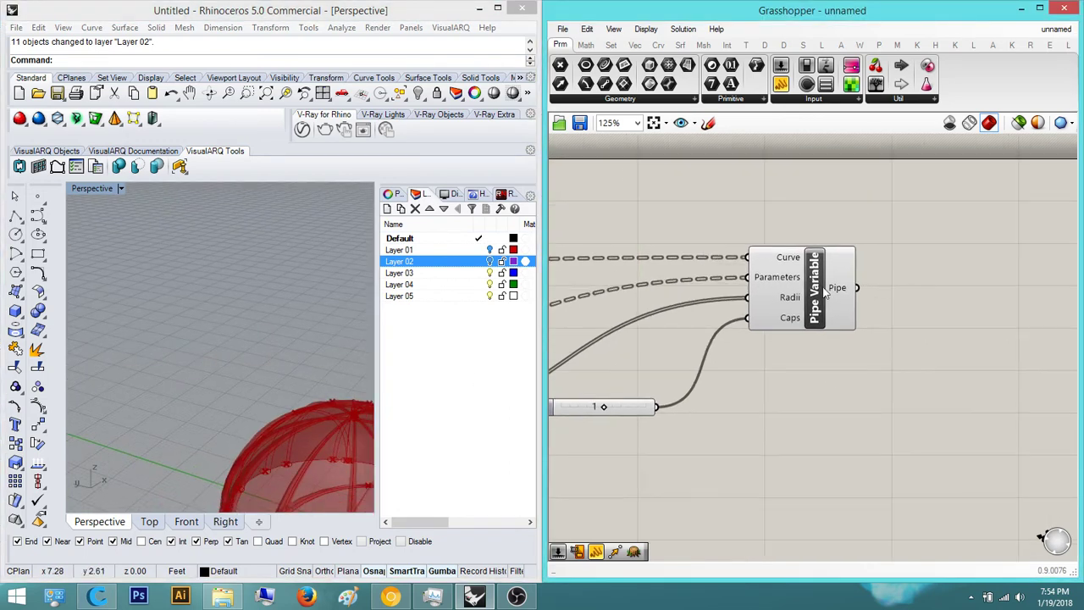
right_click(824, 293)
left_click(843, 349)
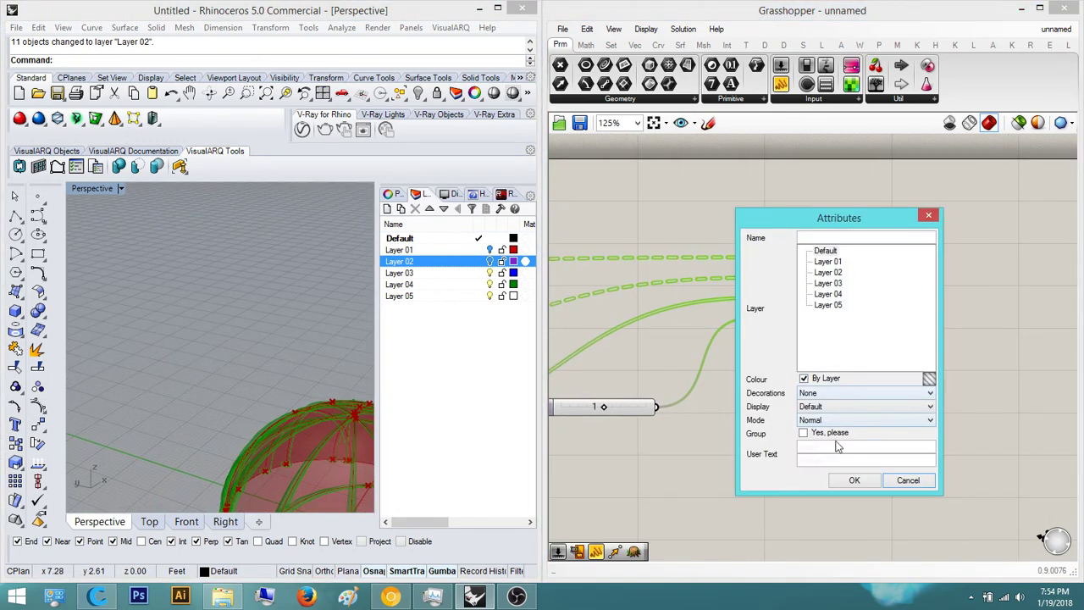
left_click(850, 480)
Select the baked pipes and move them along the x axis until they stand clear of the original dome
scroll(291, 329, "down", 5)
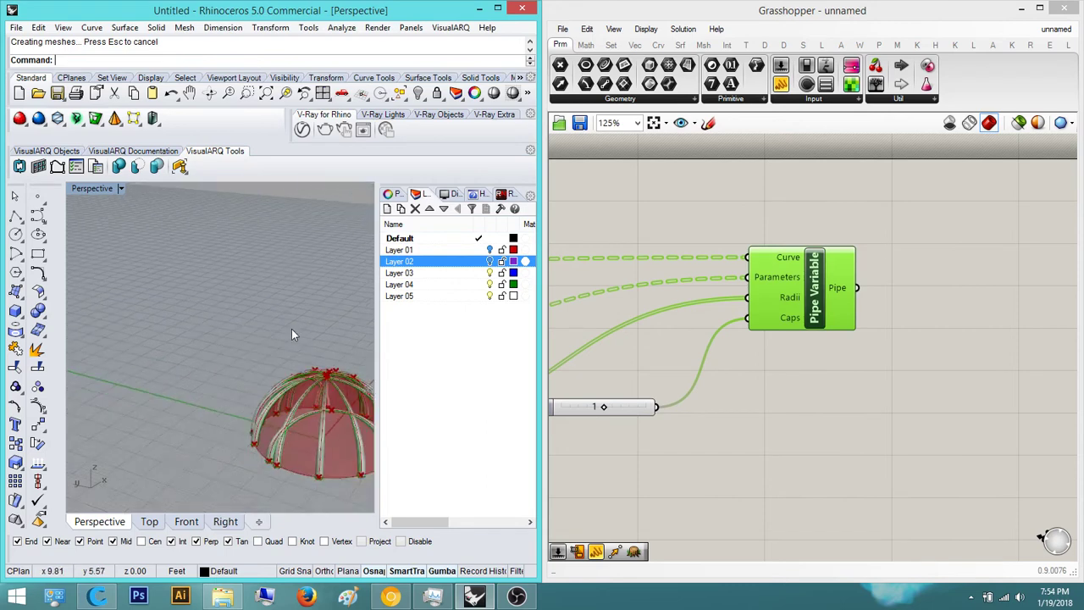
scroll(264, 351, "up", 7)
right_click_drag(253, 389, 216, 310, "shift")
scroll(253, 395, "down", 5)
left_click(253, 394)
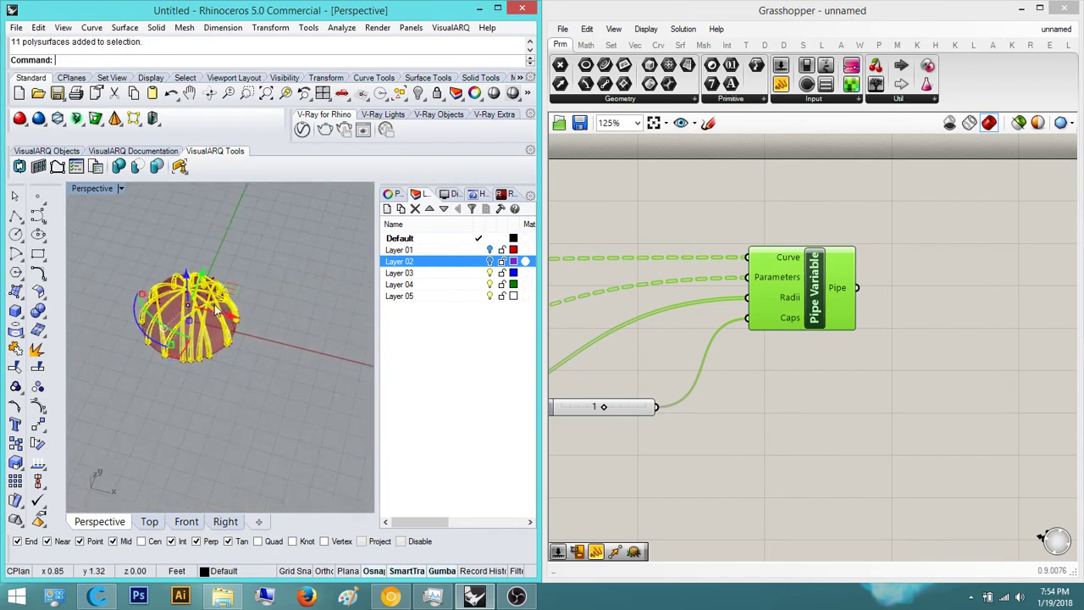
left_click_drag(230, 316, 325, 343)
right_click_drag(310, 323, 219, 286, "shift")
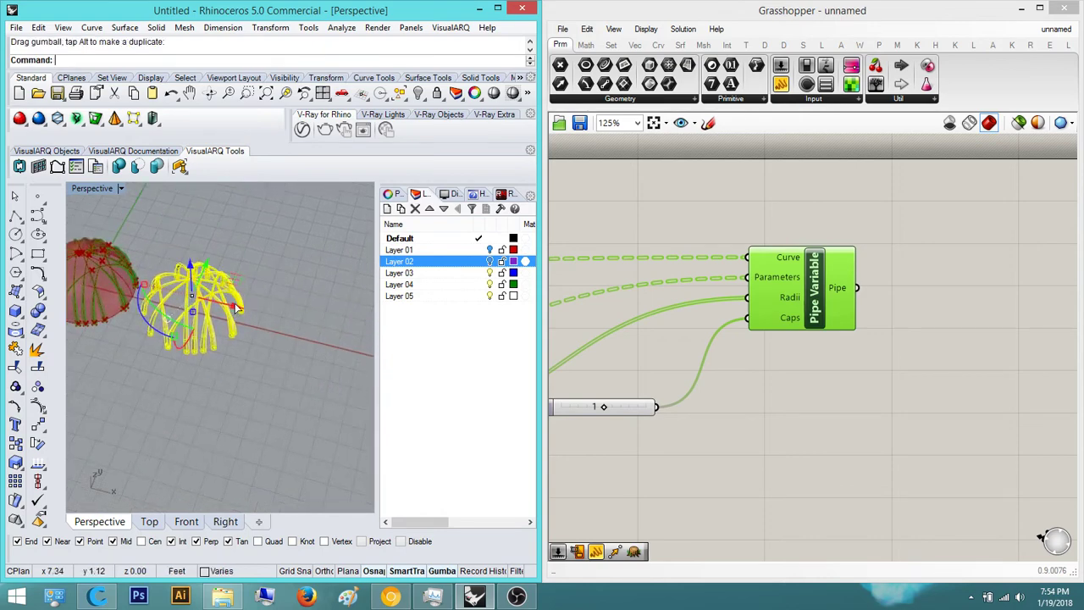
left_click_drag(237, 309, 292, 324)
left_click(309, 288)
Inspect the baked pipe structure up close and from different angles
scroll(309, 284, "up", 6)
right_click_drag(246, 330, 216, 201)
scroll(276, 349, "down", 6)
scroll(224, 345, "up", 7)
scroll(262, 296, "up", 6)
right_click_drag(258, 264, 239, 362)
scroll(307, 328, "down", 5)
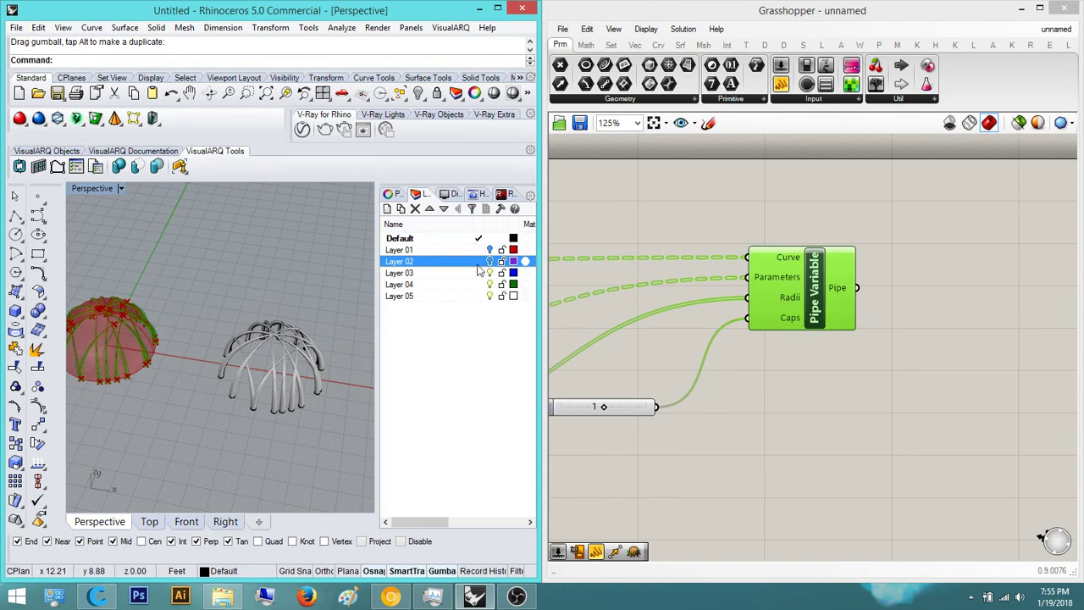
Show Layer 02 and compare its source lines with the dome preview and the baked pipes
left_click(491, 261)
right_click_drag(95, 314, 227, 332, "shift")
scroll(226, 402, "up", 8)
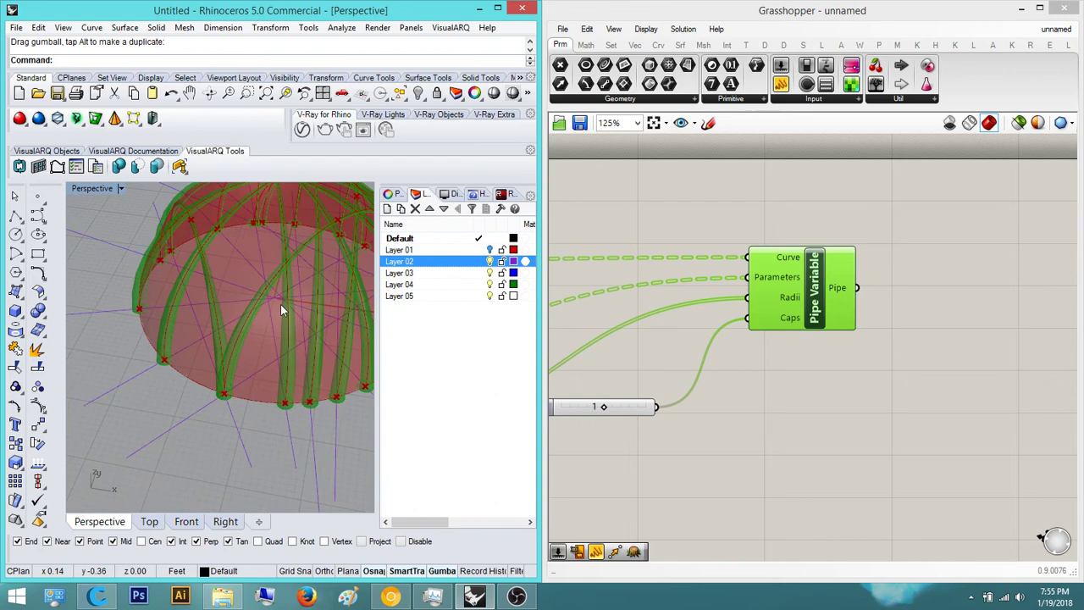
scroll(255, 310, "down", 5)
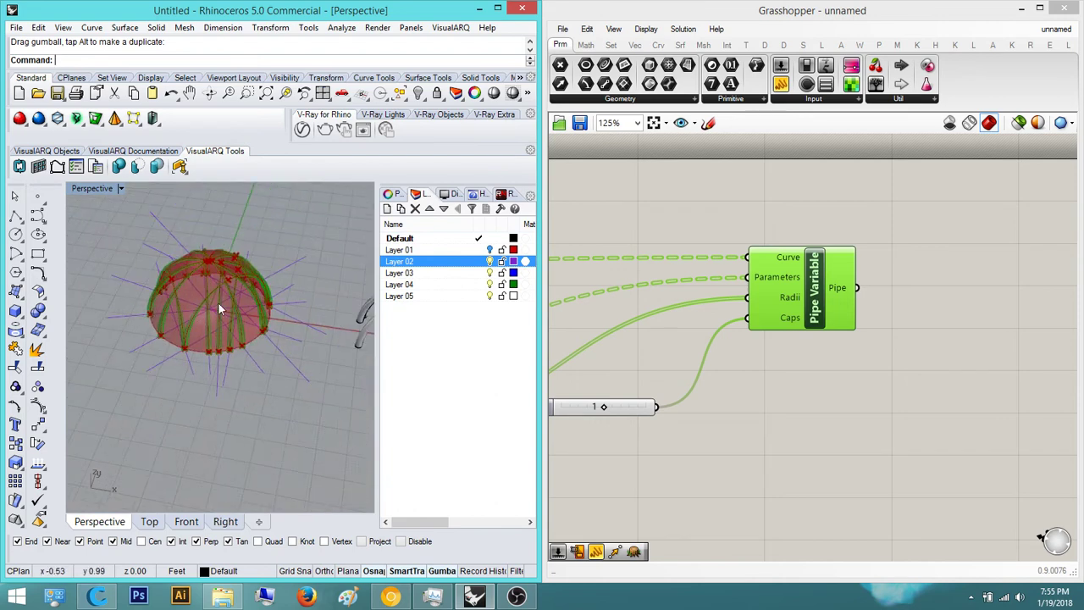
scroll(203, 312, "down", 3)
scroll(244, 344, "up", 4)
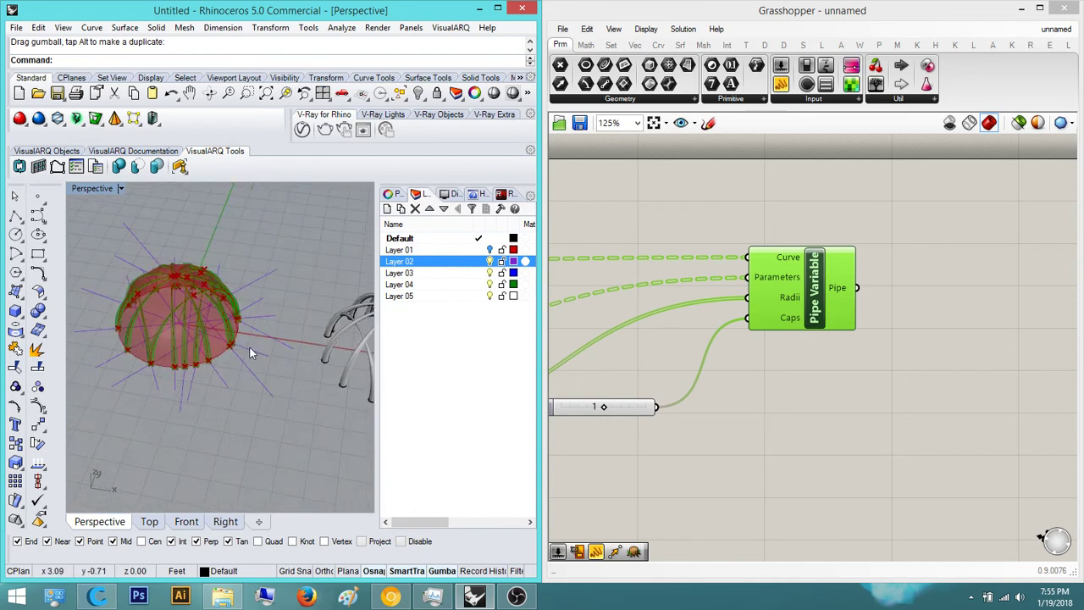
right_click_drag(218, 333, 323, 311)
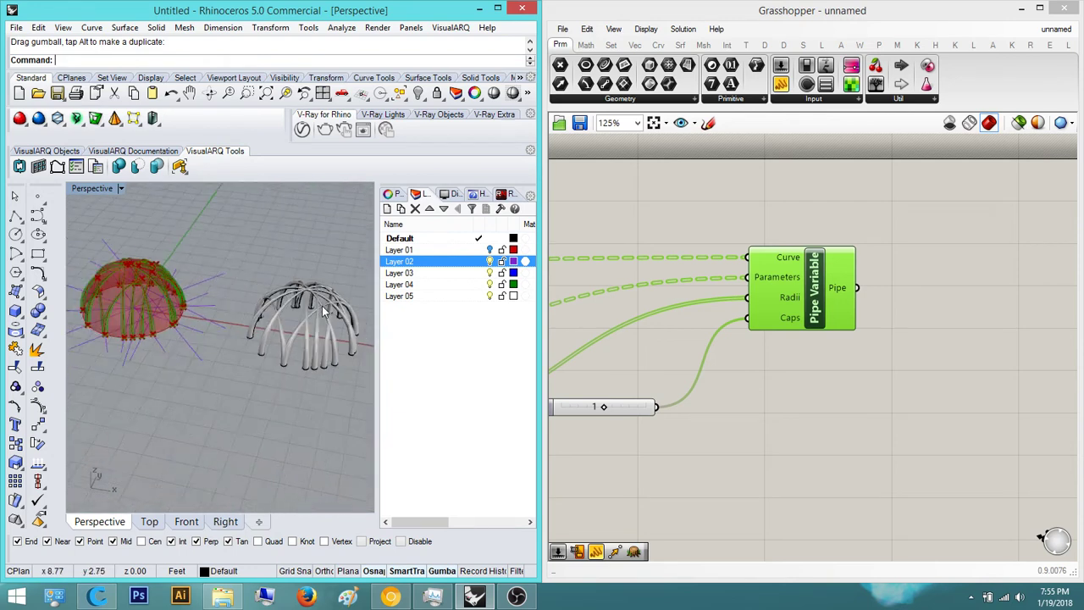
Move the baked pipe structure far back along the y axis, away from the original dome
scroll(323, 311, "down", 5)
left_click(312, 320)
scroll(312, 320, "down", 4)
left_click_drag(271, 335, 324, 216)
left_click(336, 302)
right_click_drag(337, 301, 358, 292)
scroll(212, 366, "up", 6)
right_click_drag(339, 373, 279, 381)
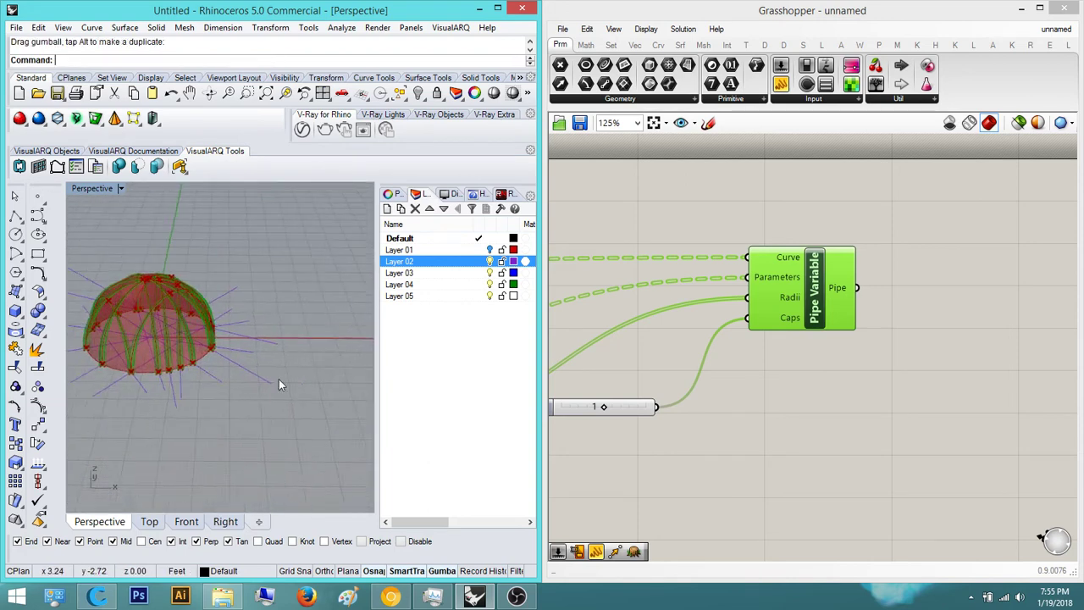
scroll(246, 367, "down", 8)
scroll(227, 361, "up", 3)
right_click_drag(331, 351, 270, 369, "shift")
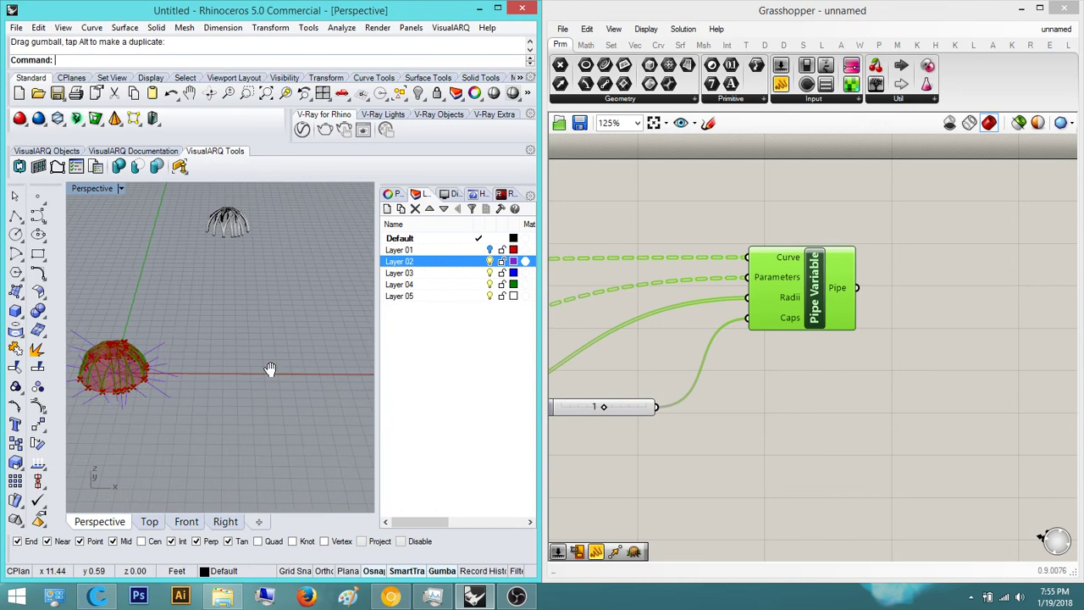
Select all the Grasshopper components and turn off their preview
left_click(919, 388)
scroll(920, 388, "down", 8)
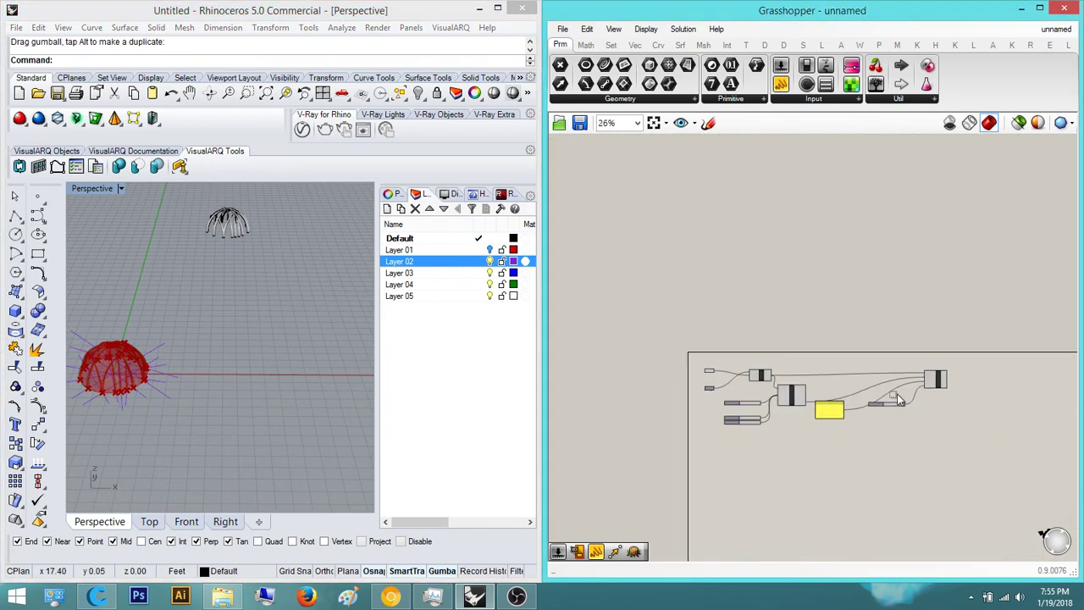
left_click_drag(898, 398, 705, 326)
middle_click(746, 310)
left_click(823, 280)
left_click(839, 312)
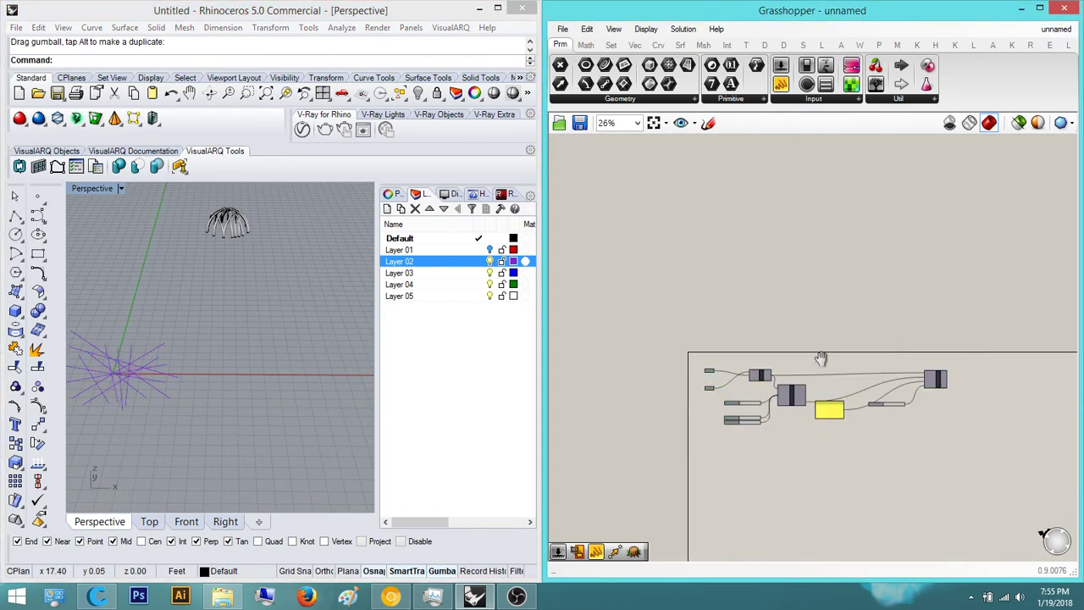
Hide Layer 02 with the source lines
right_click_drag(204, 341, 458, 280)
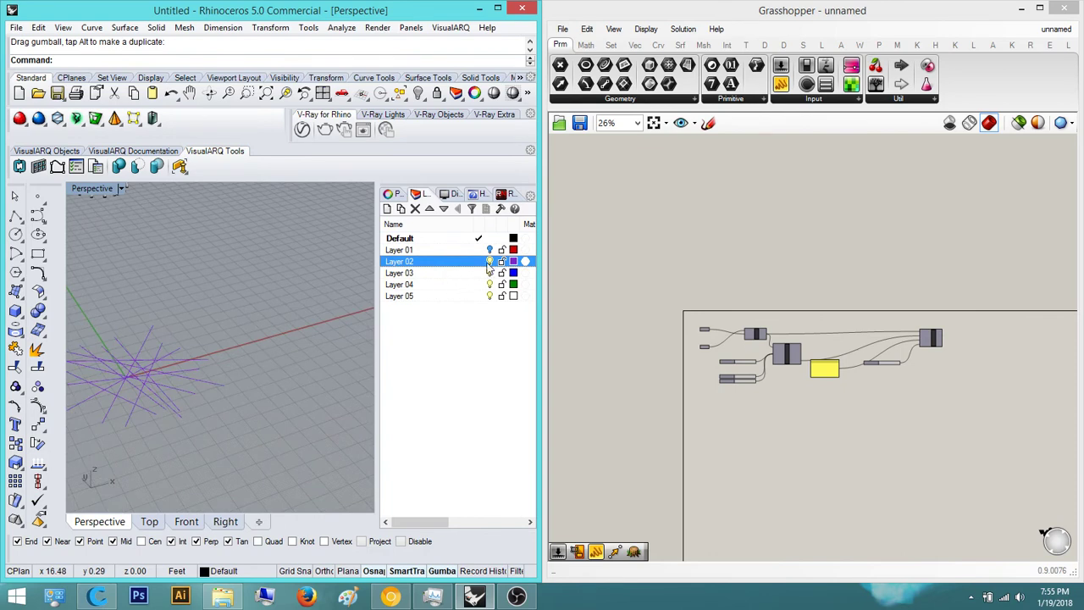
left_click(488, 263)
scroll(208, 345, "down", 4)
In the Front view, draw an interpolated wavy curve through five points, from about x -18 to x 4 near the ground line
type("I")
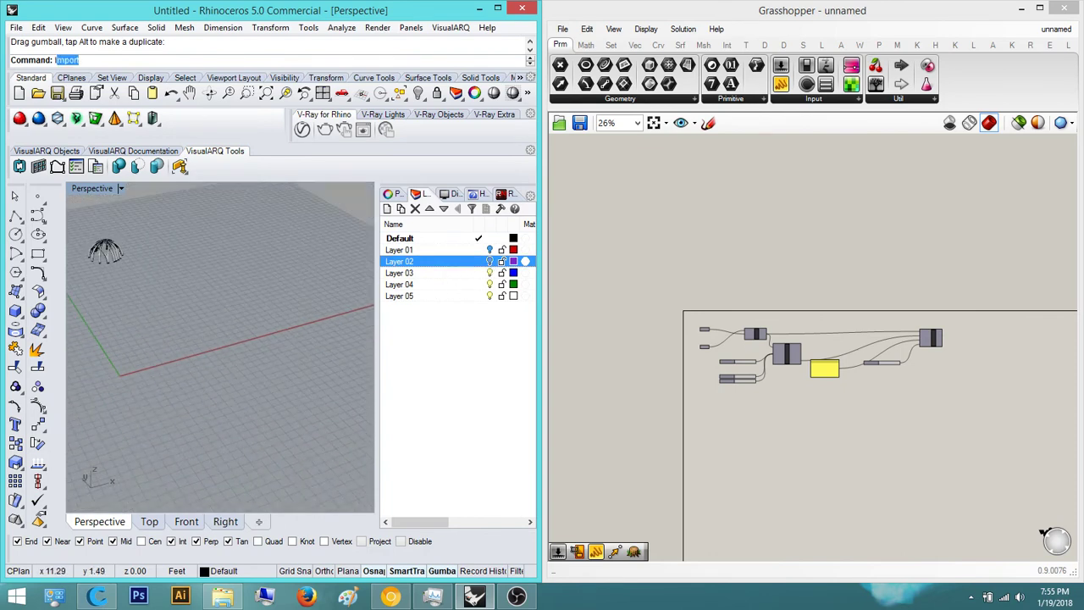
type("nterpCrv")
key("Return")
left_click(150, 520)
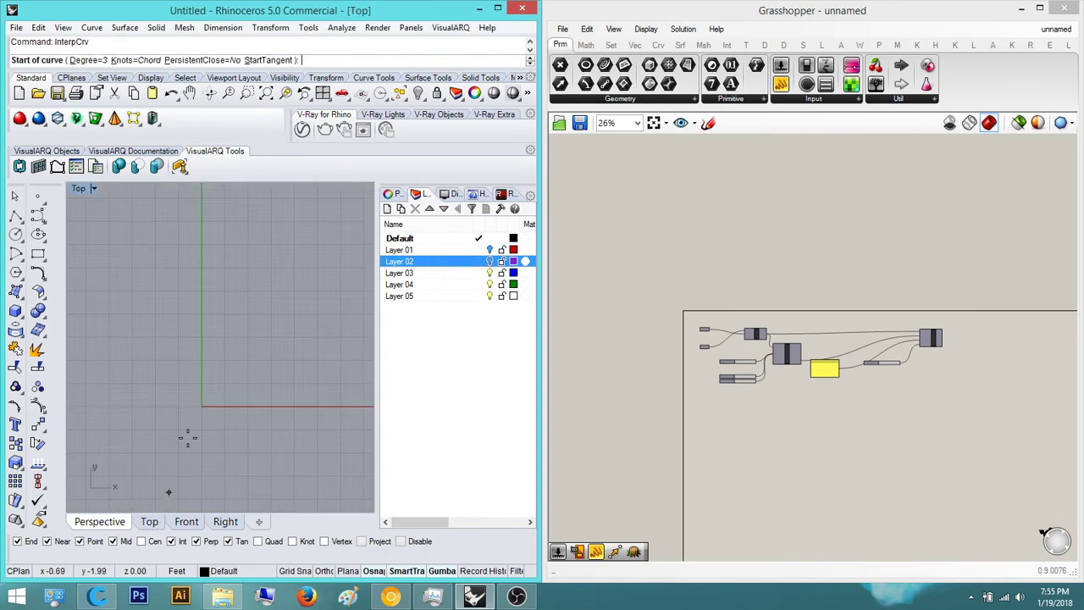
left_click(188, 521)
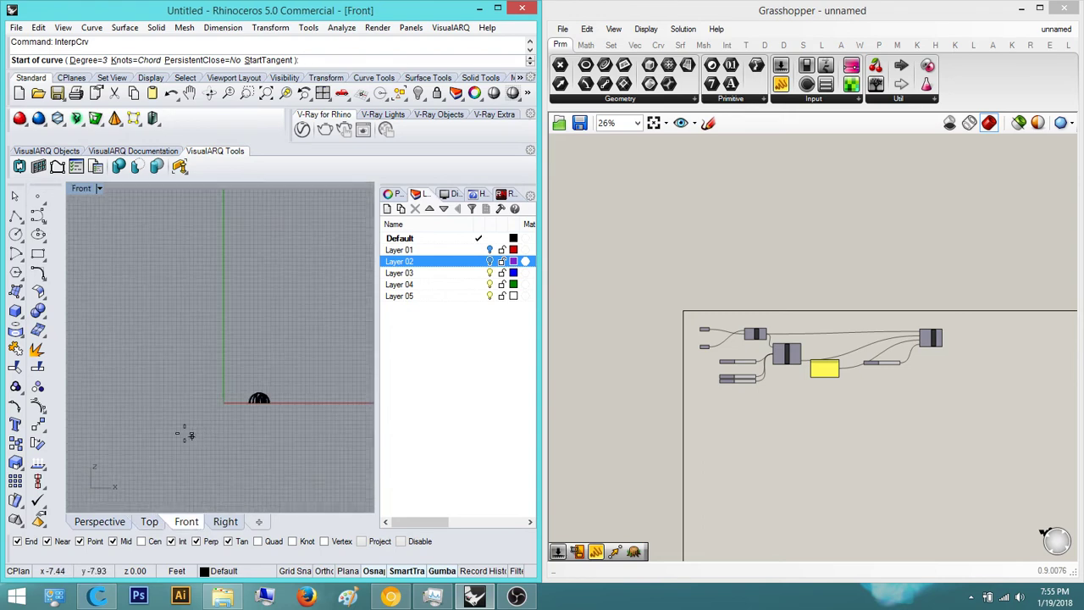
left_click(148, 409)
scroll(160, 397, "up", 4)
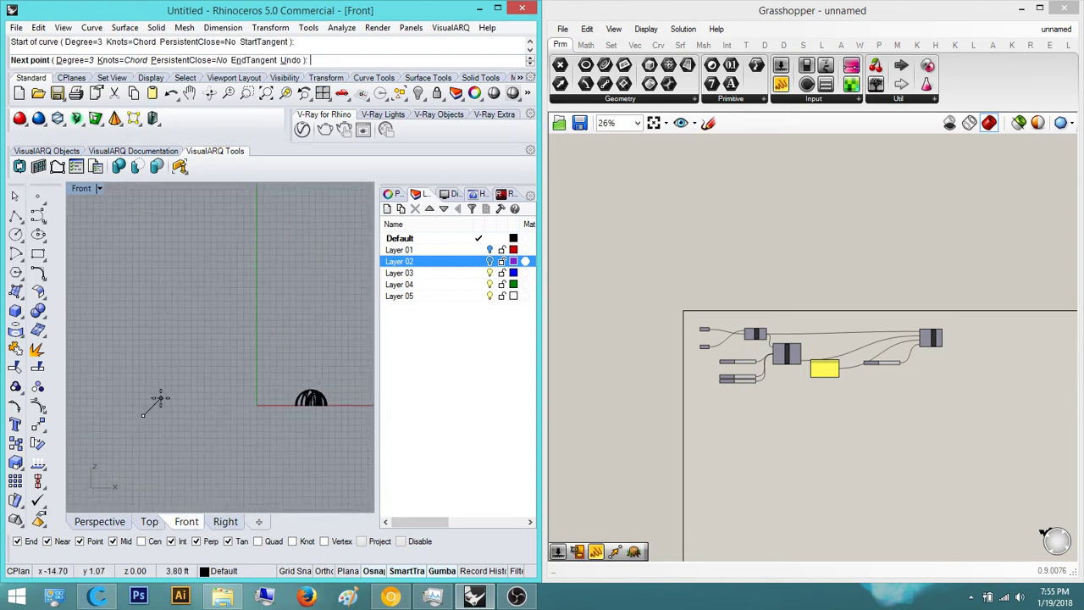
left_click(159, 403)
left_click(217, 398)
left_click(264, 416)
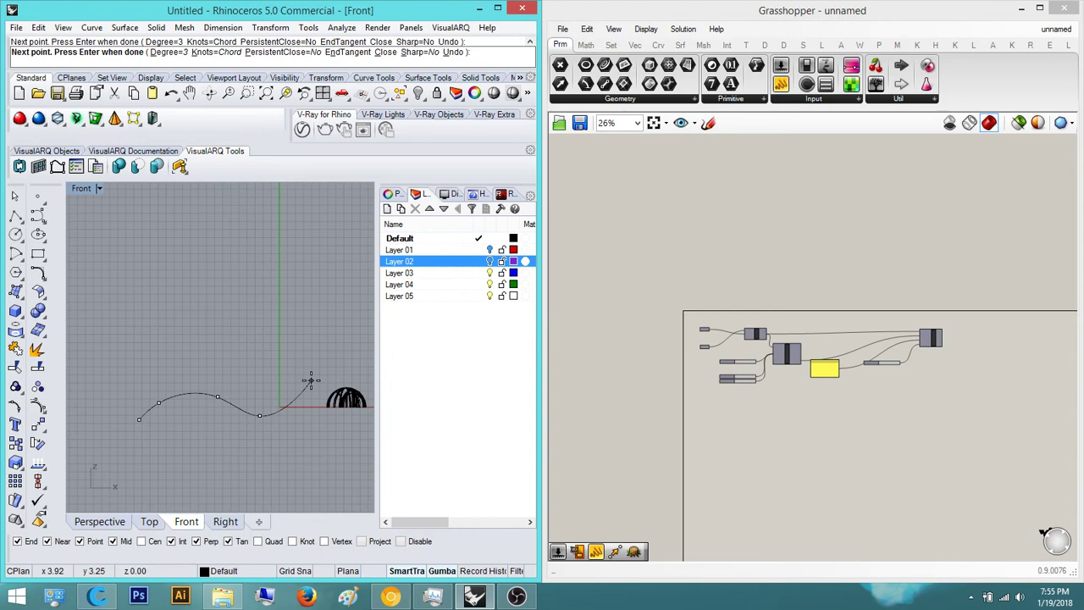
left_click(310, 382)
key("Return")
Draw a second interpolated curve above the first in the Front view, with six points and a tall crest near its right end
key("Return")
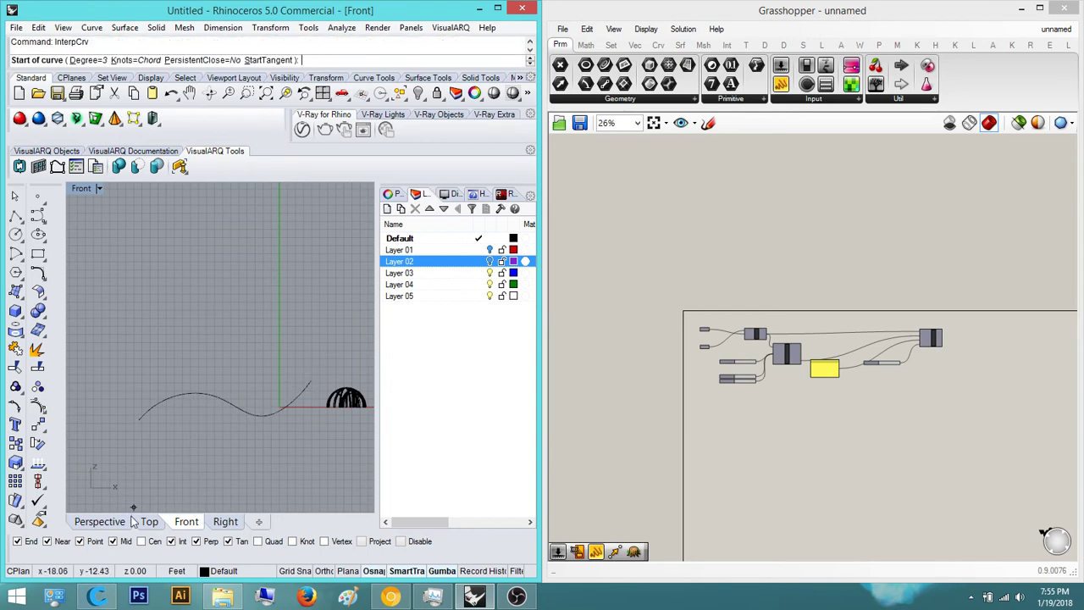
left_click(135, 361)
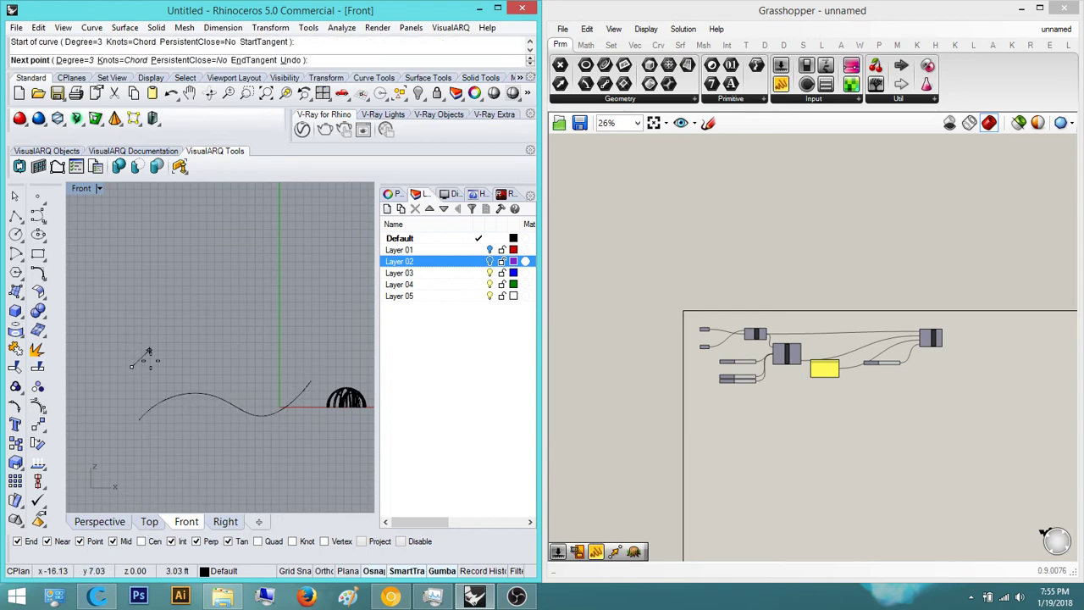
left_click(144, 385)
left_click(179, 375)
left_click(201, 373)
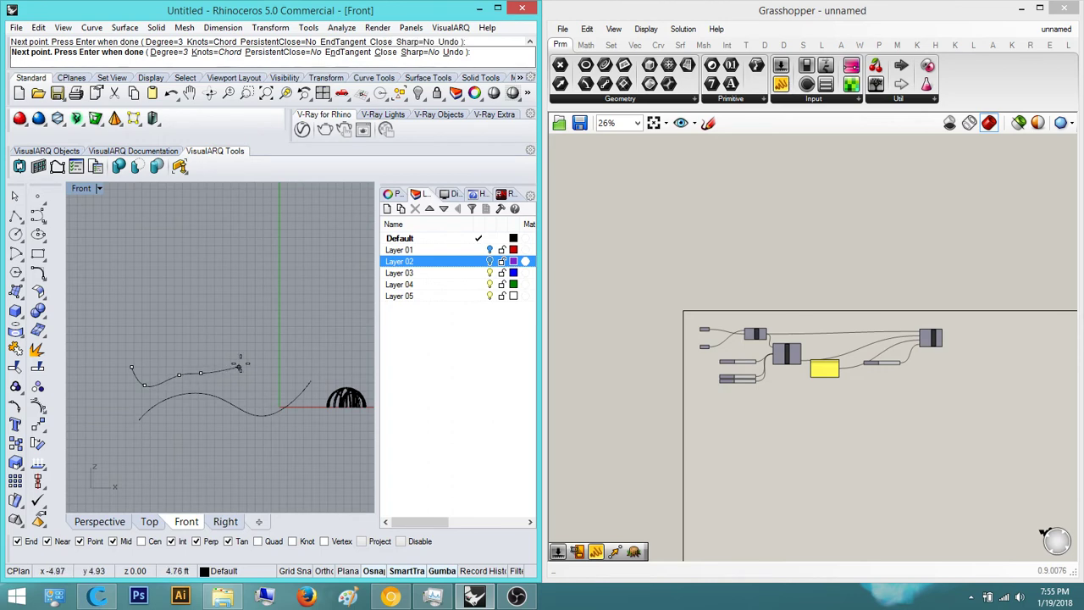
left_click(262, 316)
left_click(310, 357)
key("Return")
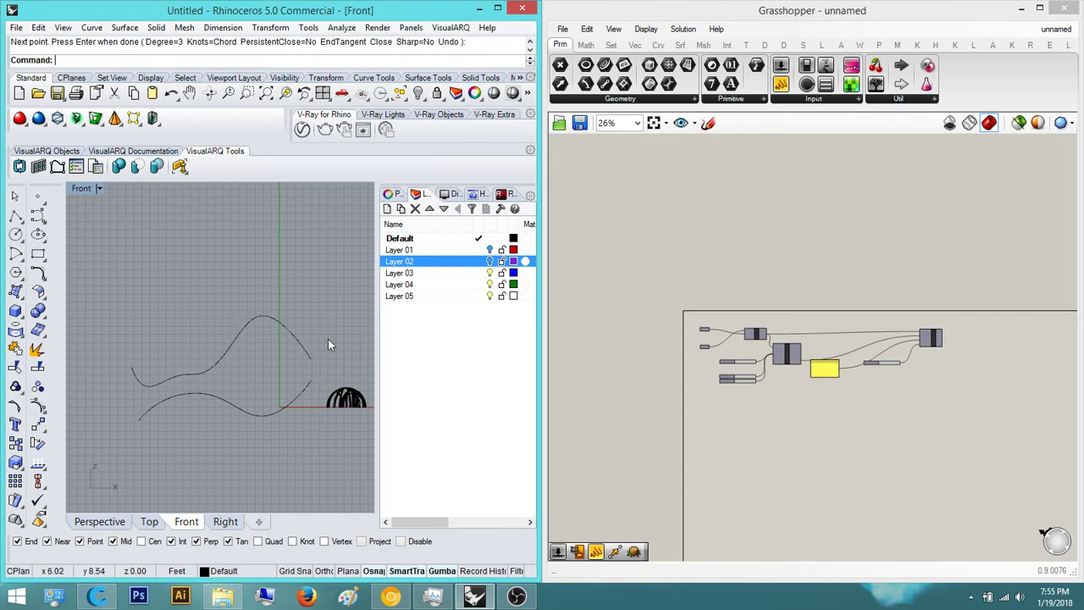
In the Perspective view, move the upper curve back along the y axis, away from the other curve, and lower it slightly
left_click(305, 349)
left_click(125, 523)
scroll(212, 388, "down", 3)
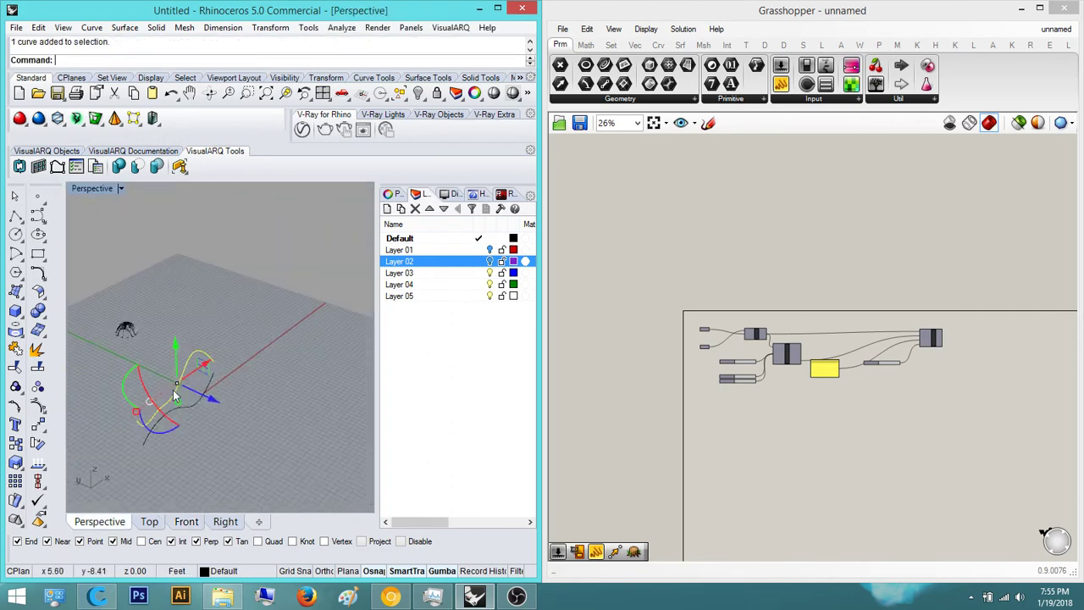
right_click_drag(212, 390, 254, 390)
left_click_drag(256, 389, 159, 358)
left_click_drag(161, 320, 161, 346)
Loft the two wavy curves into a surface with the Normal style and the default loft options
left_click(205, 359)
right_click_drag(205, 359, 254, 382)
left_click_drag(259, 385, 153, 338)
type("lotf")
key("Return")
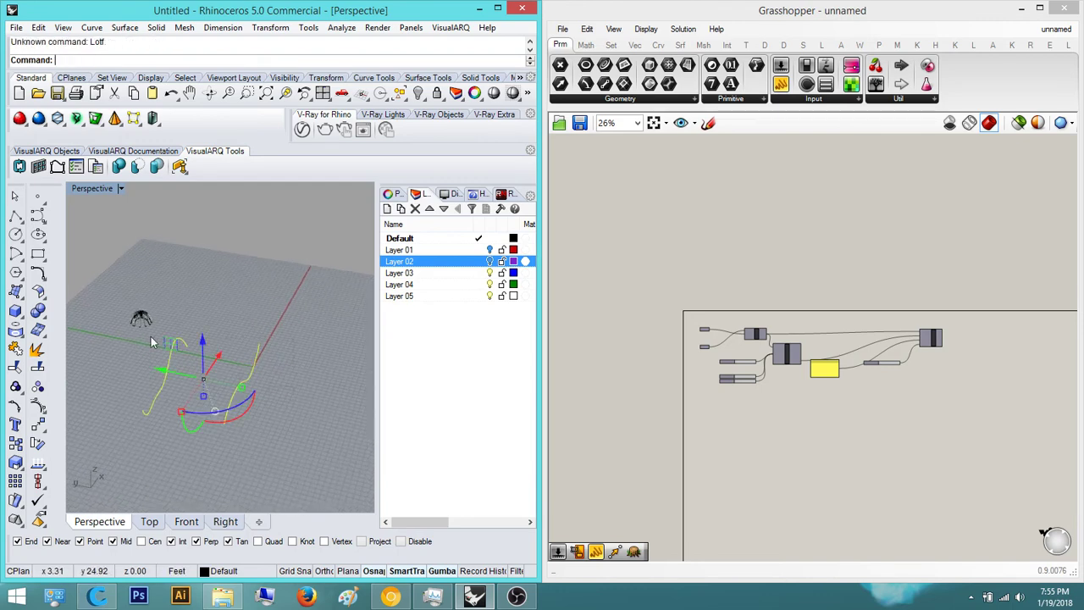
type("Loft")
key("Return")
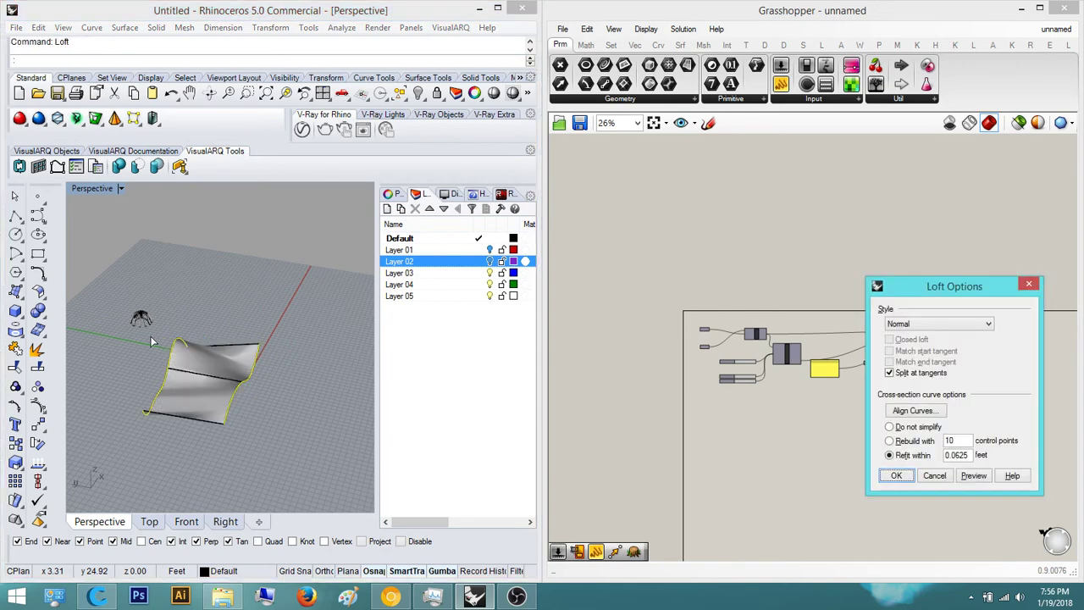
left_click(903, 475)
left_click(303, 310)
Examine the lofted surface's shape from several sides and at close range
right_click_drag(303, 310, 189, 322)
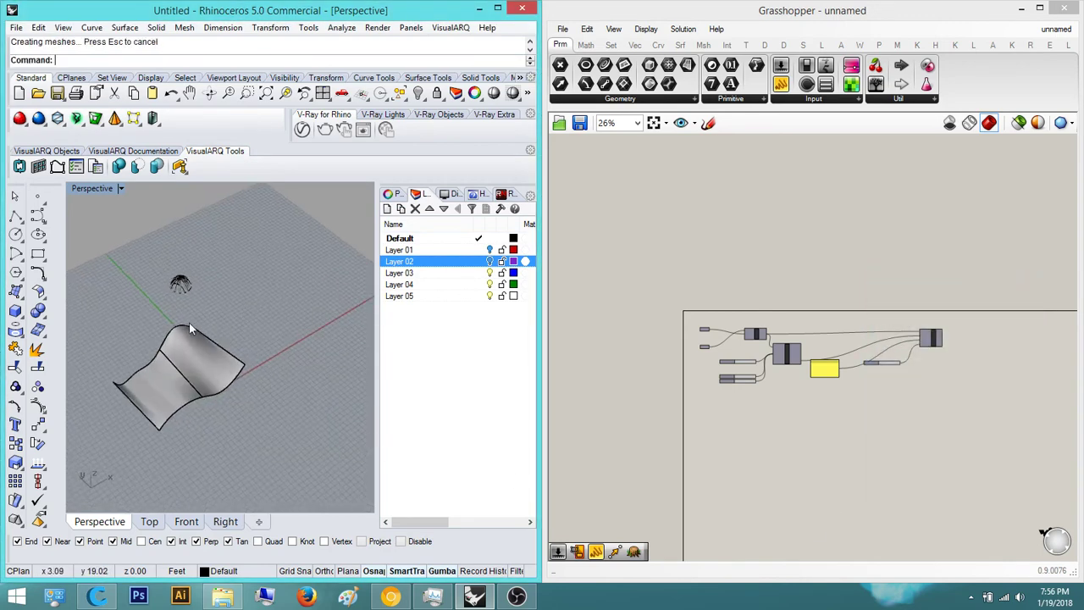
scroll(192, 356, "up", 6)
left_click(278, 331)
left_click(276, 291)
right_click_drag(276, 290, 154, 292)
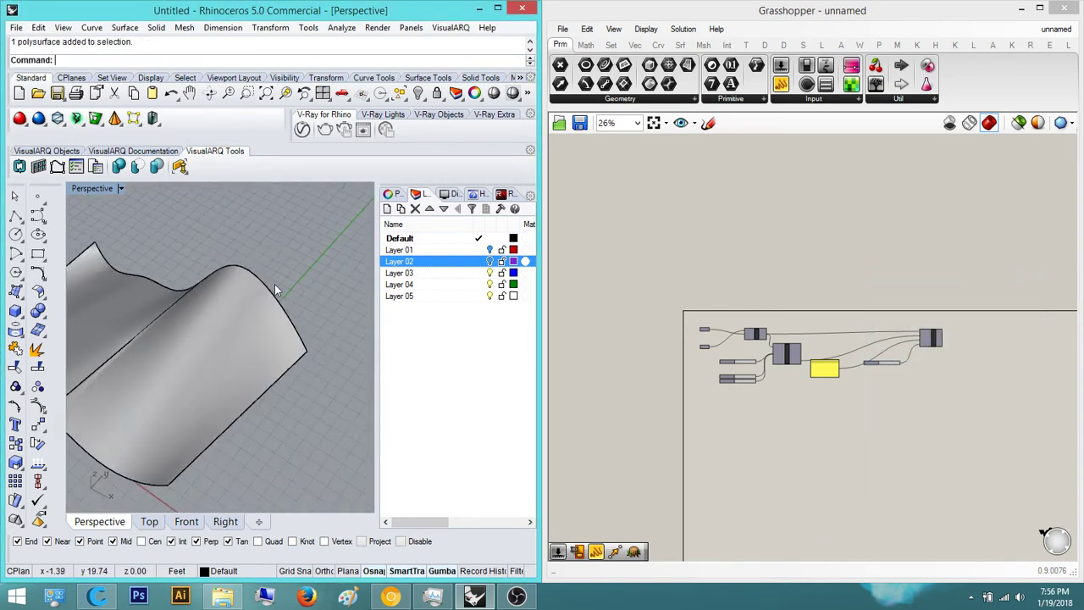
left_click(255, 277)
left_click(298, 245)
scroll(296, 246, "down", 5)
right_click_drag(296, 246, 205, 364)
scroll(194, 309, "up", 5)
scroll(300, 325, "down", 6)
scroll(229, 330, "up", 5)
left_click(249, 311)
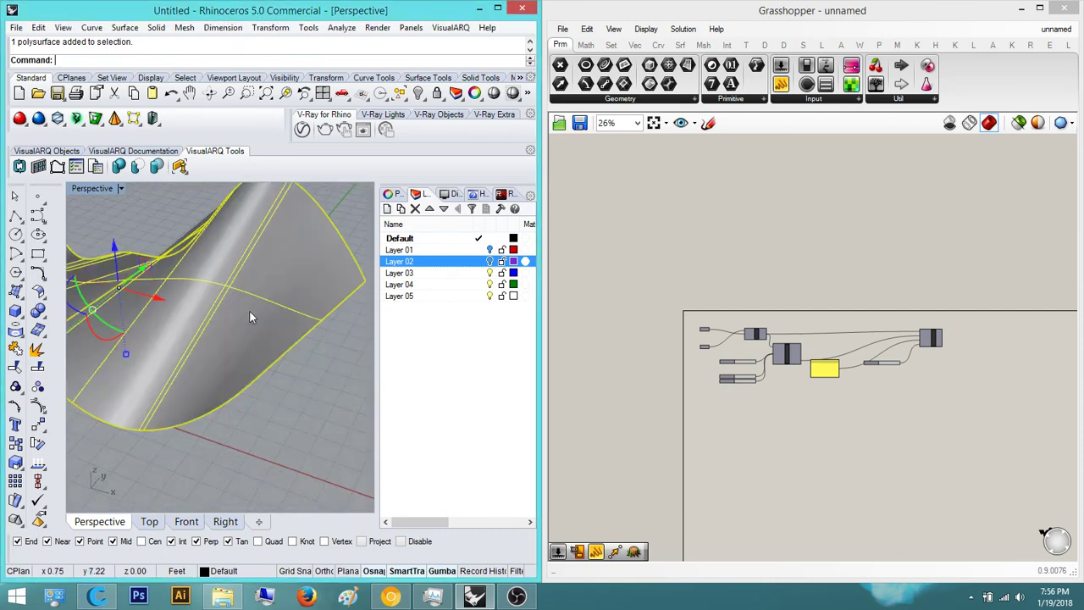
scroll(249, 316, "down", 5)
key("Escape")
scroll(267, 387, "down", 2)
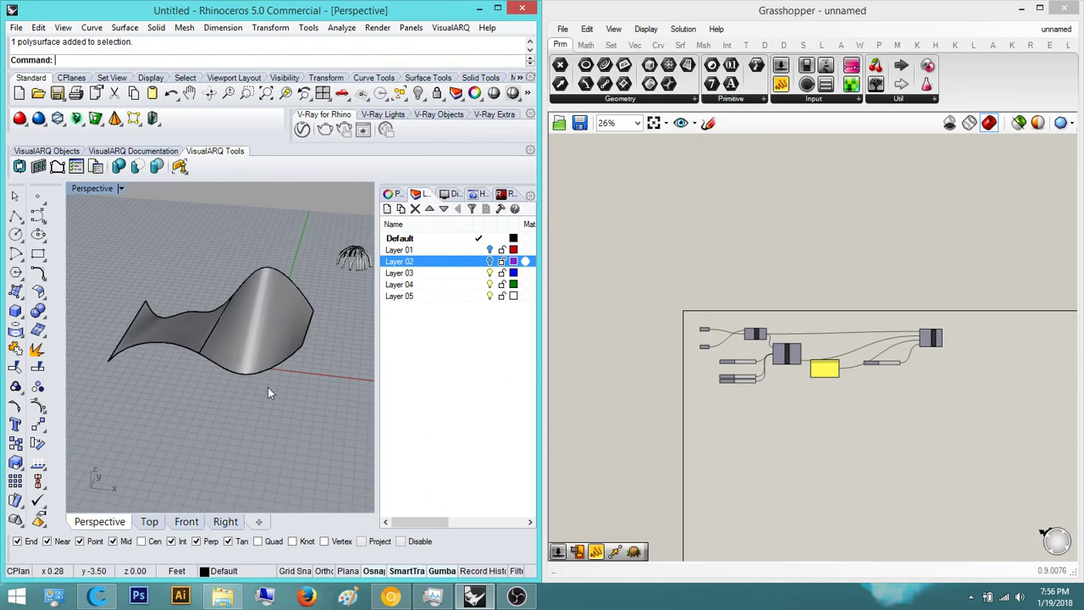
right_click_drag(238, 388, 199, 317)
scroll(199, 312, "up", 2)
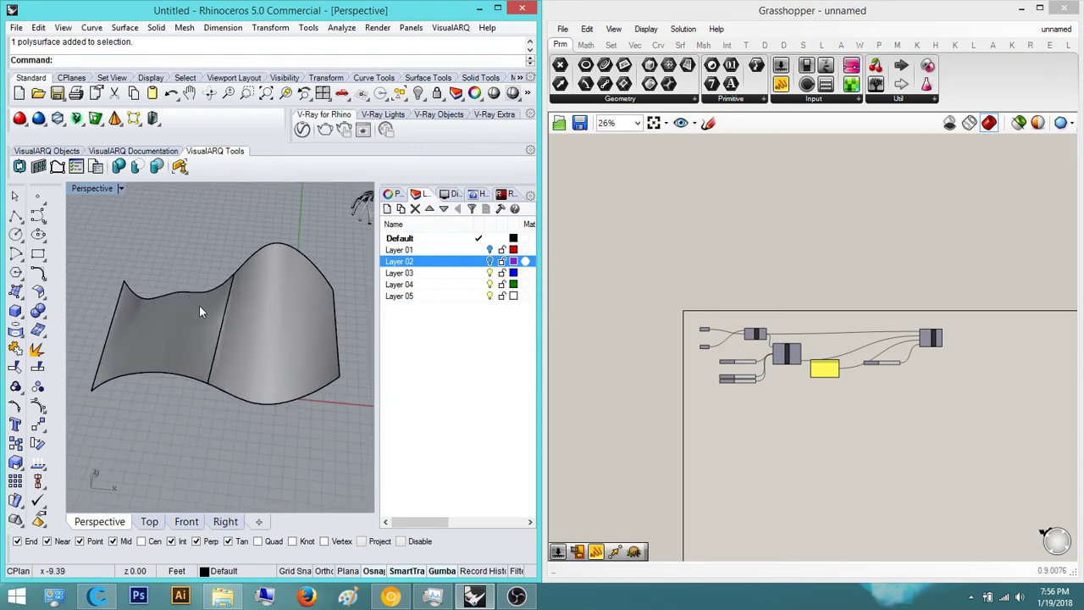
right_click_drag(233, 410, 246, 379, "shift")
scroll(251, 378, "up", 4)
scroll(250, 378, "down", 6)
type("line")
key("Return")
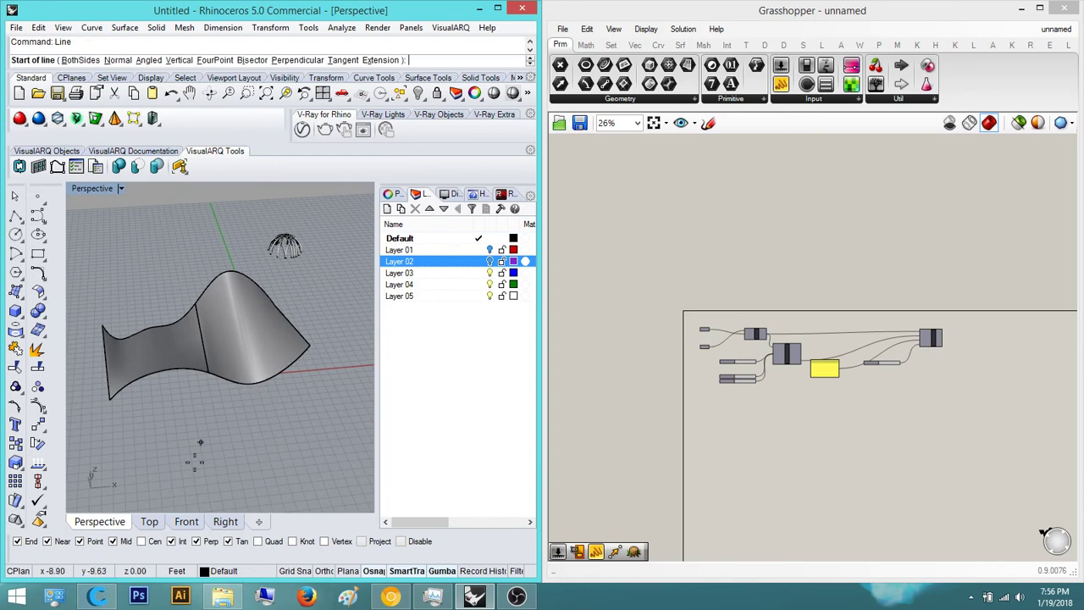
key("Escape")
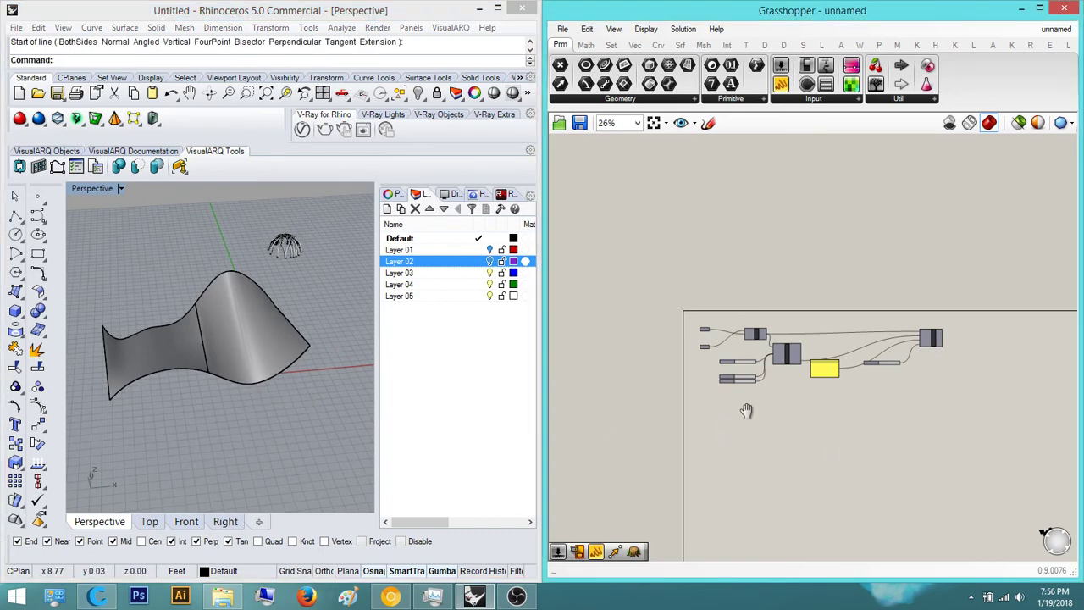
In Grasshopper, add a Brep parameter below the existing definition and assign the lofted polysurface to it
scroll(753, 398, "up", 4)
double_click(762, 387)
type("brep")
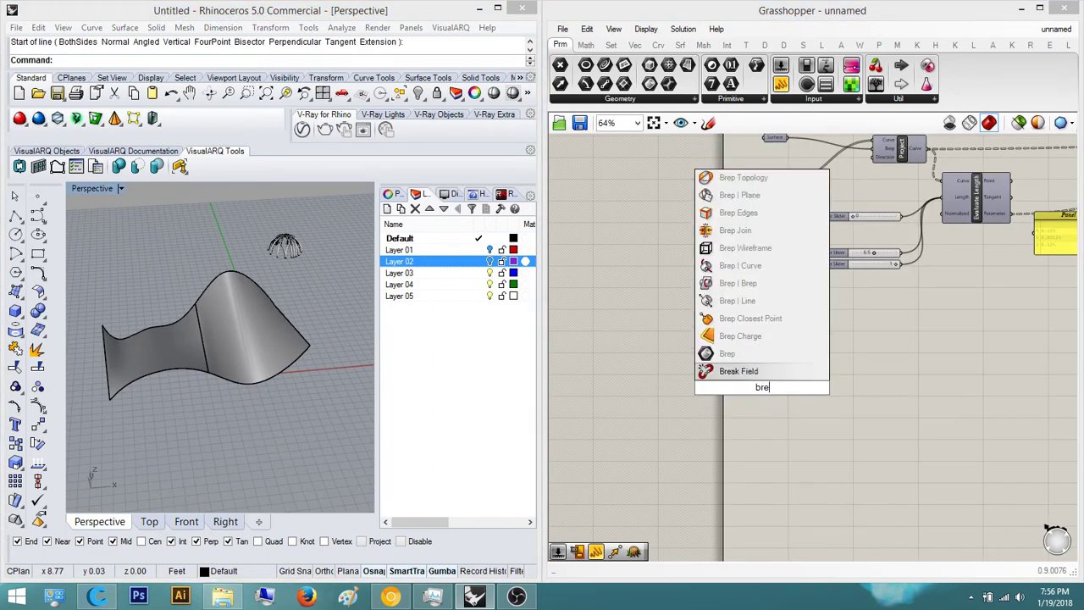
key("Return")
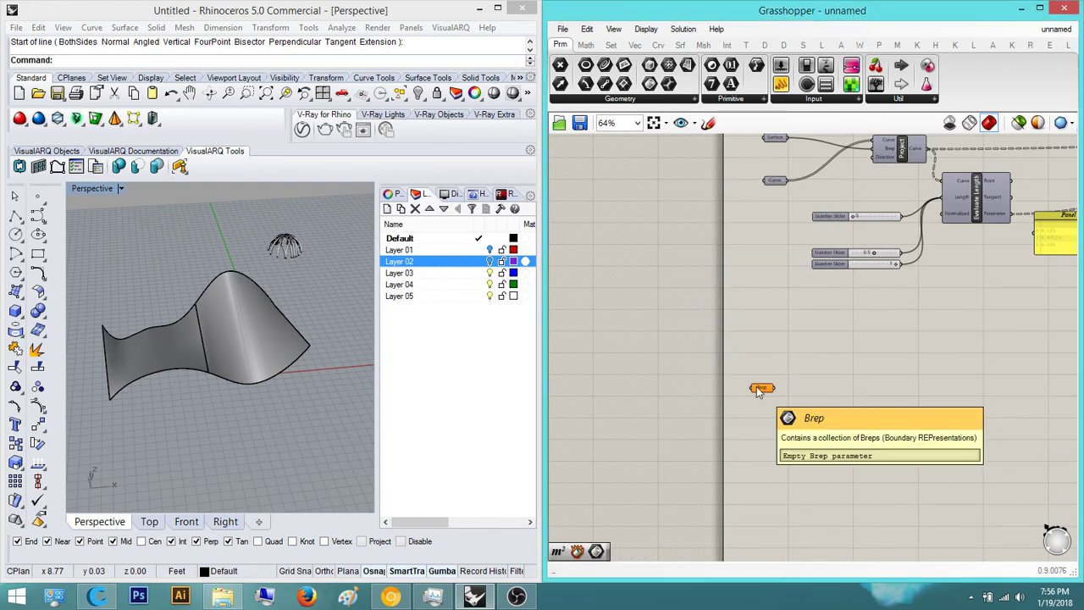
scroll(759, 389, "up", 6)
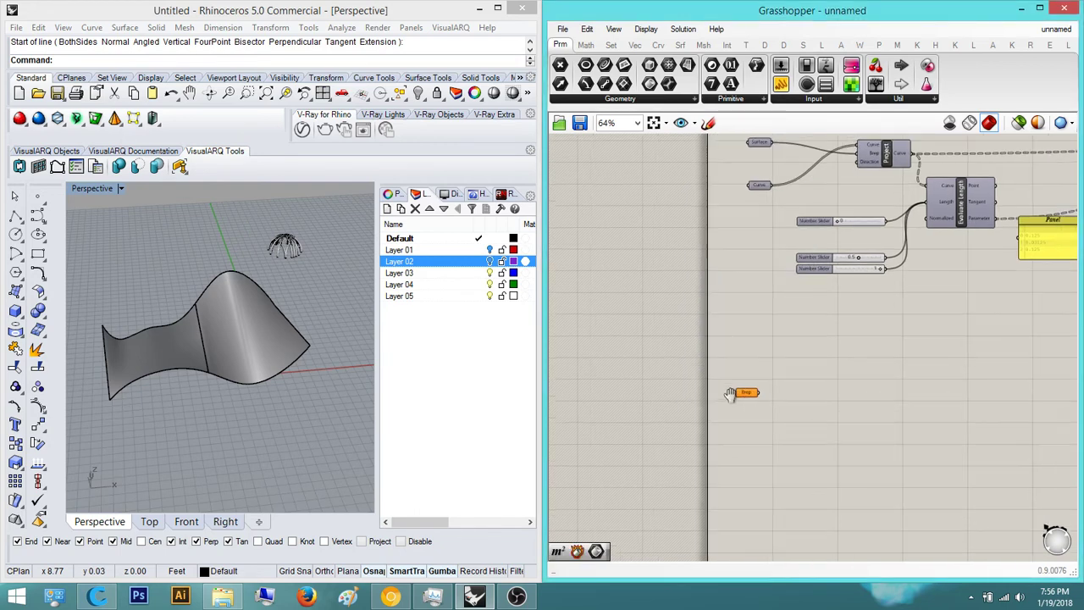
left_click(239, 328)
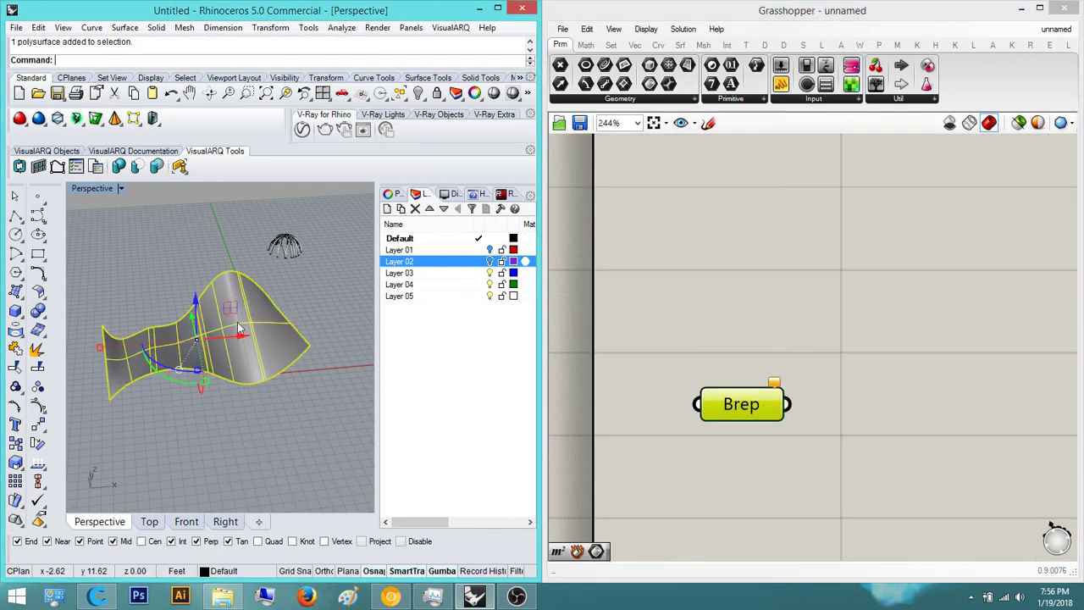
right_click(736, 411)
left_click(835, 458)
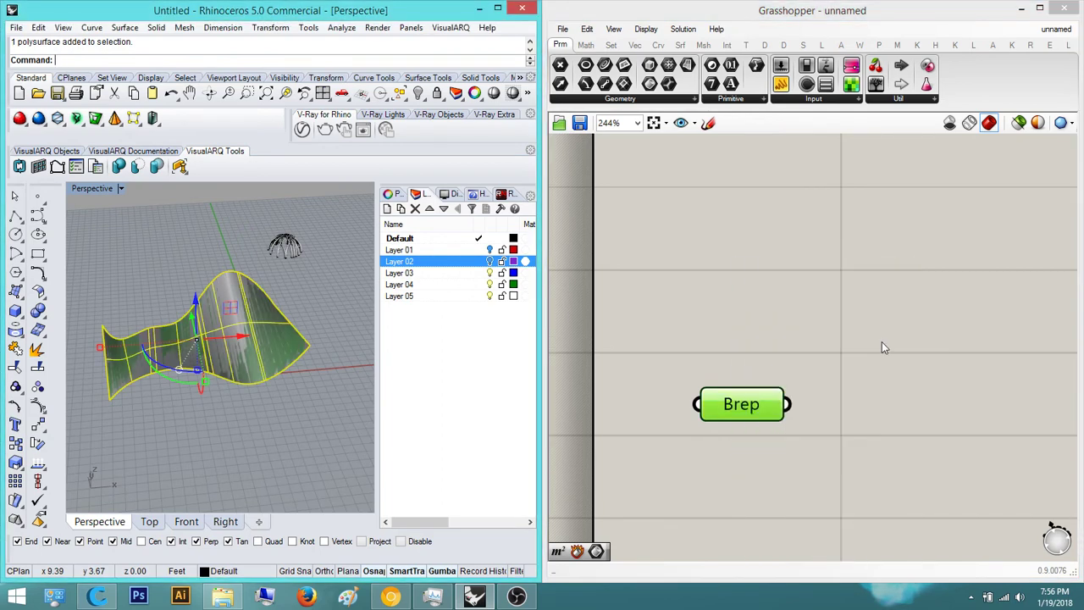
In Rhino, move the lofted polysurface onto the hidden Layer 01 so that only its Grasshopper preview is shown
scroll(776, 389, "down", 4)
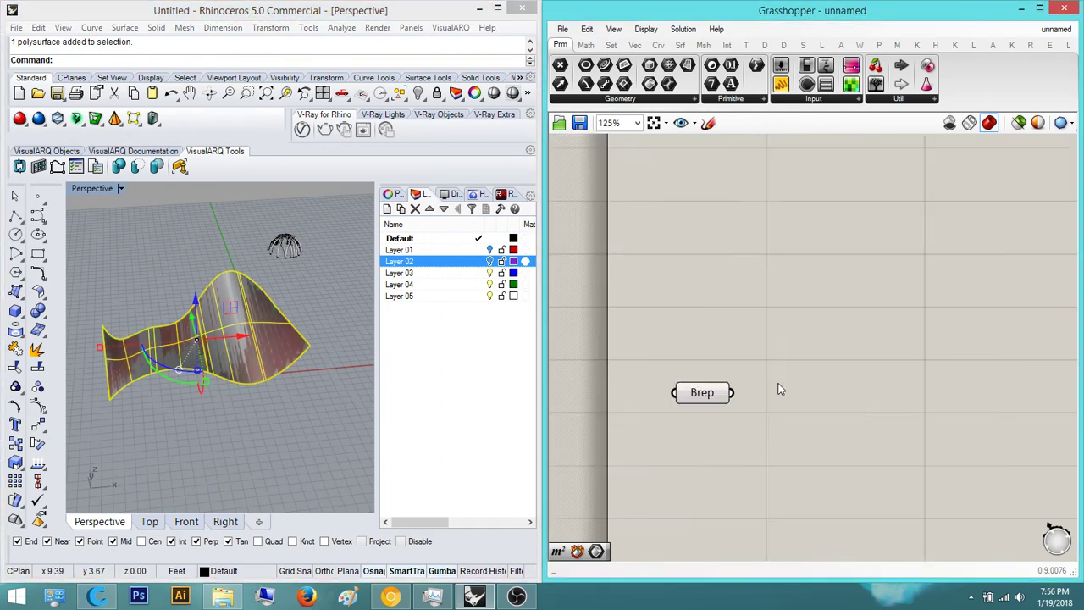
right_click(459, 250)
left_click(520, 484)
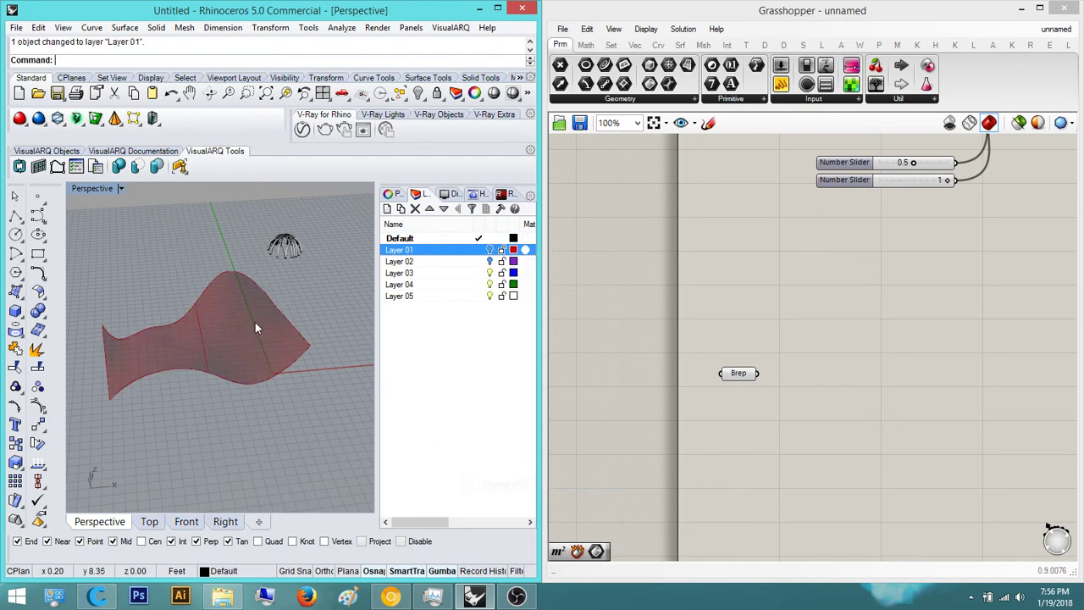
right_click_drag(317, 307, 355, 377)
Add a Curve parameter in Grasshopper and place it directly below the Brep parameter
scroll(818, 419, "up", 2)
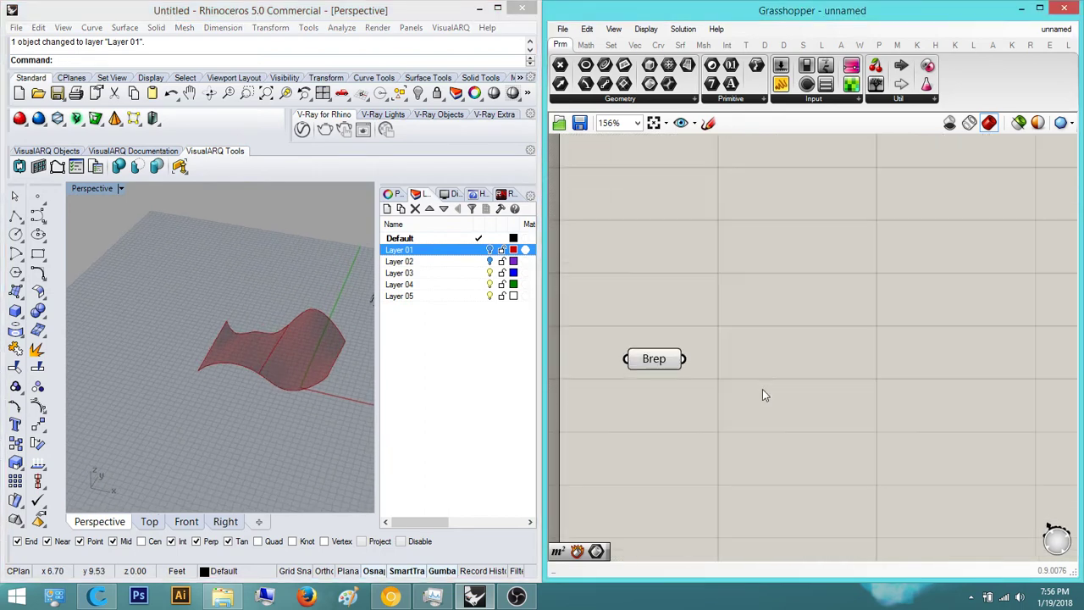
double_click(762, 387)
type("curve")
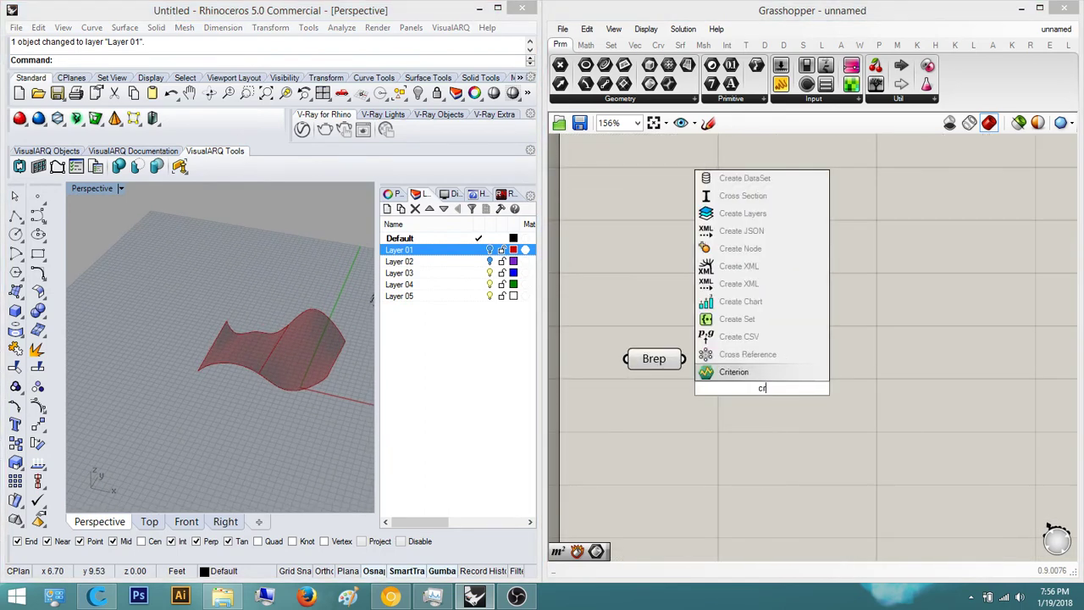
key("Return")
left_click_drag(760, 391, 649, 407)
Show the surface preview in Rhino's Top view with its whole outline in frame
left_click(144, 522)
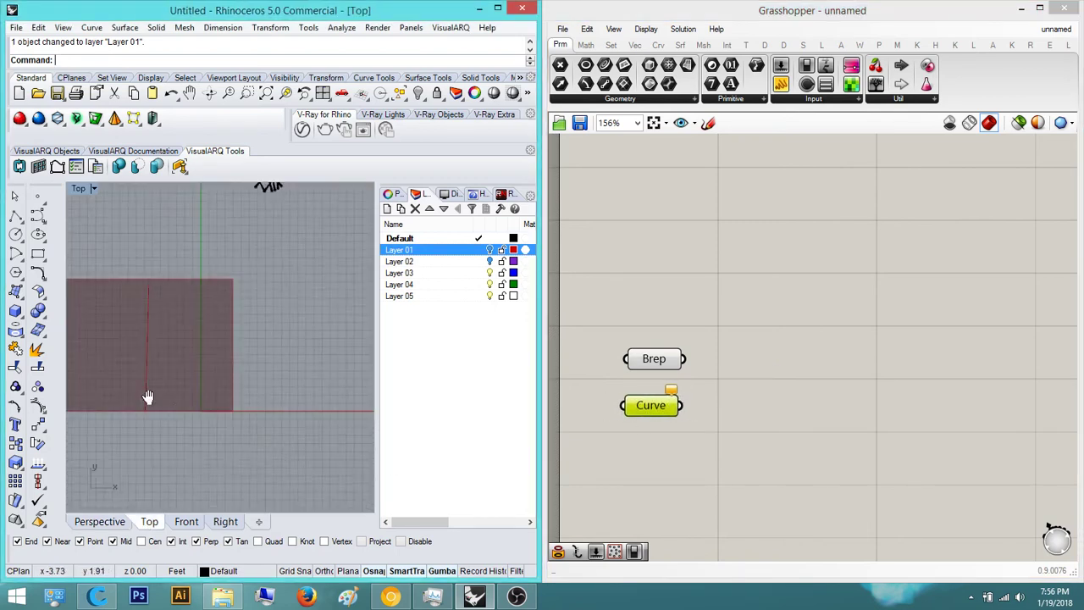
right_click_drag(148, 394, 191, 395)
scroll(224, 395, "down", 6)
scroll(237, 397, "up", 4)
type("Li")
key("Return")
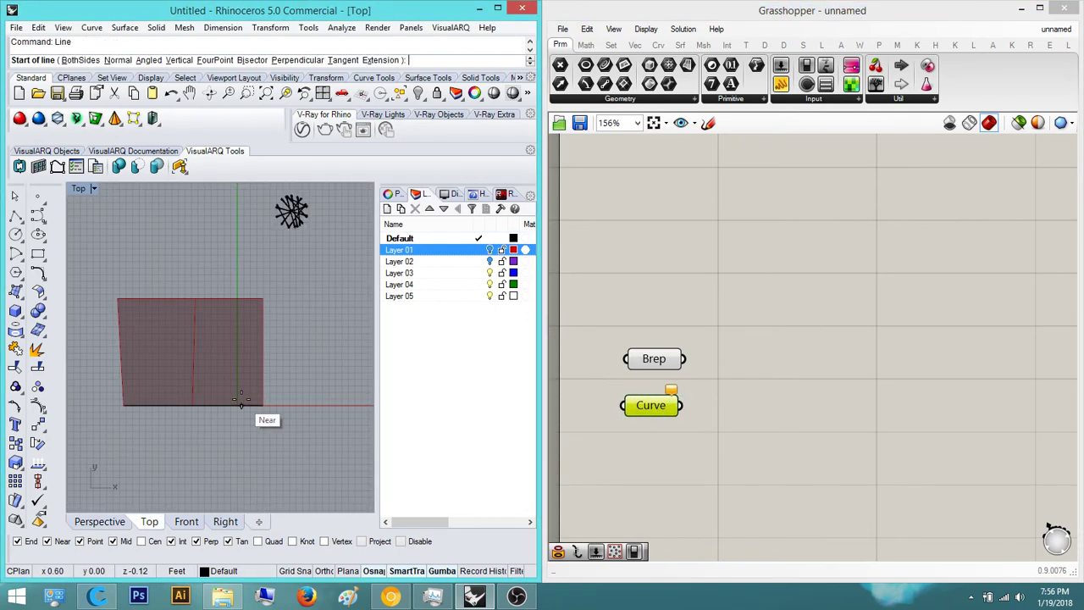
key("Escape")
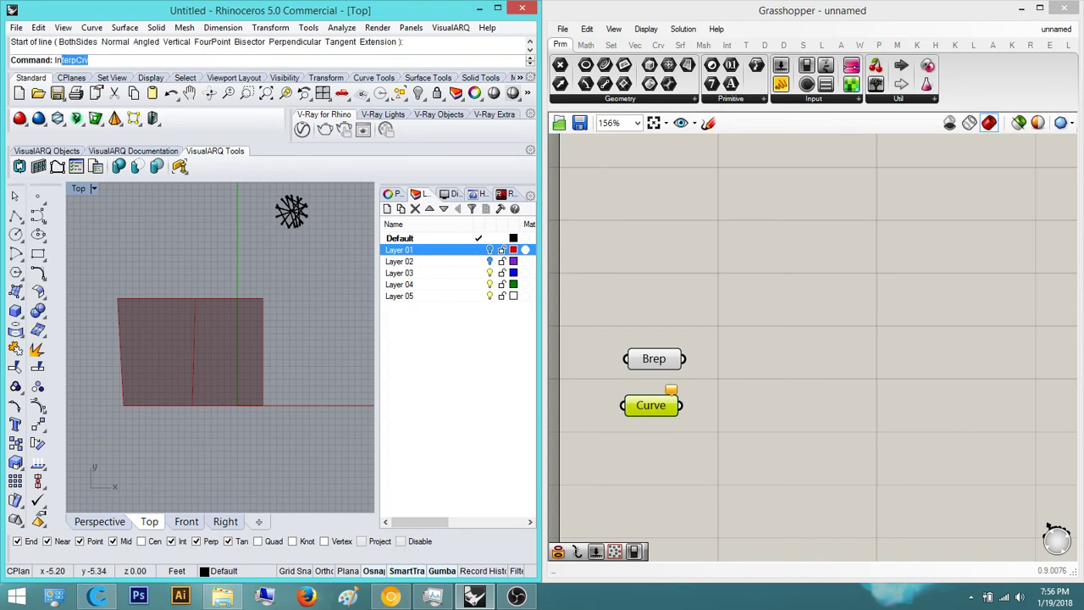
Draw an interpolated S-shaped curve across the surface's plan, from about (-18, -4) to about (-2, 26)
type("In")
key("Return")
left_click(164, 420)
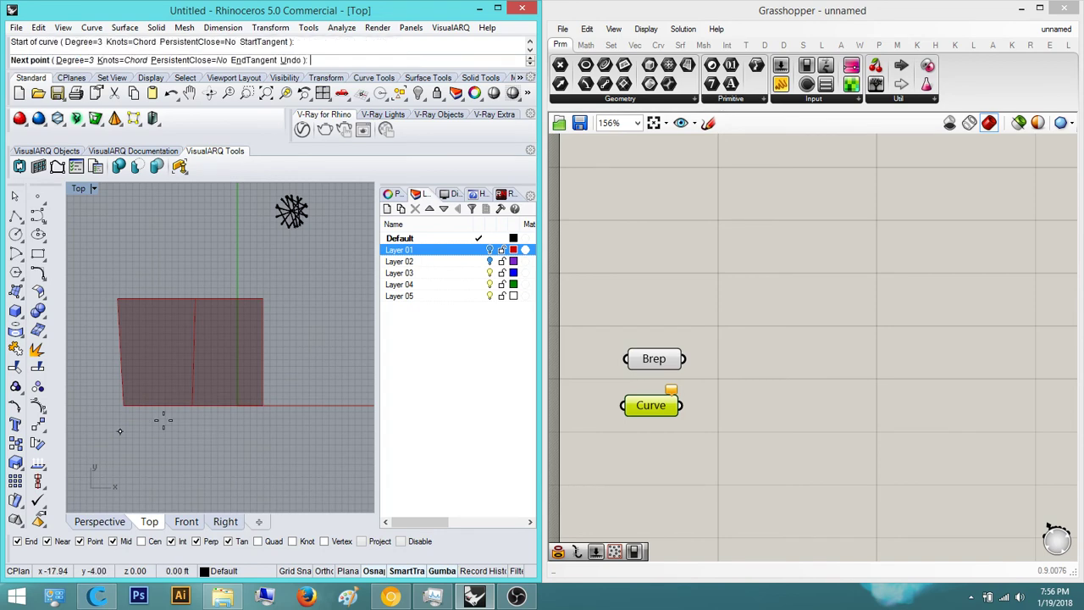
left_click(145, 365)
left_click(195, 352)
left_click(224, 335)
left_click(221, 235)
key("Return")
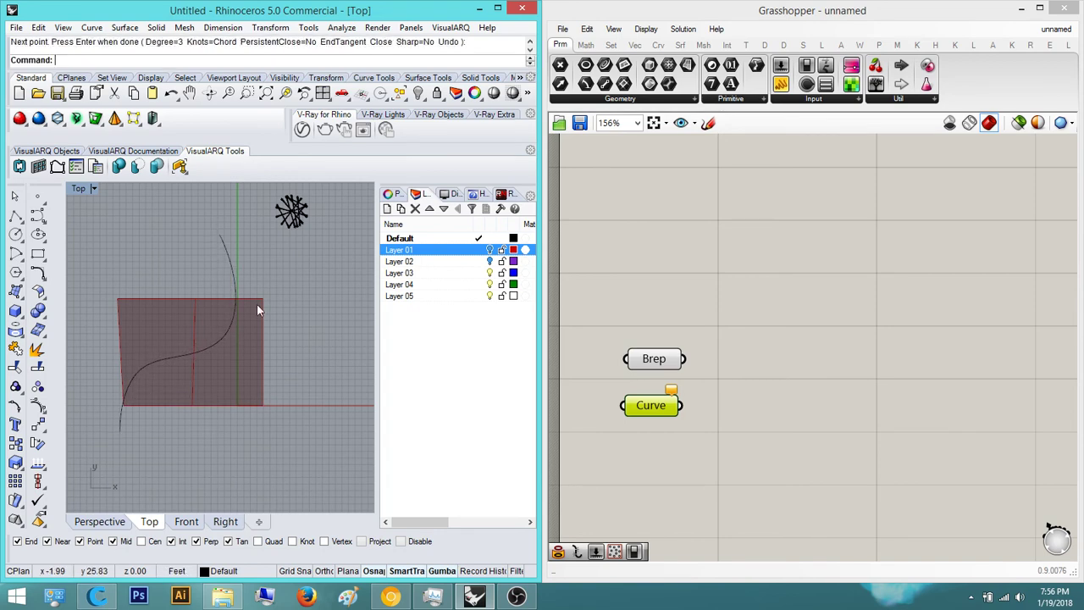
Draw a second interpolated curve through five points that crosses the S-shaped one and extends past the surface's front and back edges
key("Return")
left_click(253, 443)
left_click(232, 372)
left_click(201, 349)
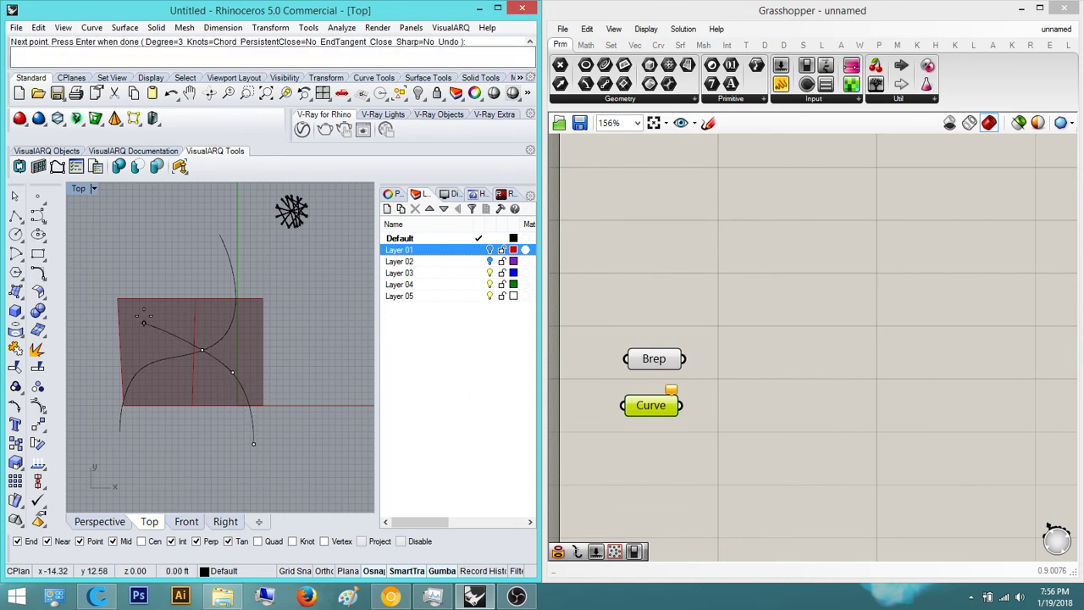
left_click(144, 322)
left_click(162, 248)
key("Return")
Draw a four-point interpolated curve from the midpoint of the surface's back edge to about (-4.5, -5), past its front edge
key("Return")
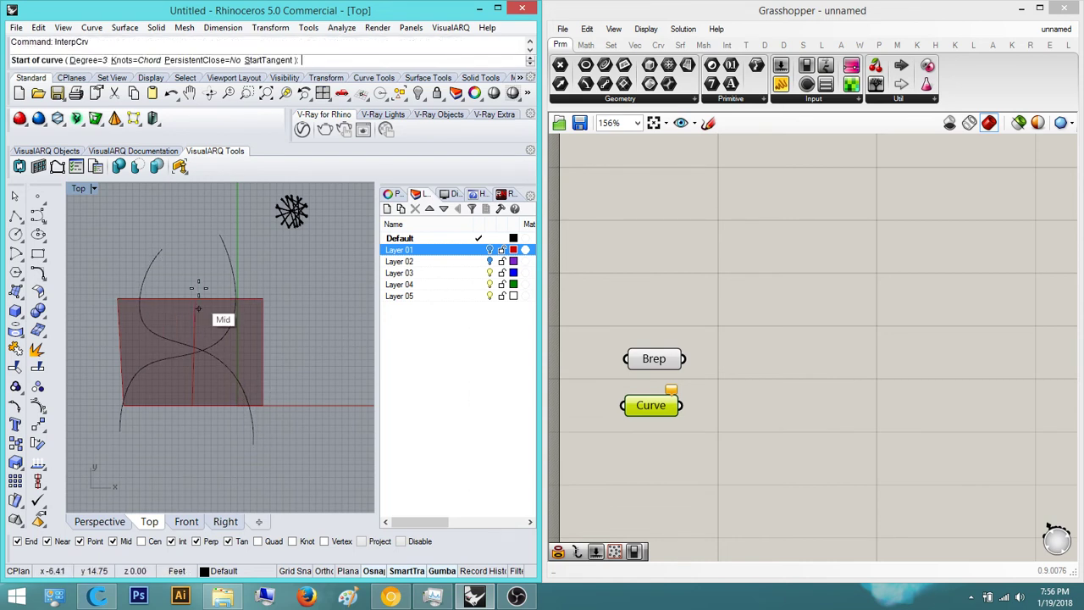
left_click(195, 298)
left_click(186, 345)
left_click(202, 392)
left_click(209, 436)
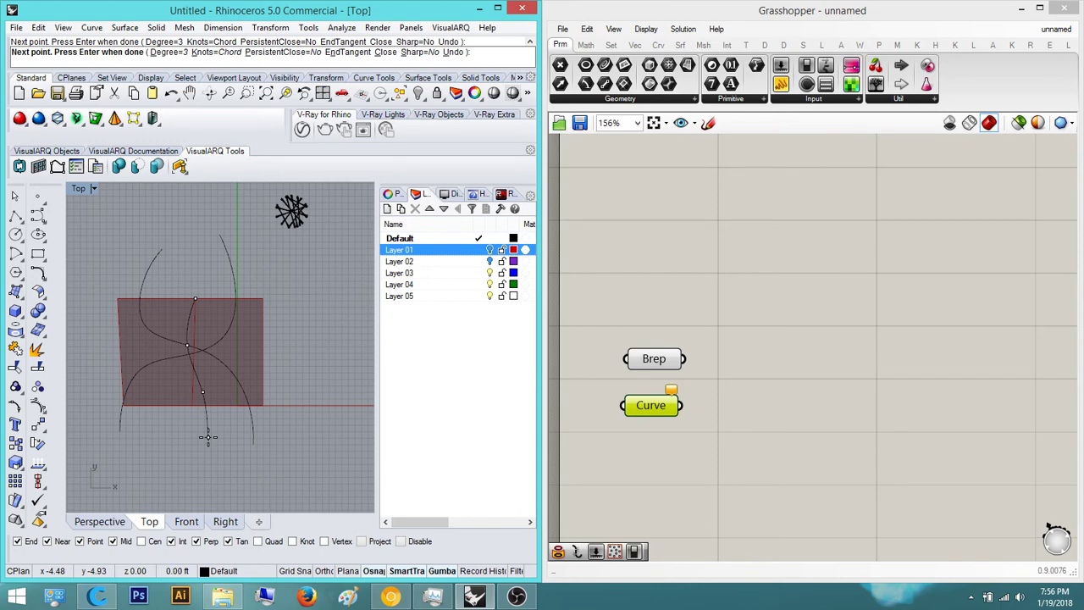
key("Return")
Draw a three-point interpolated curve from beyond the surface's right side across it to about (-6.5, 21), behind the back edge
key("Return")
left_click(299, 381)
left_click(218, 336)
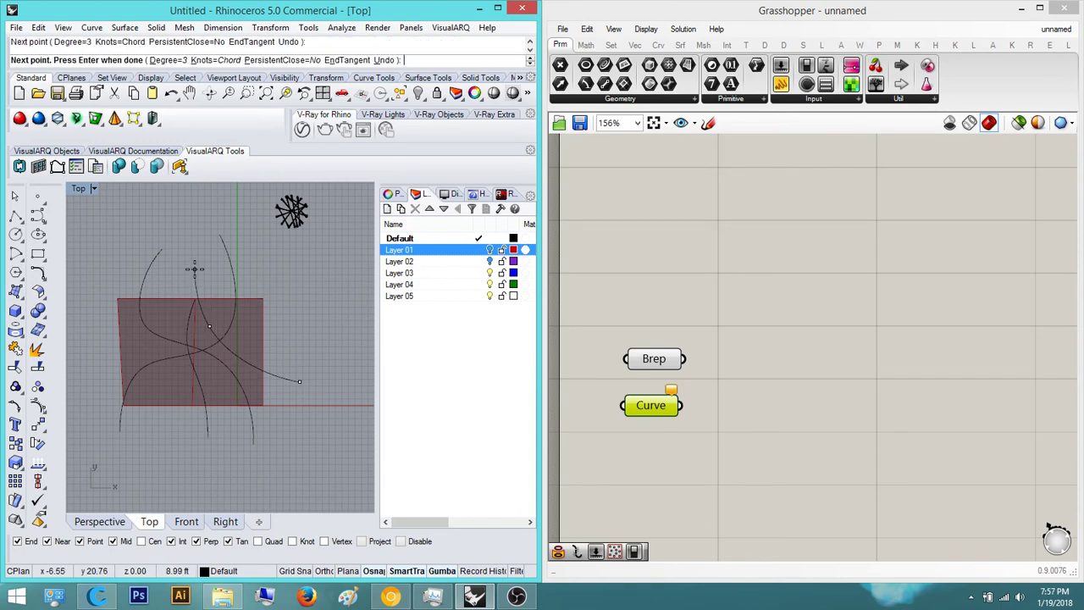
left_click(194, 271)
key("Return")
Draw a seven-point interpolated curve looping around the surface's interior and ending near (-8, 22), and show the model in Perspective view
key("Return")
left_click(280, 310)
left_click(223, 346)
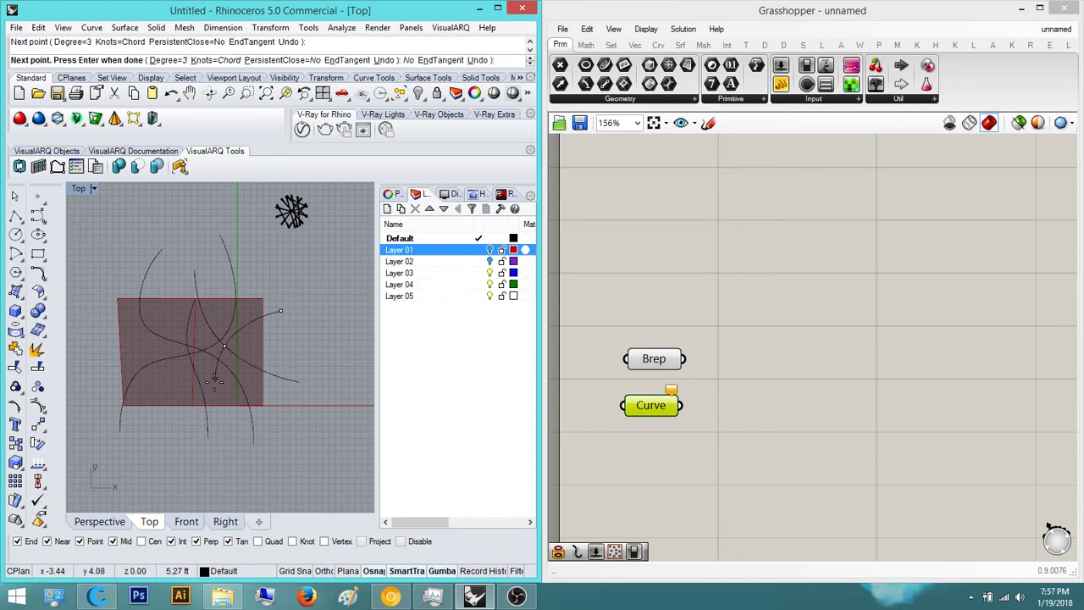
left_click(214, 385)
left_click(163, 390)
left_click(135, 353)
left_click(173, 314)
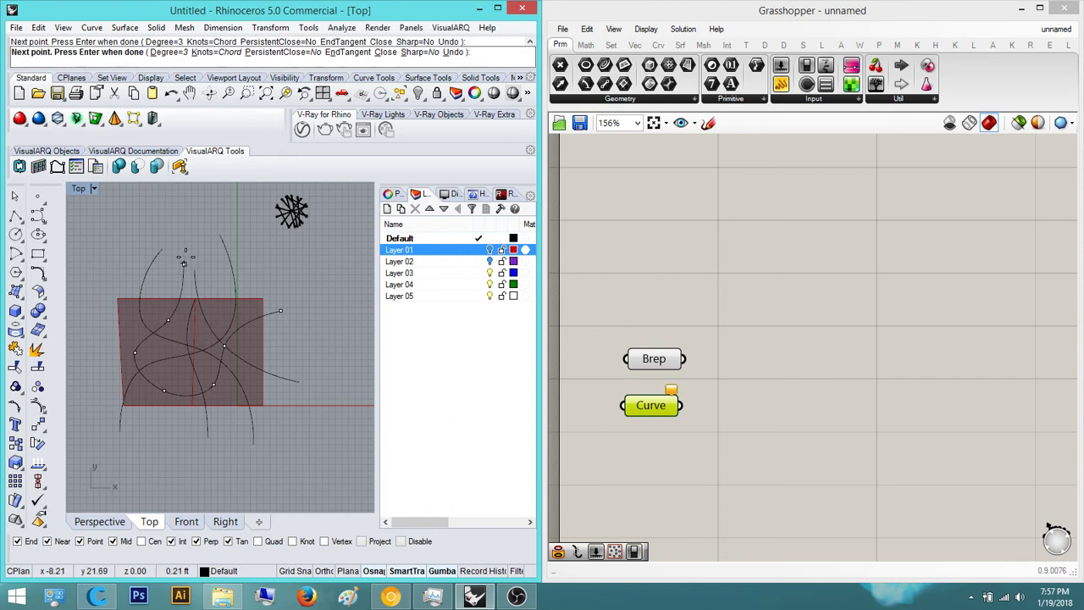
left_click(184, 265)
key("Return")
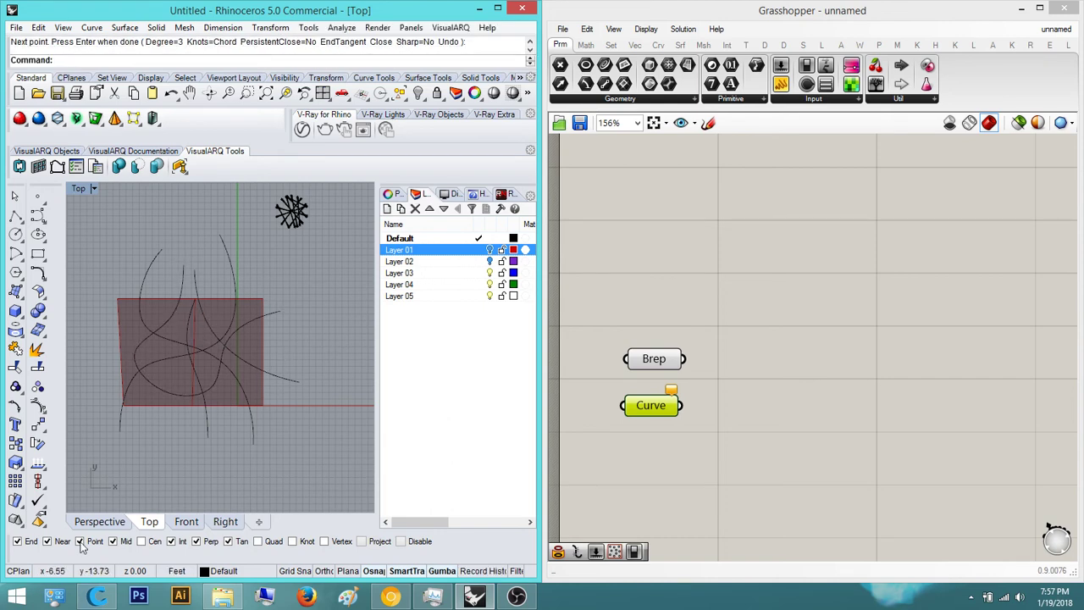
left_click(96, 523)
right_click_drag(202, 415, 237, 362)
key("ctrl+a")
left_click_drag(230, 313, 235, 350)
key("ctrl+z")
left_click(292, 448)
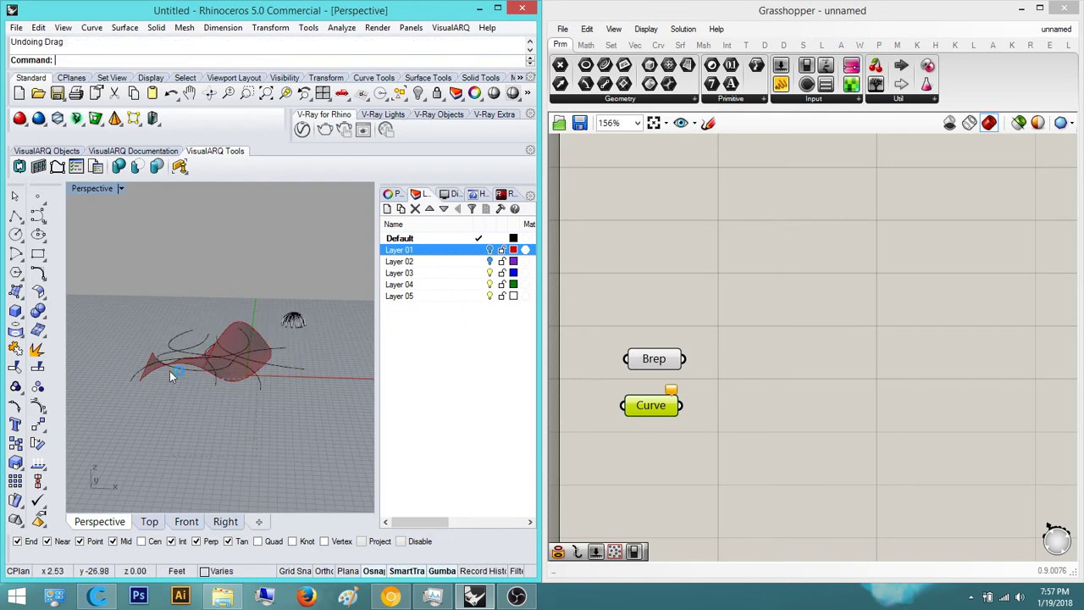
Move the curves straight down below the wavy surface and reference them all in Grasshopper's Curve parameter
left_click(170, 334)
left_click_drag(219, 308, 272, 438)
left_click(174, 406)
right_click_drag(174, 406, 224, 399)
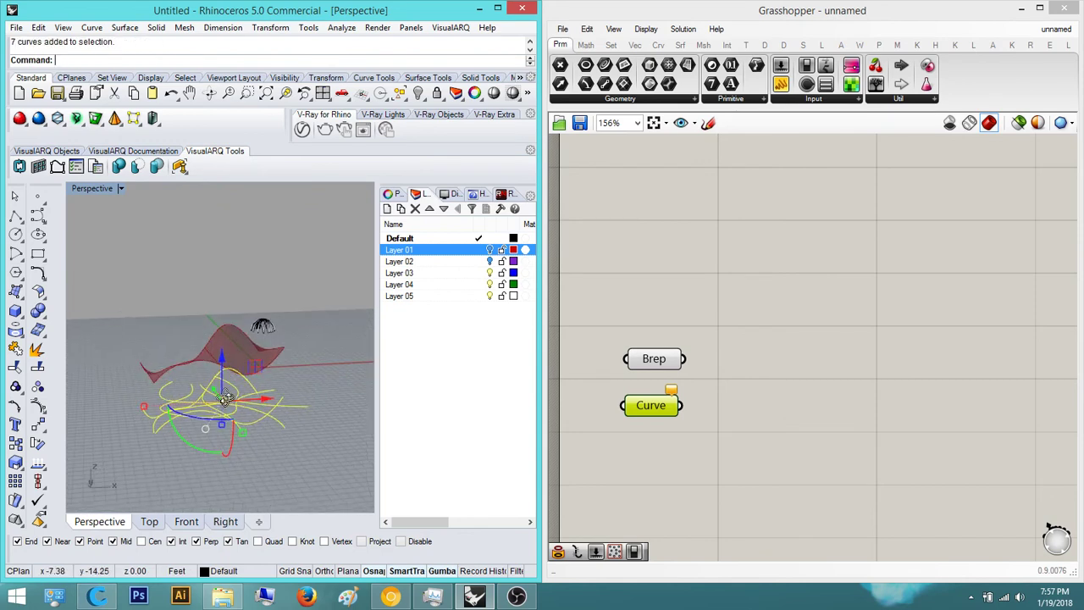
right_click(635, 408)
left_click(716, 476)
Add a Project component and wire the Curve and Brep parameters into its Curve and Brep inputs
right_click_drag(685, 407, 627, 421)
double_click(726, 426)
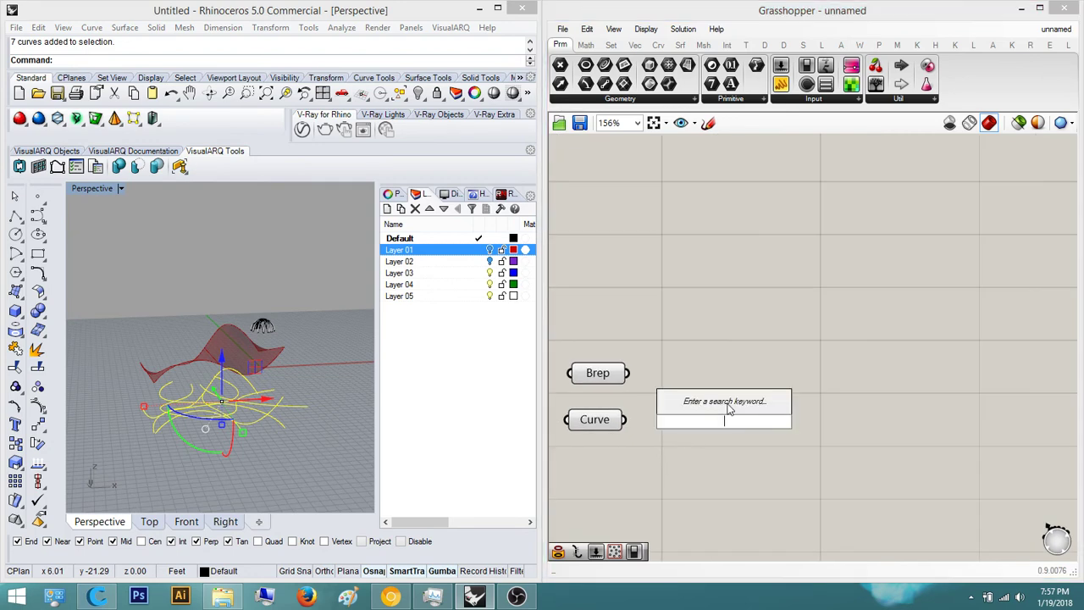
type("project")
key("Return")
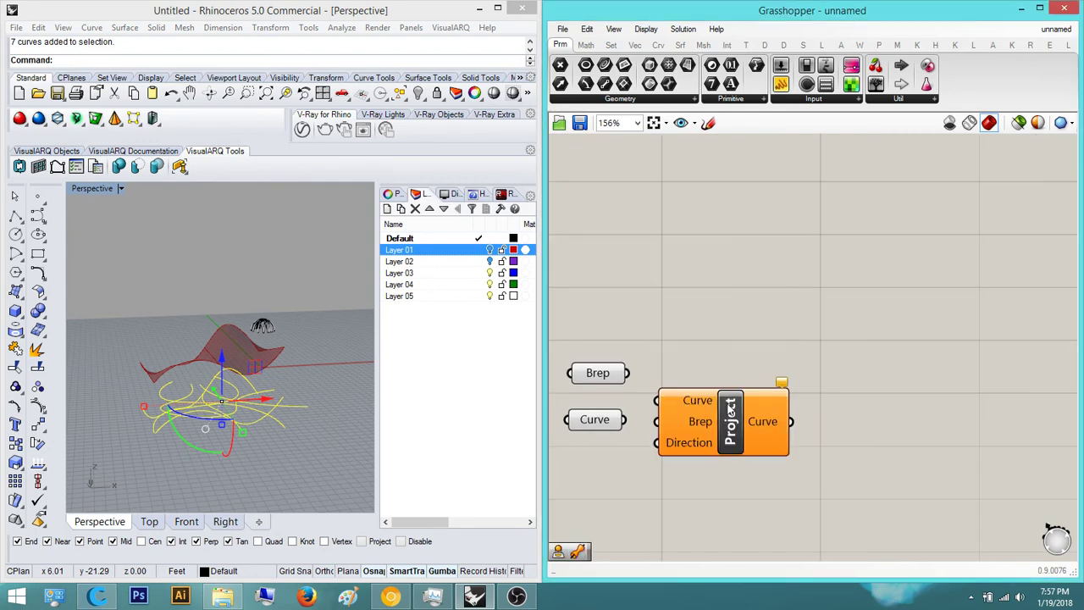
scroll(690, 403, "up", 1)
left_click_drag(665, 433, 604, 365)
left_click_drag(825, 360, 600, 423)
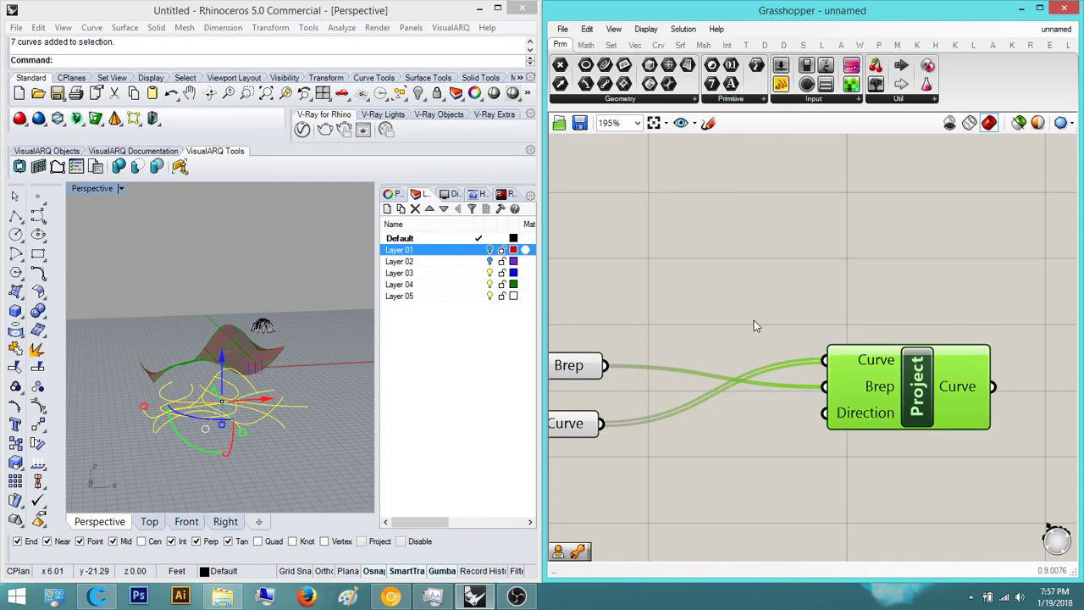
left_click(753, 320)
right_click_drag(161, 325, 351, 266)
scroll(225, 389, "up", 5)
scroll(227, 387, "down", 4)
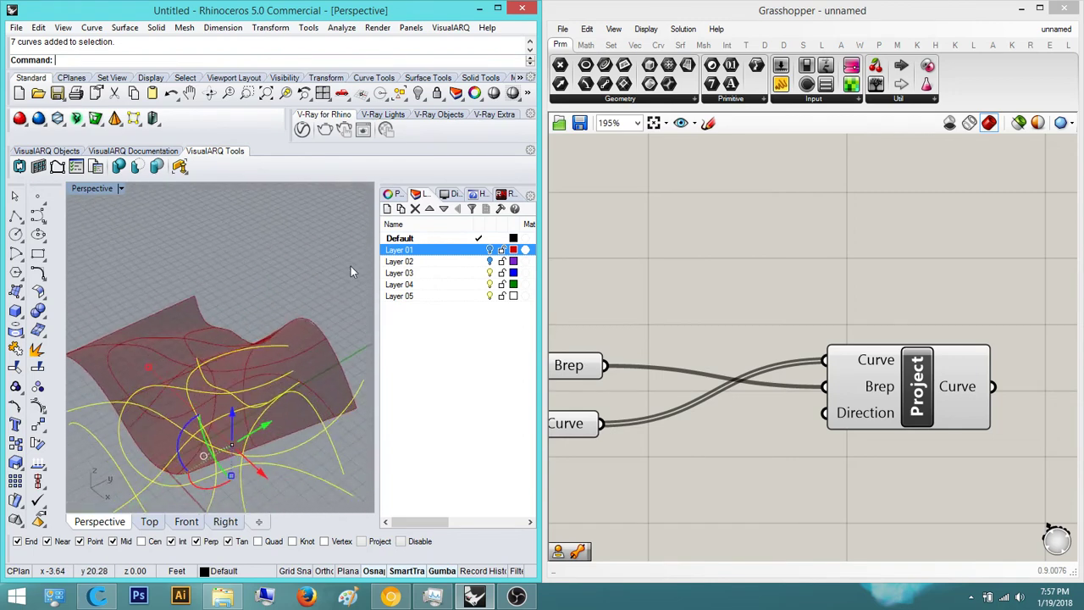
Add a Pipe component beside Project and feed the projected curves into its Curve input
scroll(769, 366, "down", 3)
right_click_drag(769, 366, 866, 359)
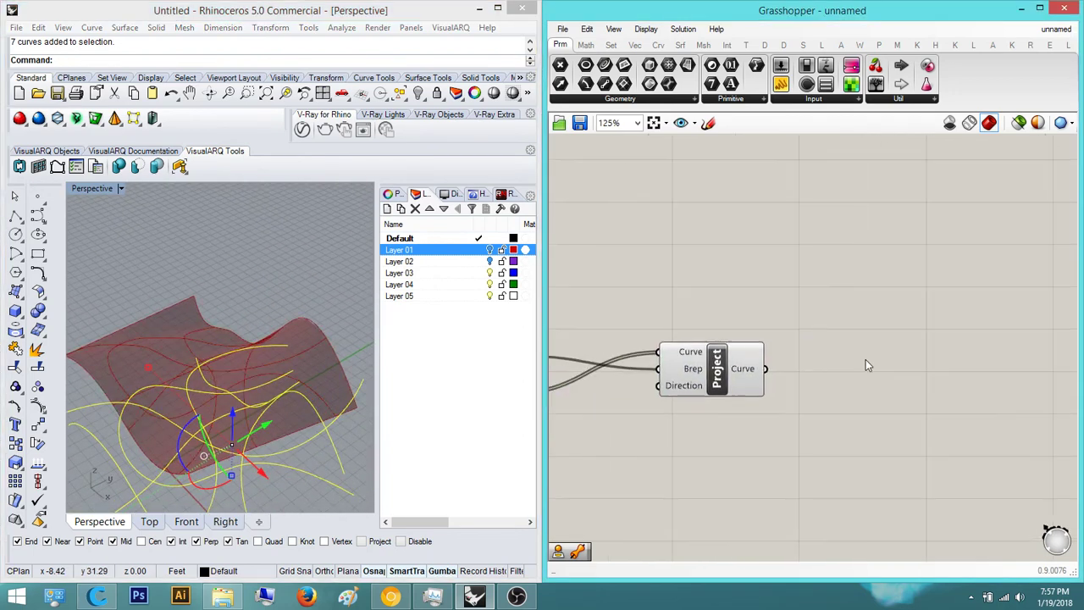
double_click(866, 359)
type("pip")
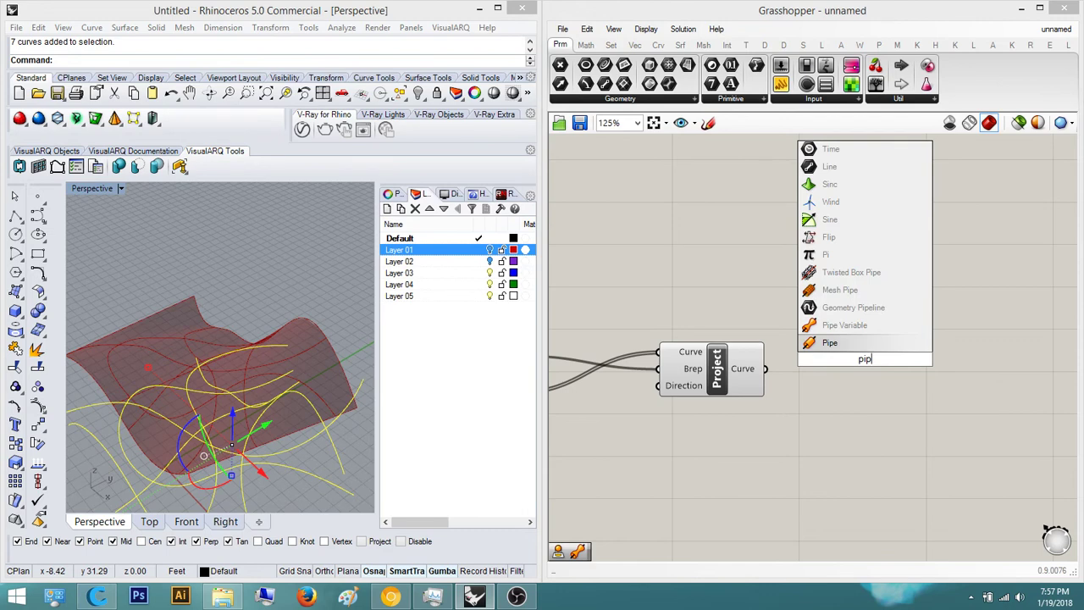
left_click(830, 342)
left_click_drag(766, 375, 766, 372)
right_click_drag(868, 368, 810, 378)
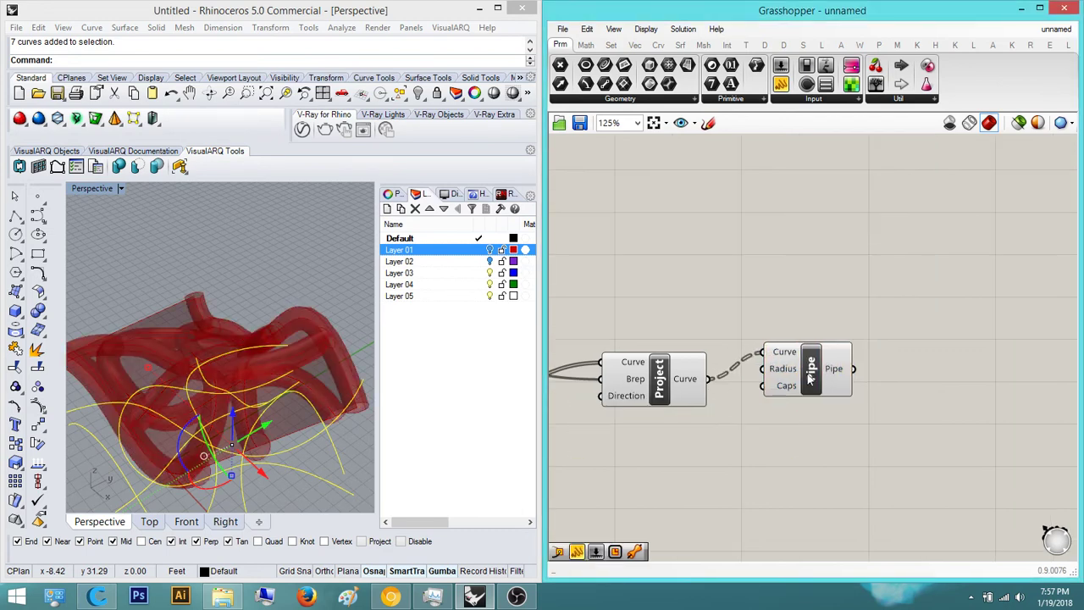
Place the Pipe component farther from Project and control its Radius with a new number slider set to 0.25
left_click_drag(811, 377, 927, 373)
double_click(889, 446)
type("0.25")
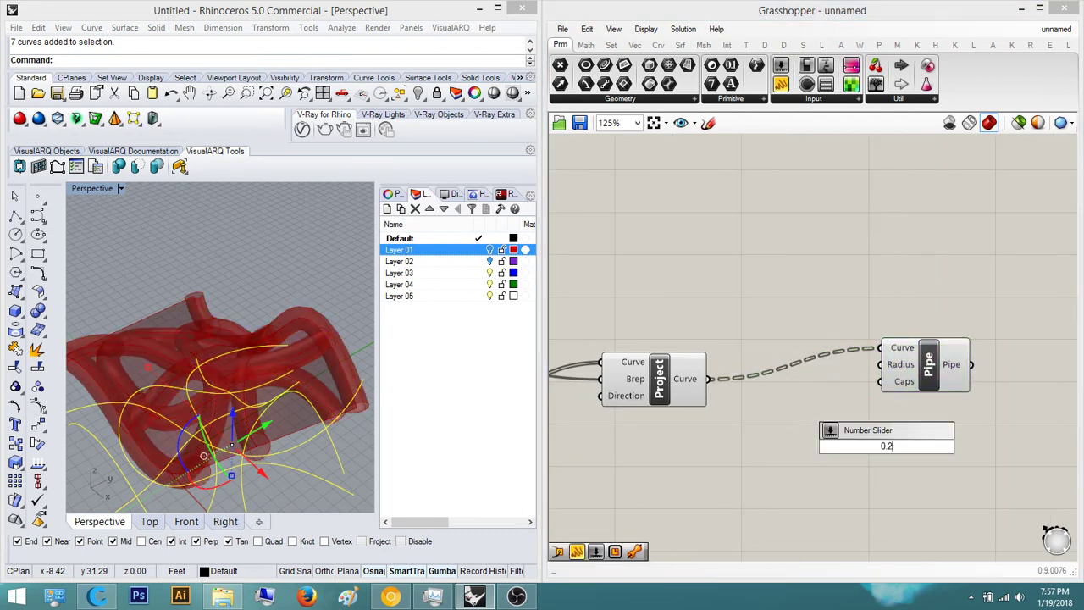
key("Return")
left_click_drag(913, 396, 881, 365)
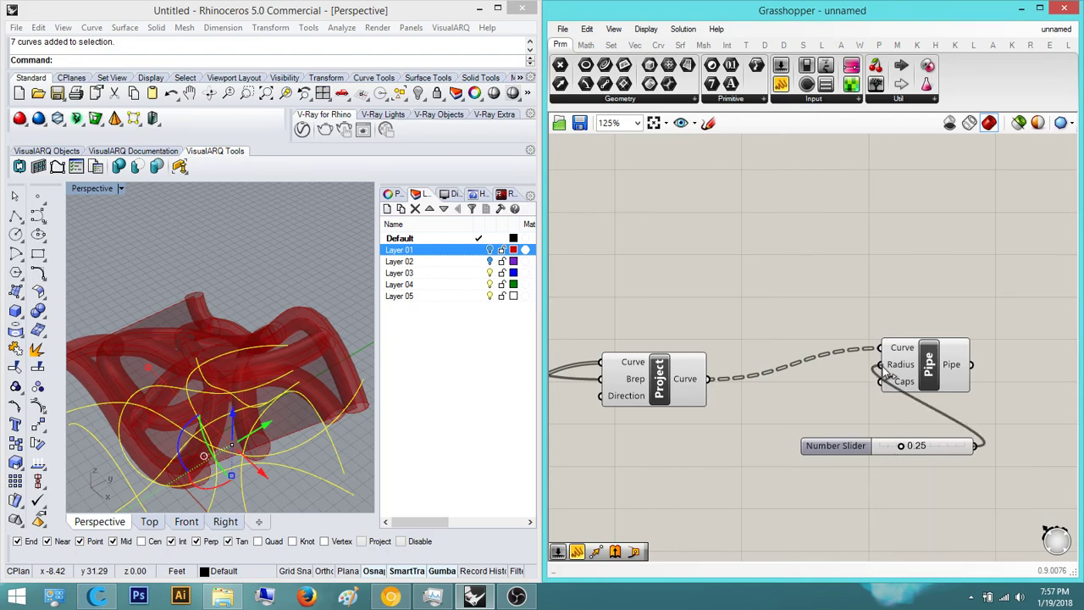
left_click(929, 366)
Examine the pipes running over the wavy surface from different angles and distances in Rhino's Perspective view
right_click_drag(157, 326, 251, 363)
left_click(236, 302)
scroll(183, 331, "up", 6)
scroll(172, 370, "down", 8)
scroll(208, 388, "up", 5)
left_click(972, 286)
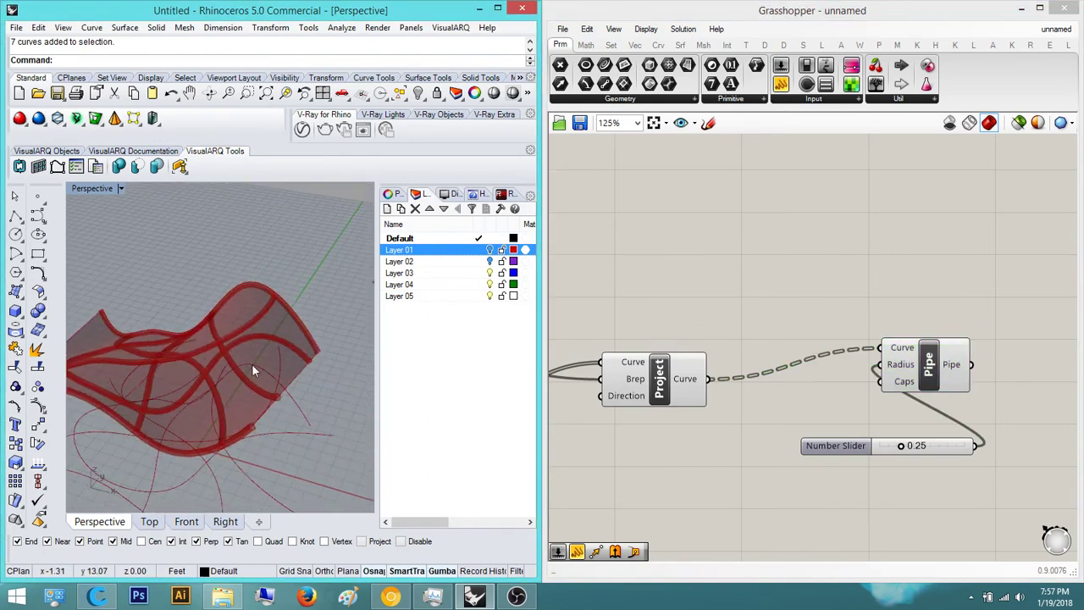
scroll(252, 364, "up", 5)
Move the Pipe component together with its radius slider up and away from Project to free space beneath them
right_click_drag(835, 351, 783, 338)
scroll(783, 339, "down", 1)
left_click_drag(879, 427, 767, 298)
left_click_drag(837, 352, 890, 310)
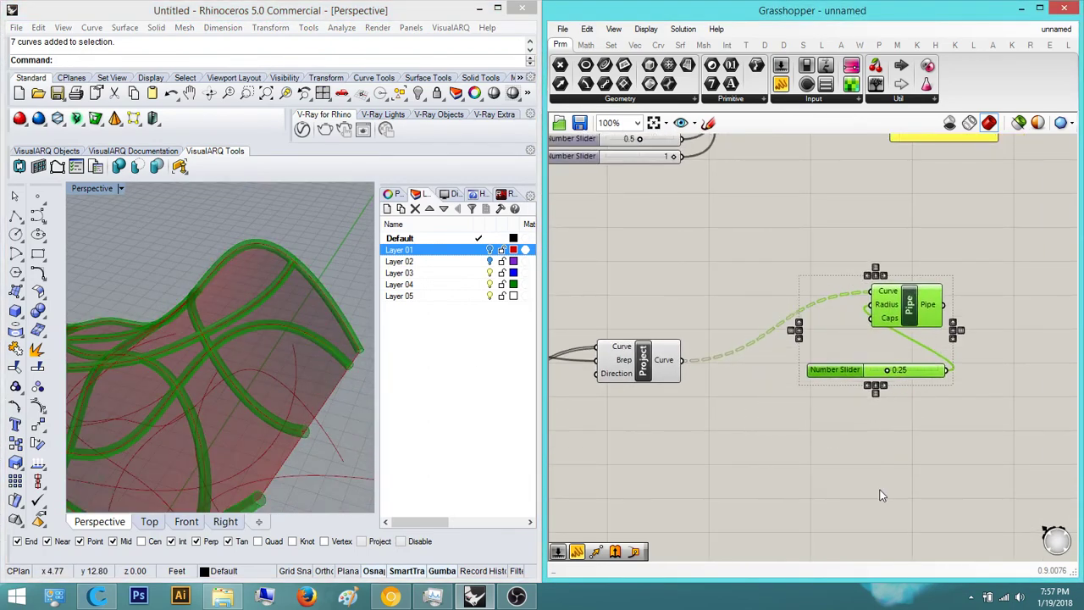
Add a Sweep1 component to the canvas below the Pipe's radius slider
double_click(927, 466)
type("sweep")
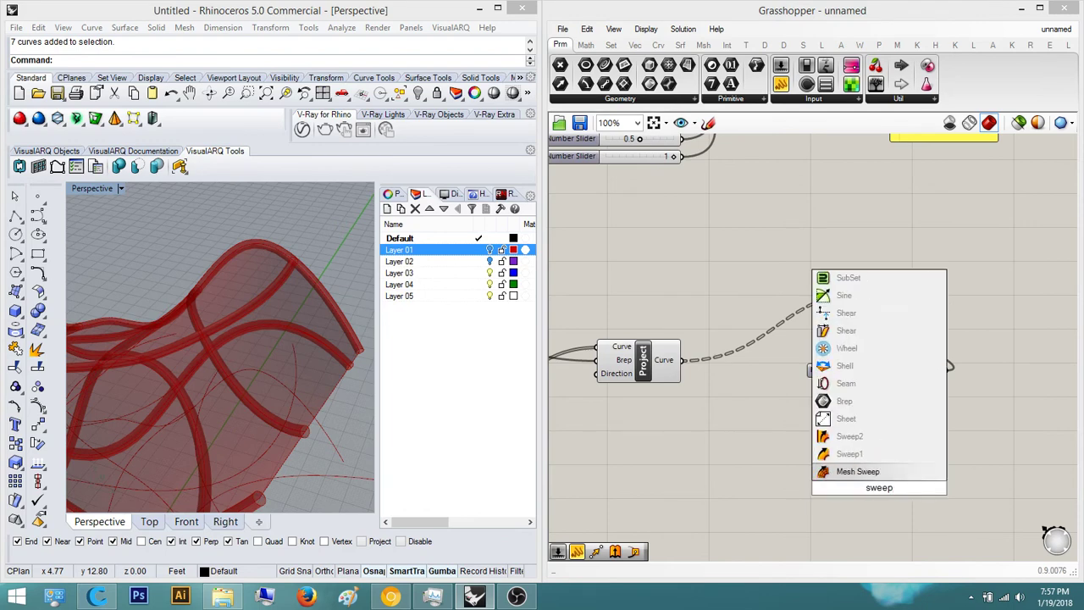
key("Up")
key("Return")
left_click(870, 500)
left_click(892, 456)
right_click_drag(889, 479, 861, 483)
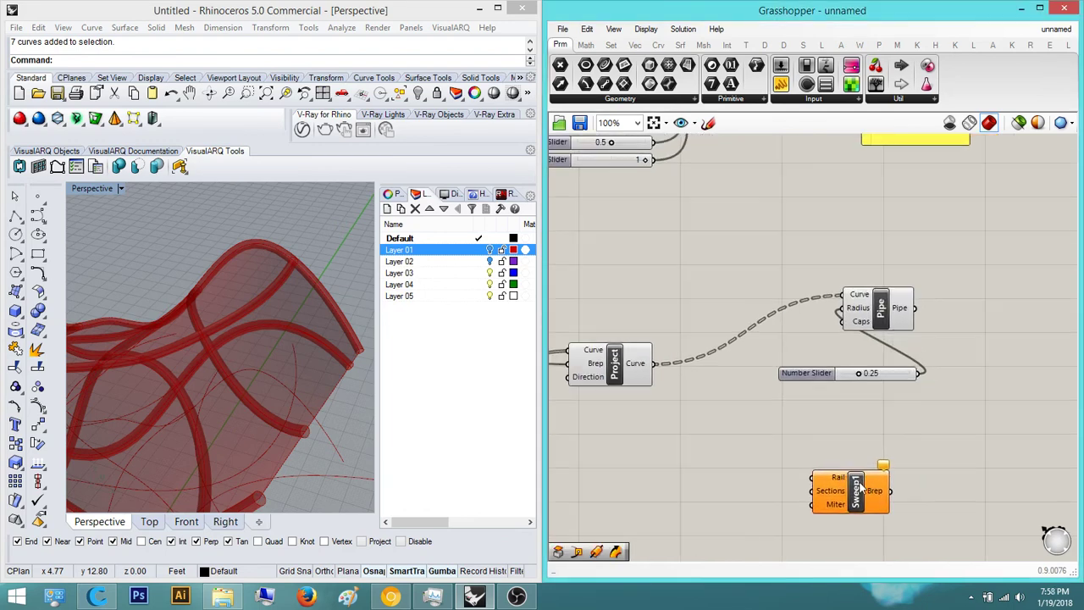
scroll(860, 491, "up", 4)
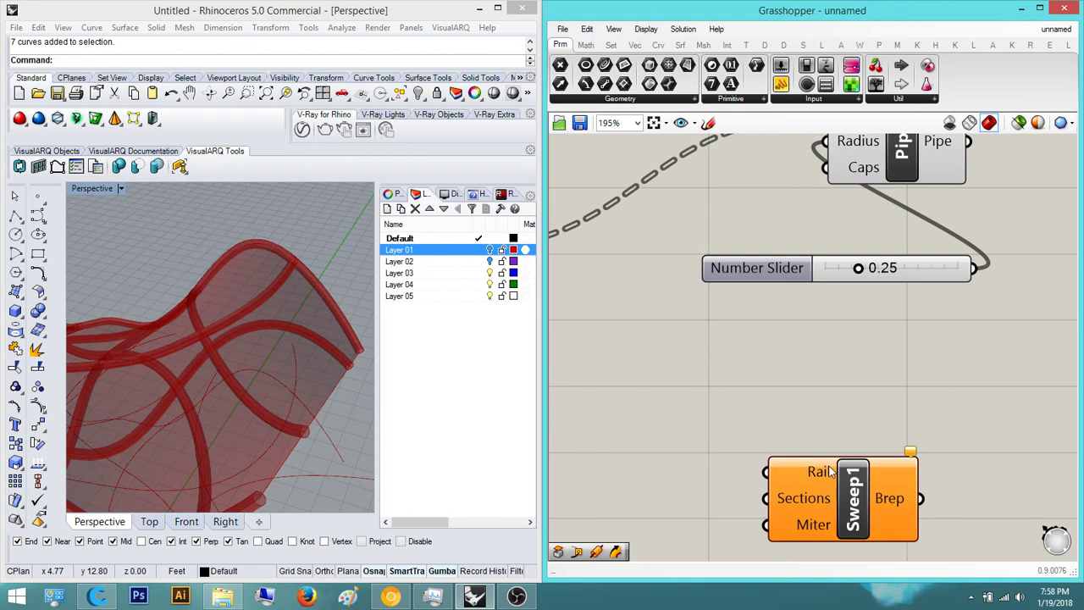
scroll(828, 478, "down", 2)
left_click(855, 489)
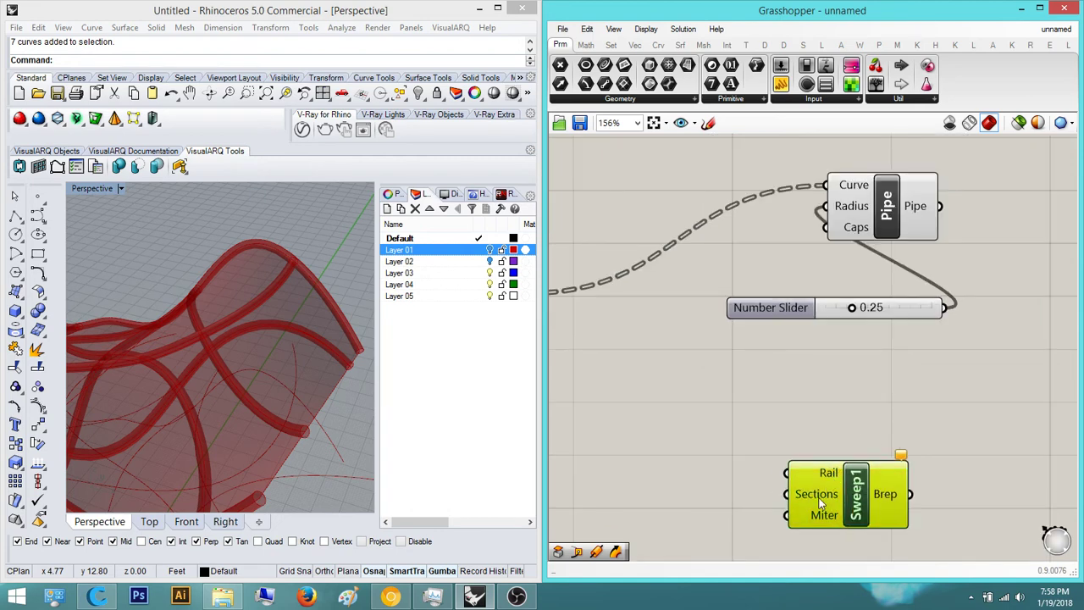
Add a Polygon component beneath Project, alongside Sweep1
left_click(645, 446)
scroll(635, 443, "down", 5)
double_click(697, 453)
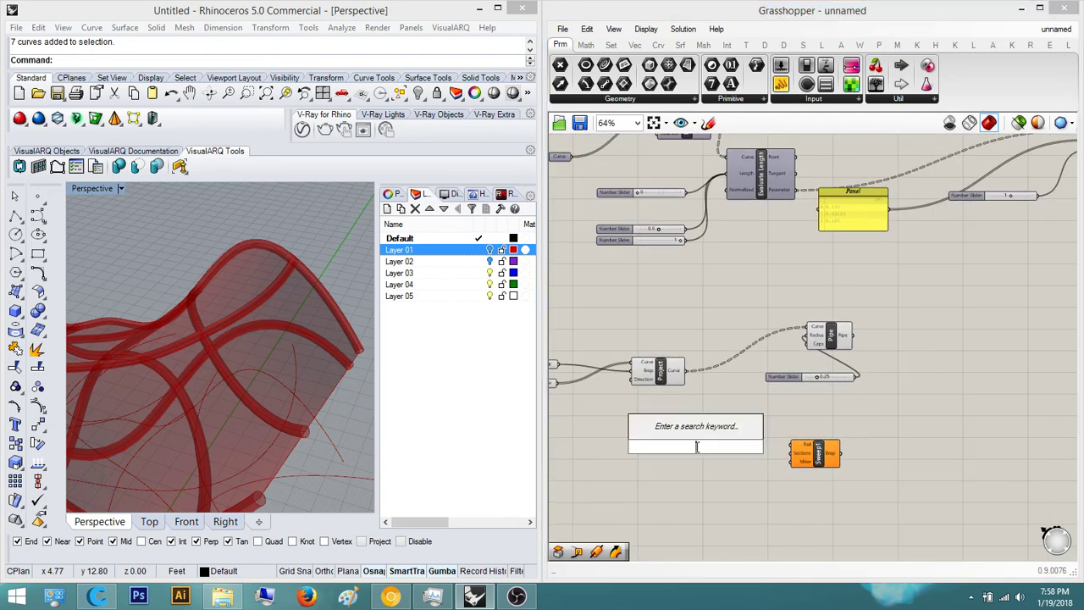
type("poly")
key("Up")
key("Up")
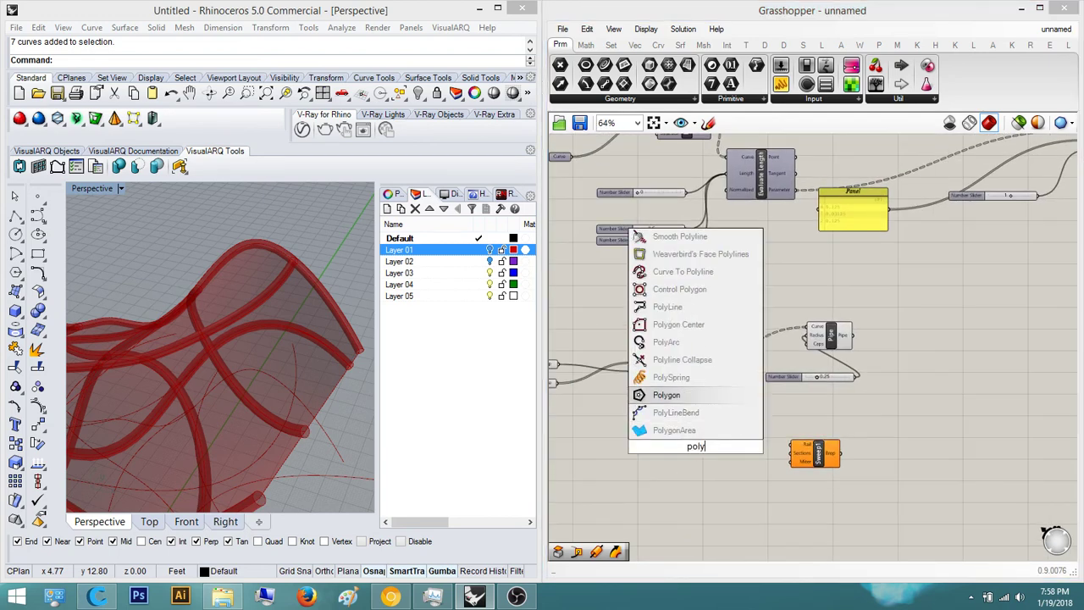
key("Return")
left_click(697, 448)
right_click_drag(695, 445, 802, 408)
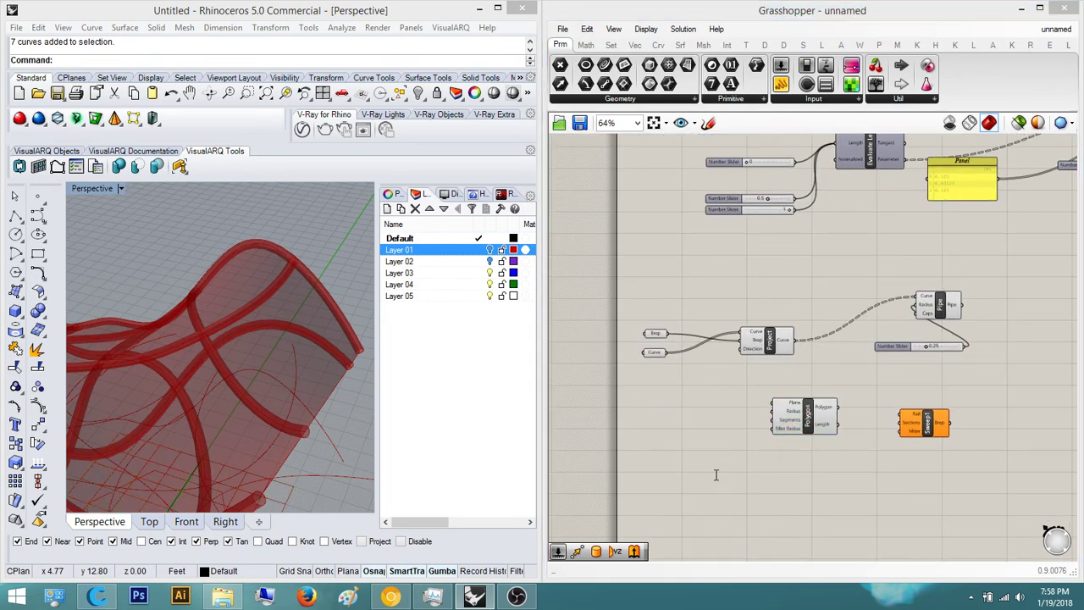
Create a number slider set to 4 and connect it to the Polygon's Segments input
double_click(715, 457)
type("4")
key("Return")
scroll(793, 496, "up", 2)
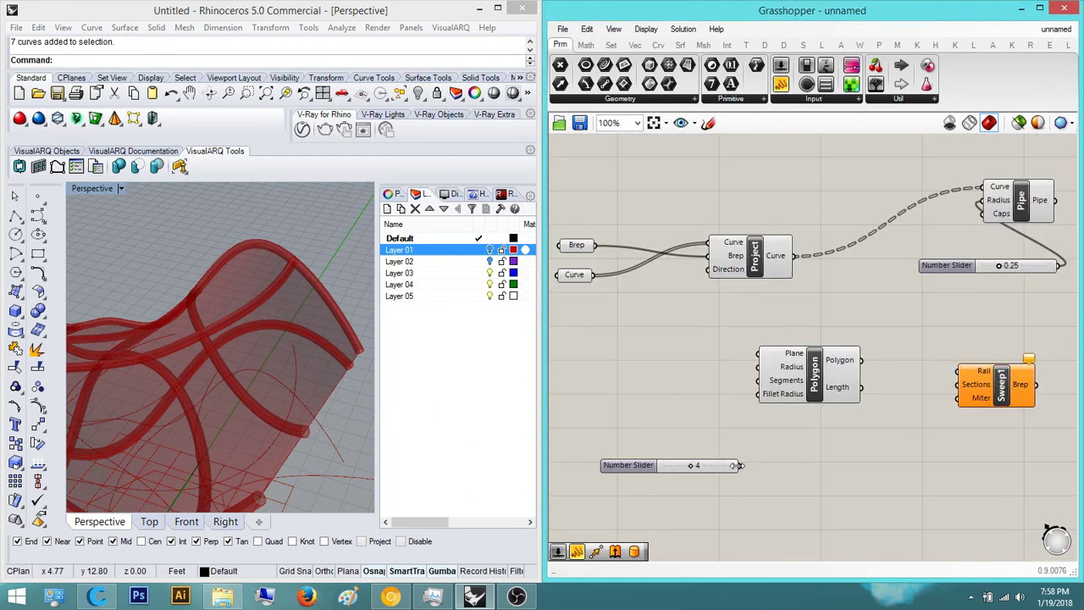
left_click_drag(752, 460, 745, 375)
left_click_drag(756, 469, 754, 466)
right_click_drag(809, 453, 758, 463)
left_click_drag(764, 384, 769, 388)
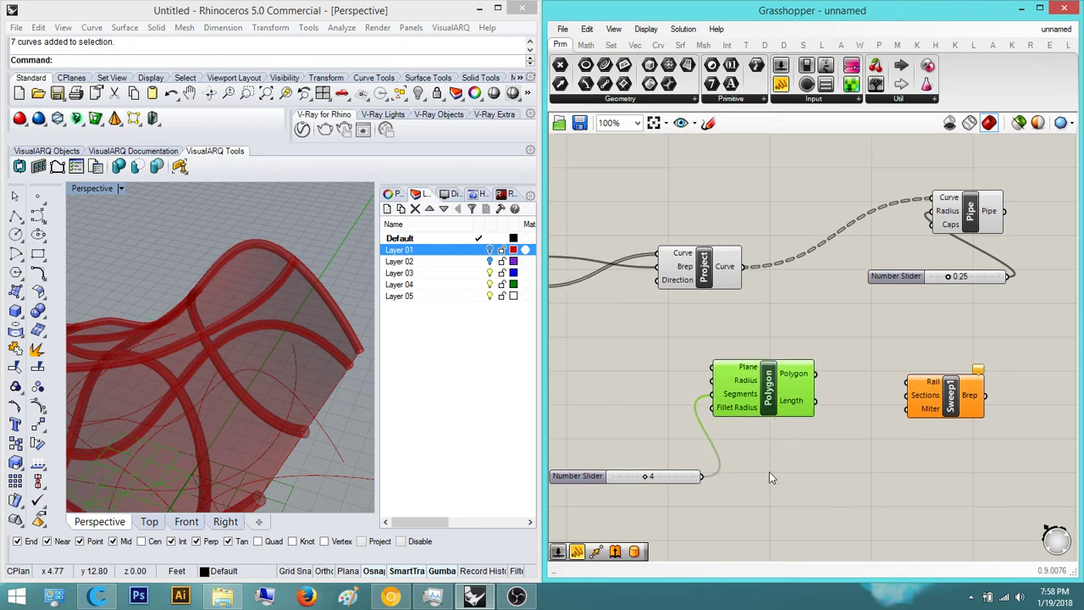
left_click(769, 474)
scroll(212, 393, "down", 6)
right_click_drag(212, 393, 333, 386, "shift")
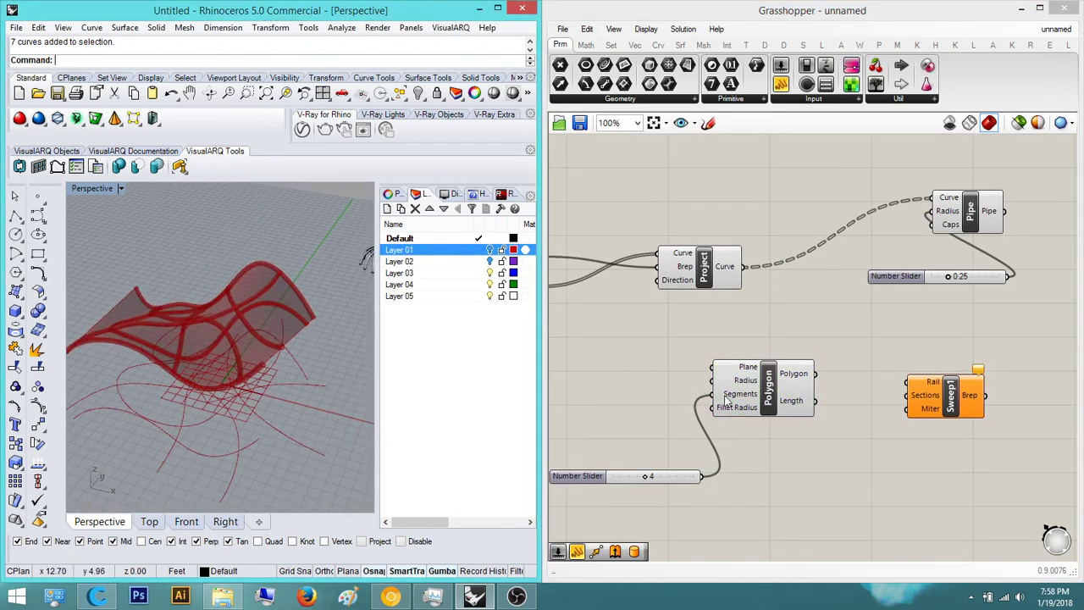
Create a number slider set to 0.25, connect it to the Polygon's Radius input, and place it beside that input
left_click_drag(726, 399, 746, 401)
double_click(742, 476)
type("0.25")
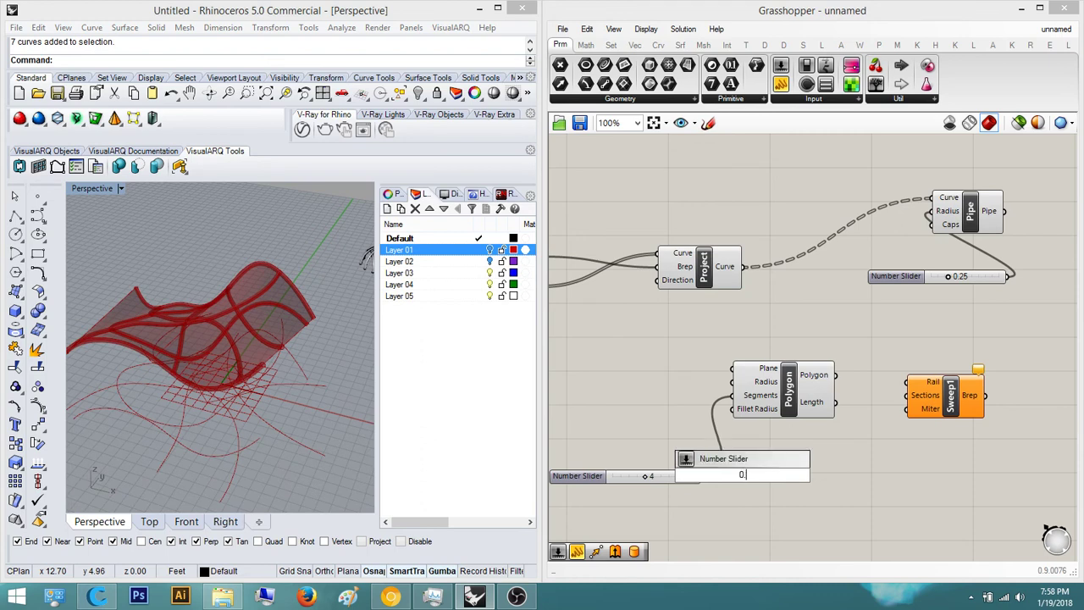
key("Return")
left_click_drag(813, 476, 733, 382)
left_click_drag(706, 475, 601, 385)
left_click(675, 356)
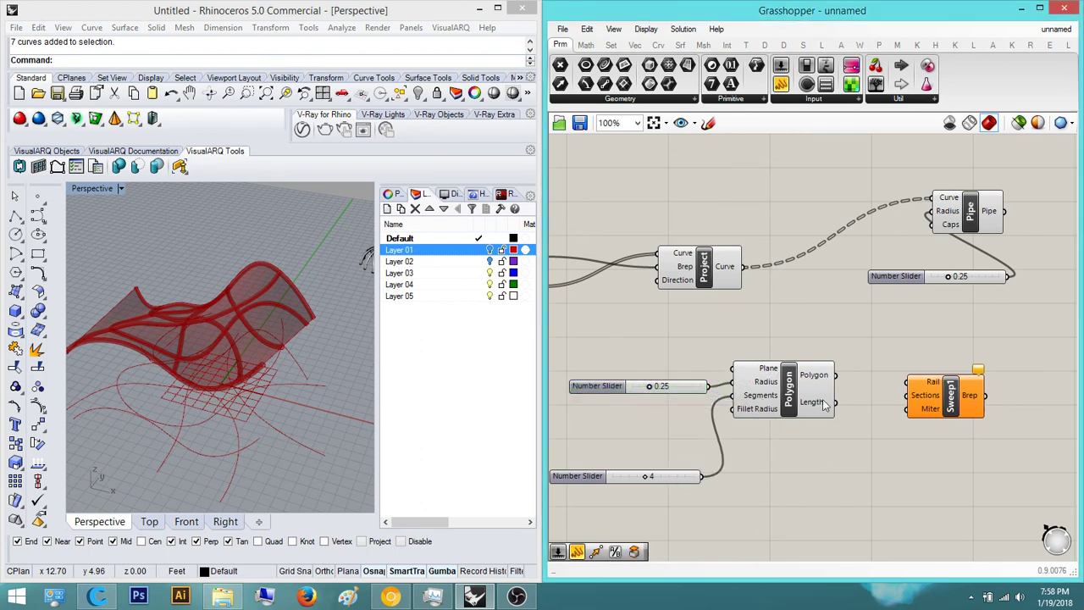
left_click(821, 401)
right_click_drag(841, 467, 804, 475)
left_click(803, 475)
Connect the Project component's Curve output to the Rail input of Sweep1
scroll(805, 481, "up", 4)
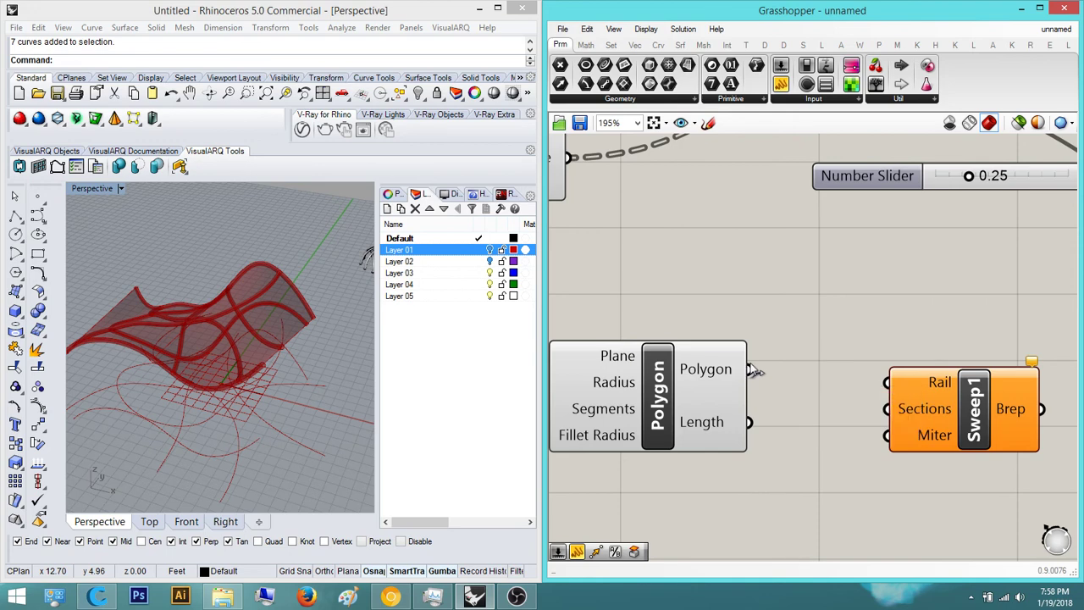
left_click(938, 414)
right_click_drag(937, 414, 858, 421)
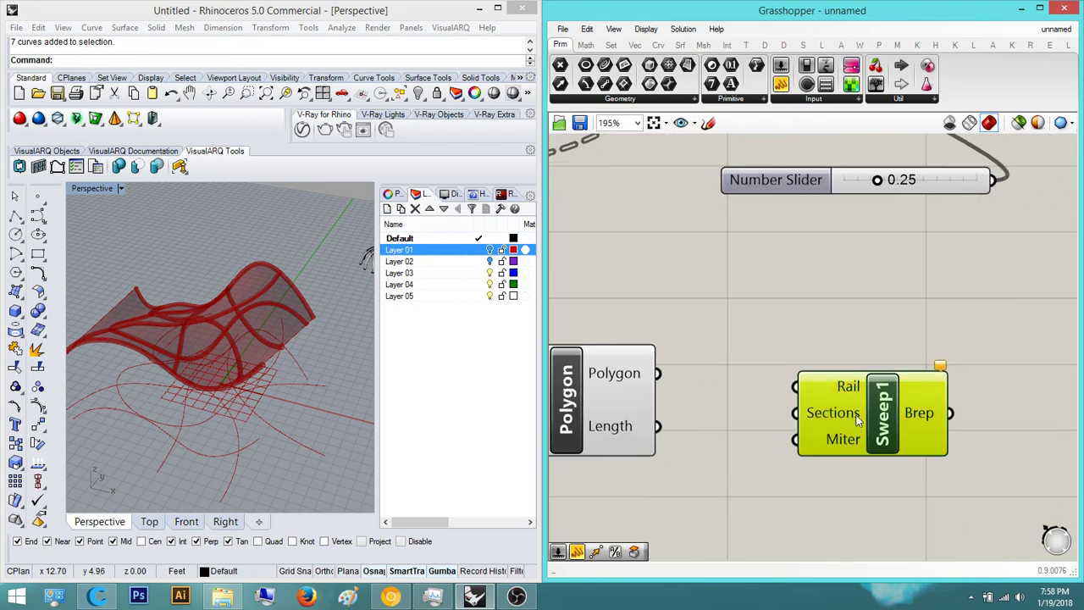
left_click(878, 348)
scroll(878, 348, "down", 3)
right_click_drag(771, 410, 831, 418)
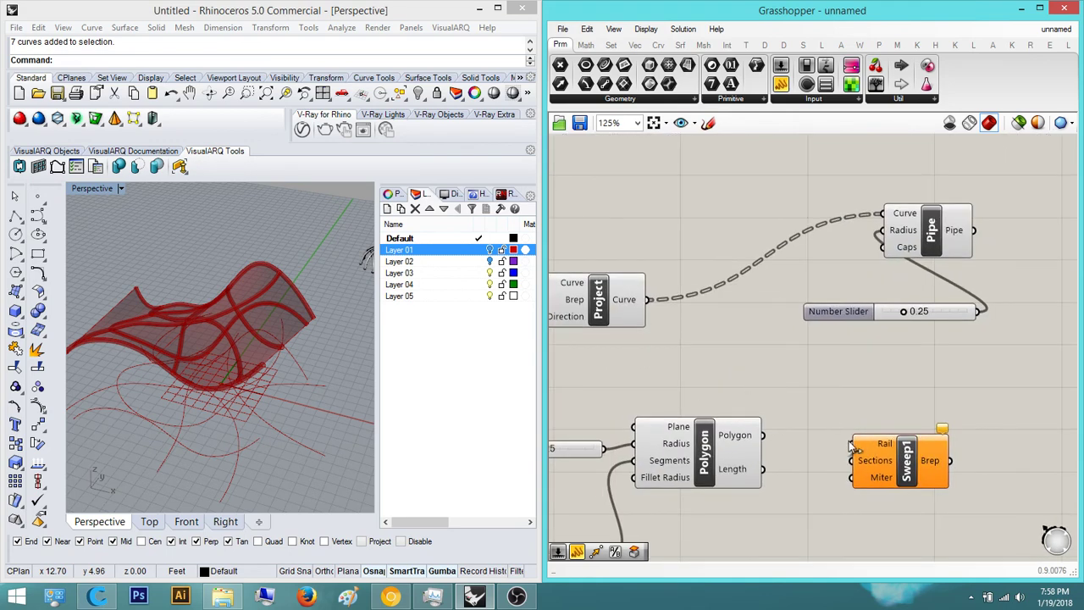
left_click_drag(851, 444, 648, 299)
right_click_drag(877, 461, 815, 444)
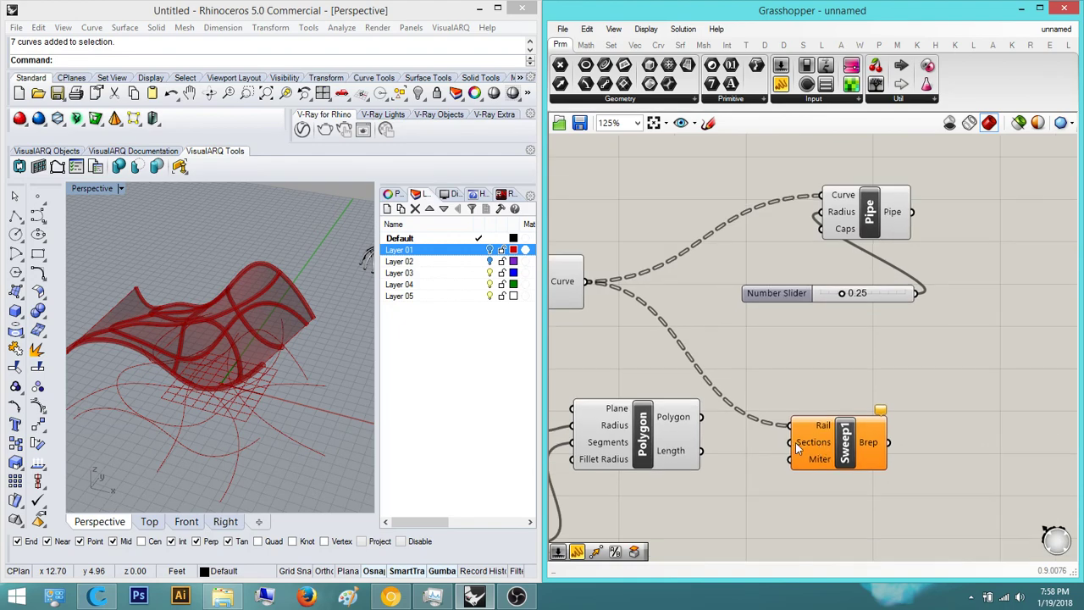
Connect the Polygon output to the Sections input of Sweep1 and inspect the swept geometry in the Rhino viewport
left_click(869, 442)
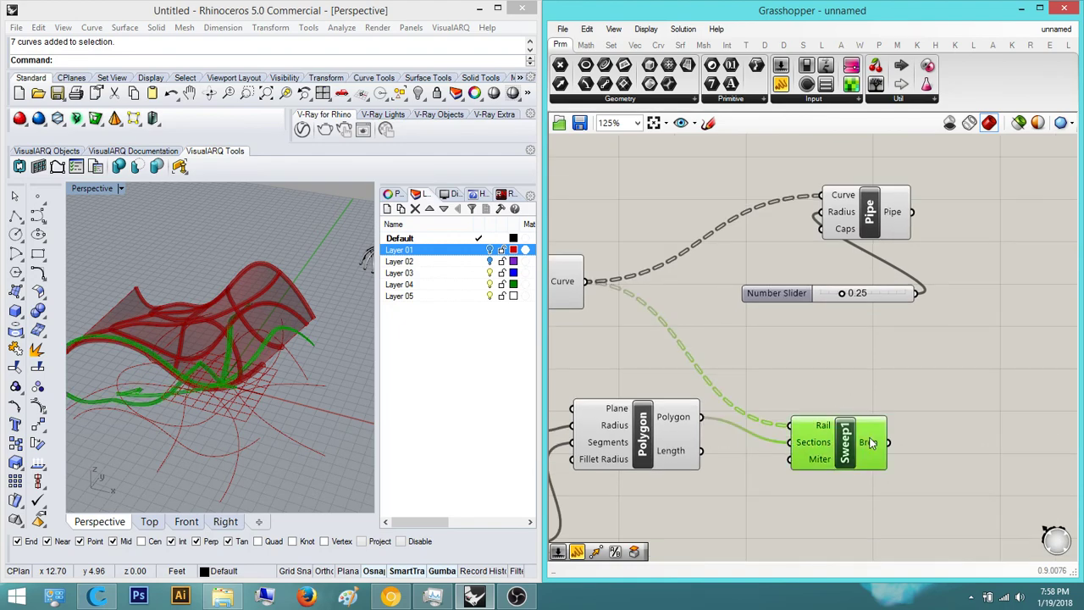
right_click_drag(220, 344, 292, 376)
scroll(244, 284, "up", 6)
scroll(226, 333, "down", 4)
scroll(199, 371, "down", 5)
left_click(865, 388)
right_click_drag(864, 389, 745, 446)
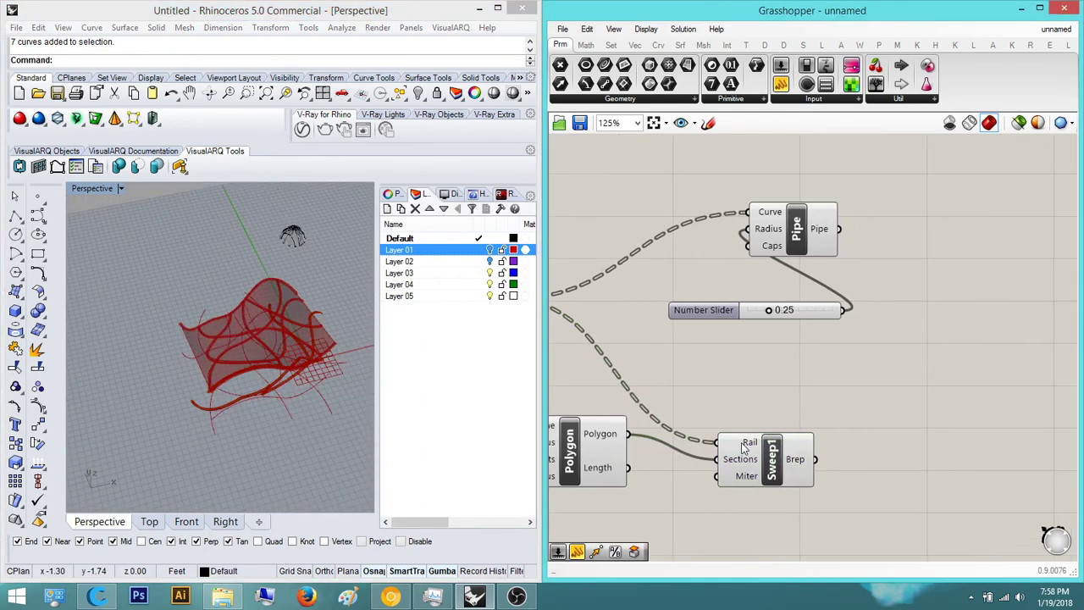
right_click_drag(601, 461, 661, 448)
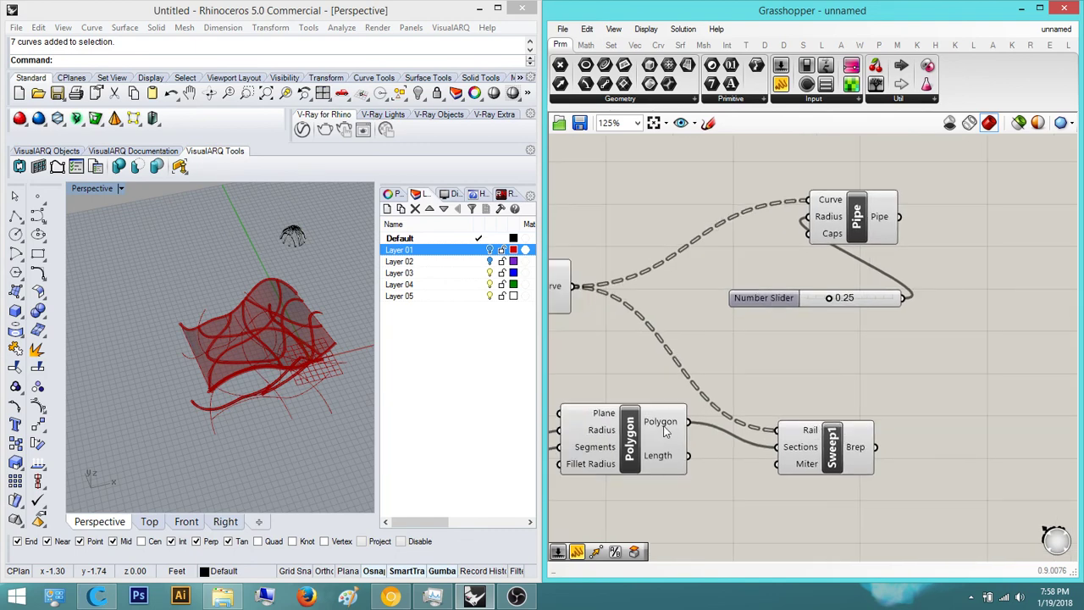
Move Sweep1 farther away from the Polygon component and check its Miter input
right_click_drag(751, 441, 596, 407)
left_click_drag(706, 412, 783, 403)
left_click(780, 360)
right_click_drag(780, 359, 913, 360)
scroll(847, 381, "up", 1)
left_click(834, 381)
left_click(830, 360)
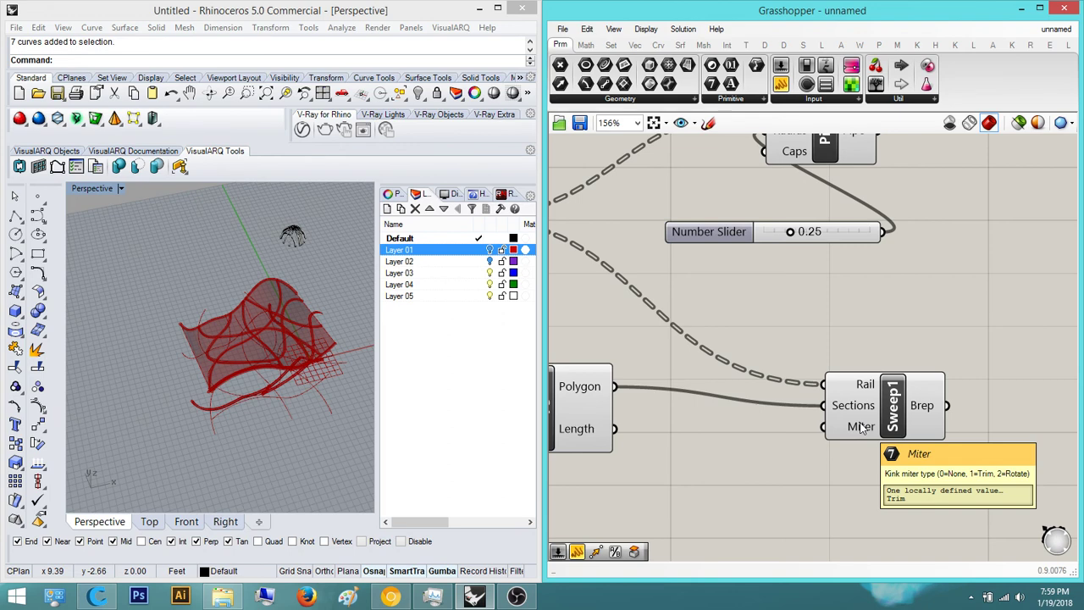
Delete the Sweep1 component, the Polygon component and the two number sliders feeding the Polygon
left_click(877, 390)
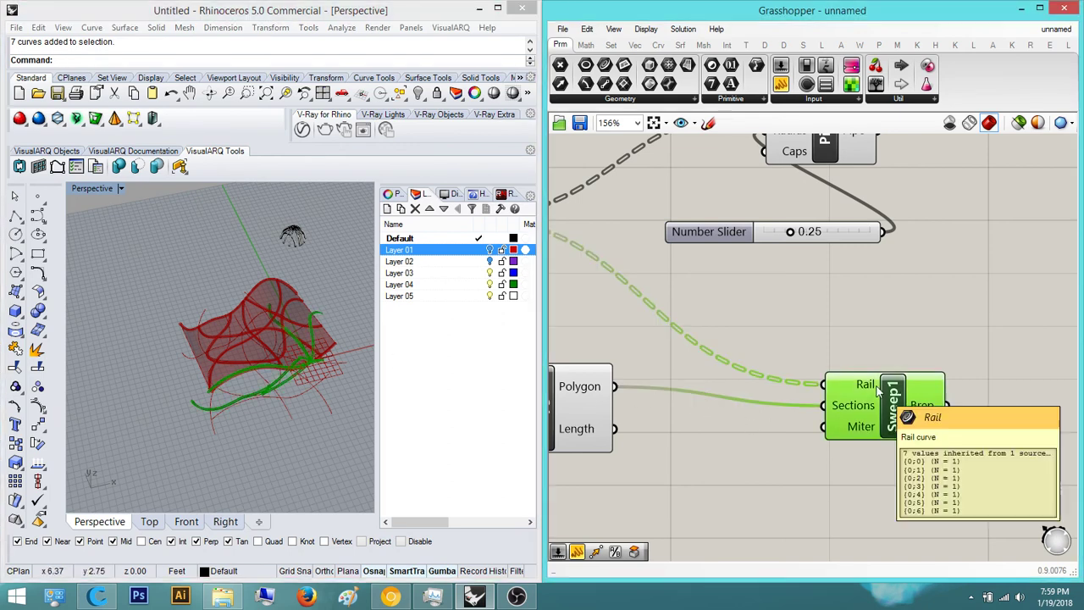
key("Delete")
scroll(743, 411, "down", 3)
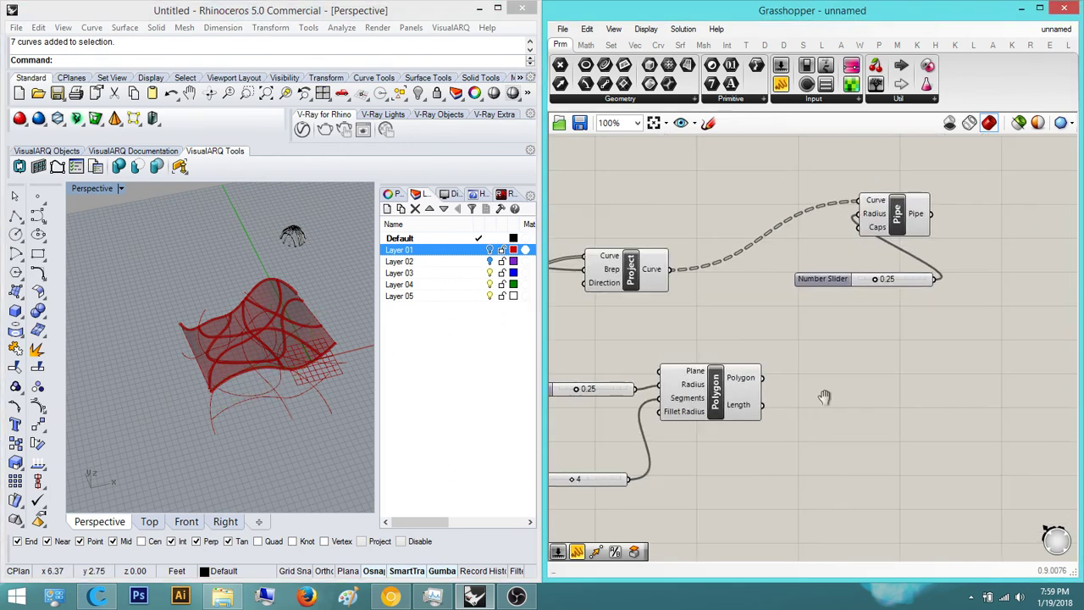
left_click_drag(852, 516, 592, 360)
key("Delete")
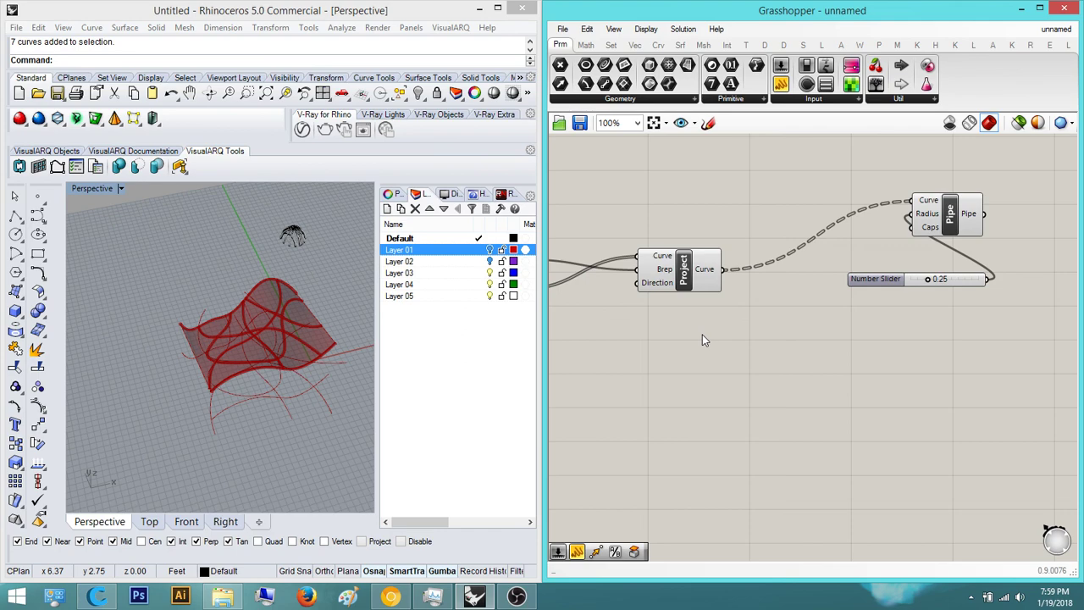
Inspect the pipes on the wavy surface and move the 0.25 radius slider to the upper left of the Pipe component
scroll(837, 375, "down", 6)
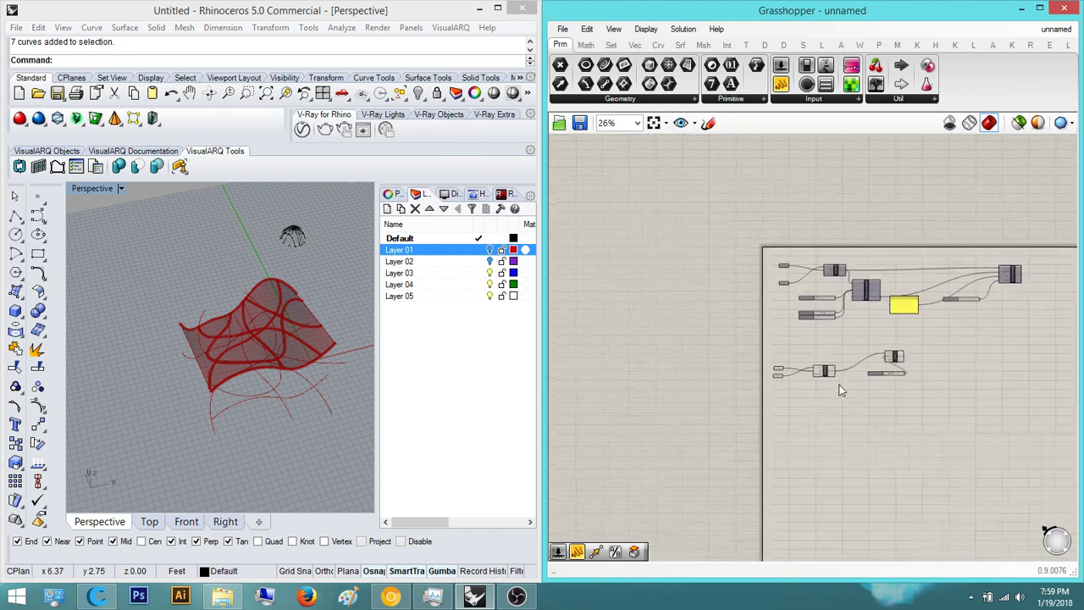
scroll(858, 396, "up", 4)
scroll(262, 324, "up", 8)
right_click_drag(262, 325, 239, 337)
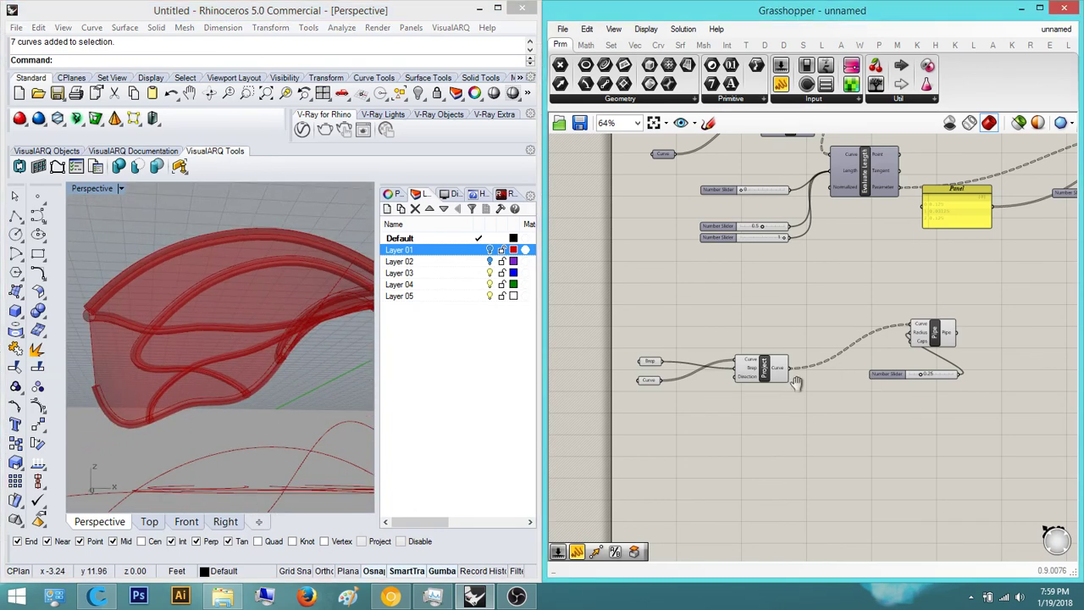
scroll(932, 370, "up", 2)
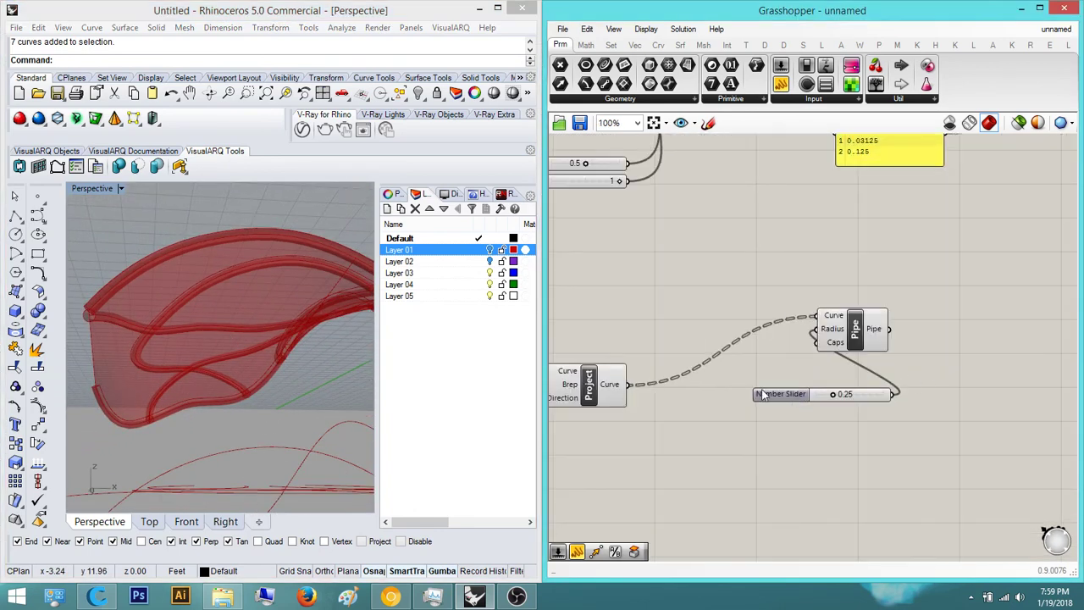
left_click_drag(762, 391, 612, 292)
left_click(772, 271)
Examine the Project, Evaluate Length and Pipe Variable components in the upper part of the definition
right_click_drag(773, 280, 754, 282)
scroll(754, 282, "down", 4)
right_click_drag(743, 337, 726, 373)
scroll(811, 233, "up", 3)
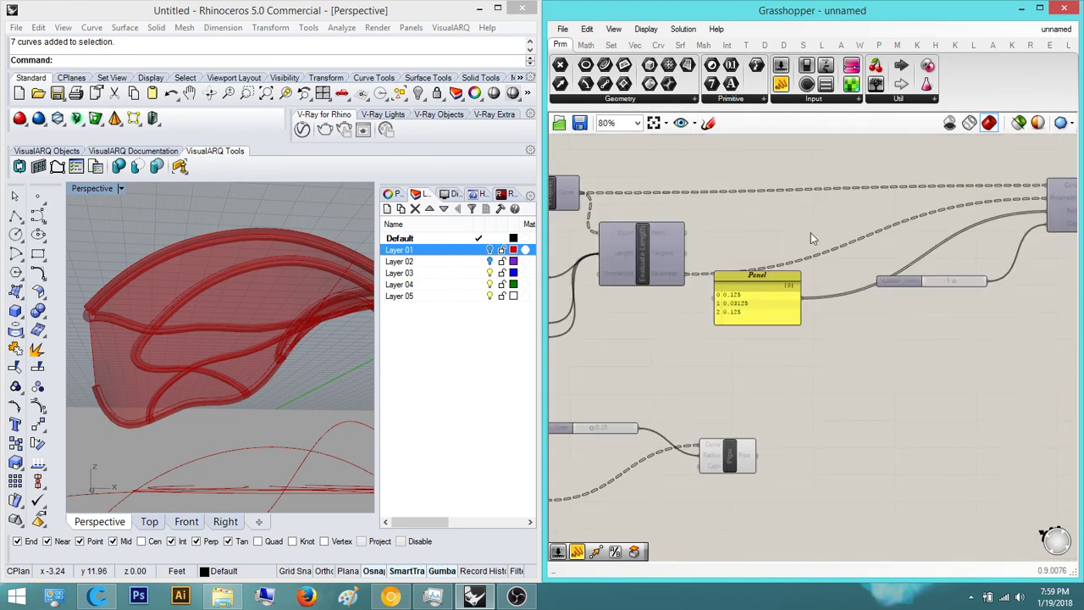
right_click_drag(800, 257, 816, 269)
scroll(821, 271, "down", 1)
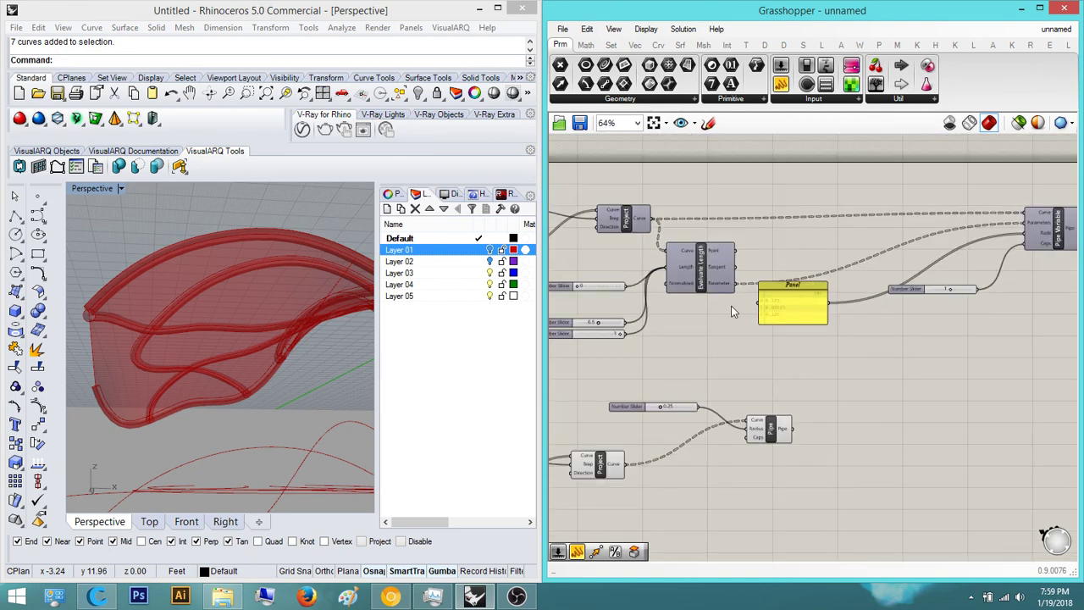